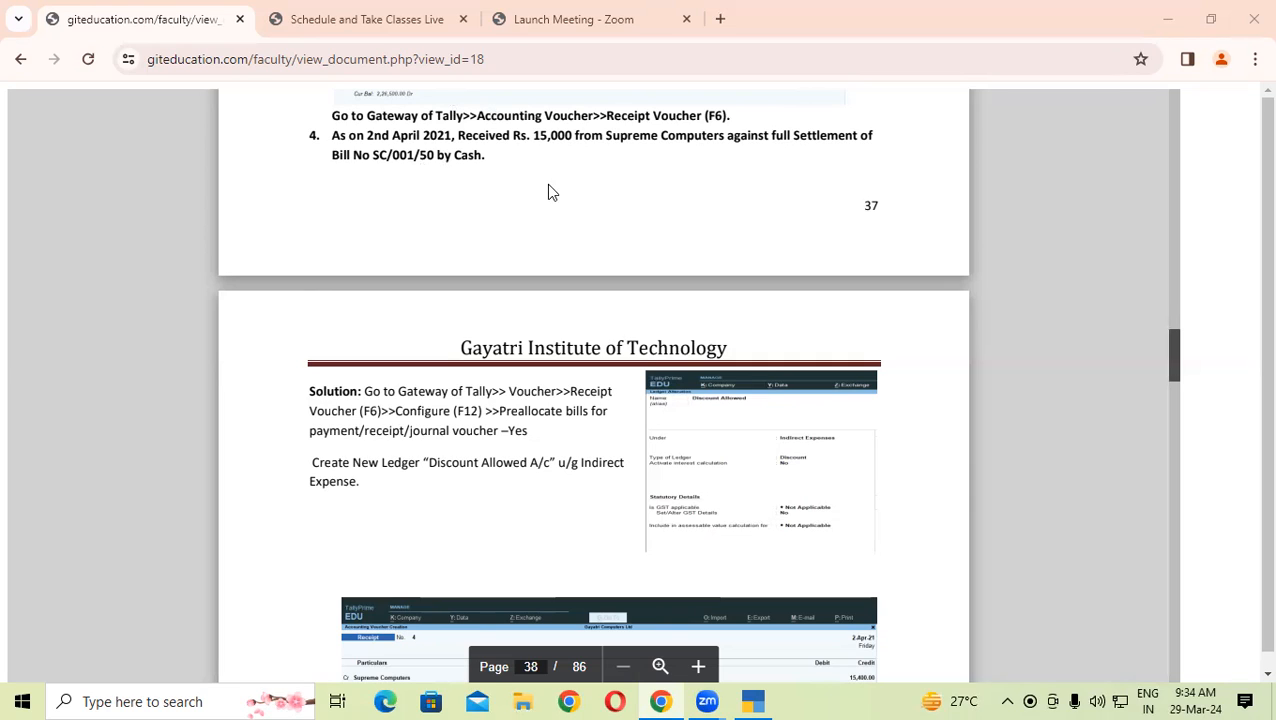
# - Switch to TallyPrime and start a receipt voucher with Supreme Computer as the credited ledger
pyautogui.click(755, 701)
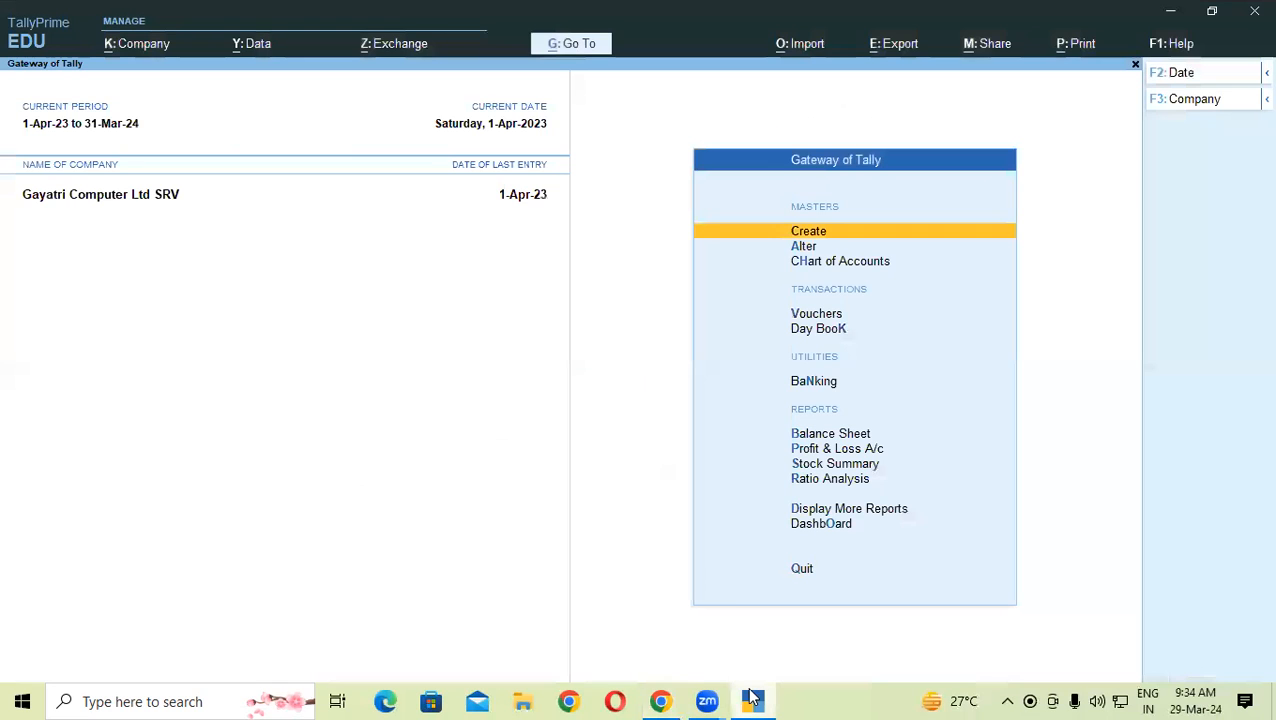
pyautogui.press('Down')
pyautogui.press('Down')
pyautogui.press('Down')
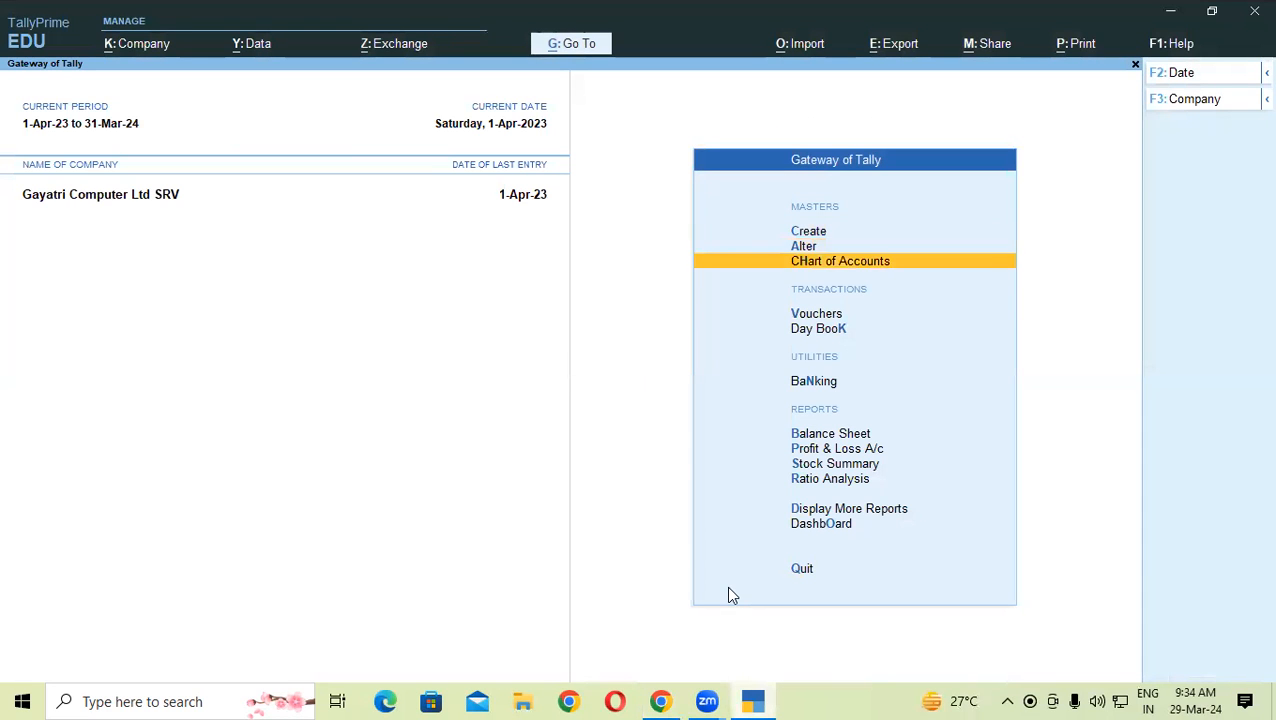
pyautogui.press('Return')
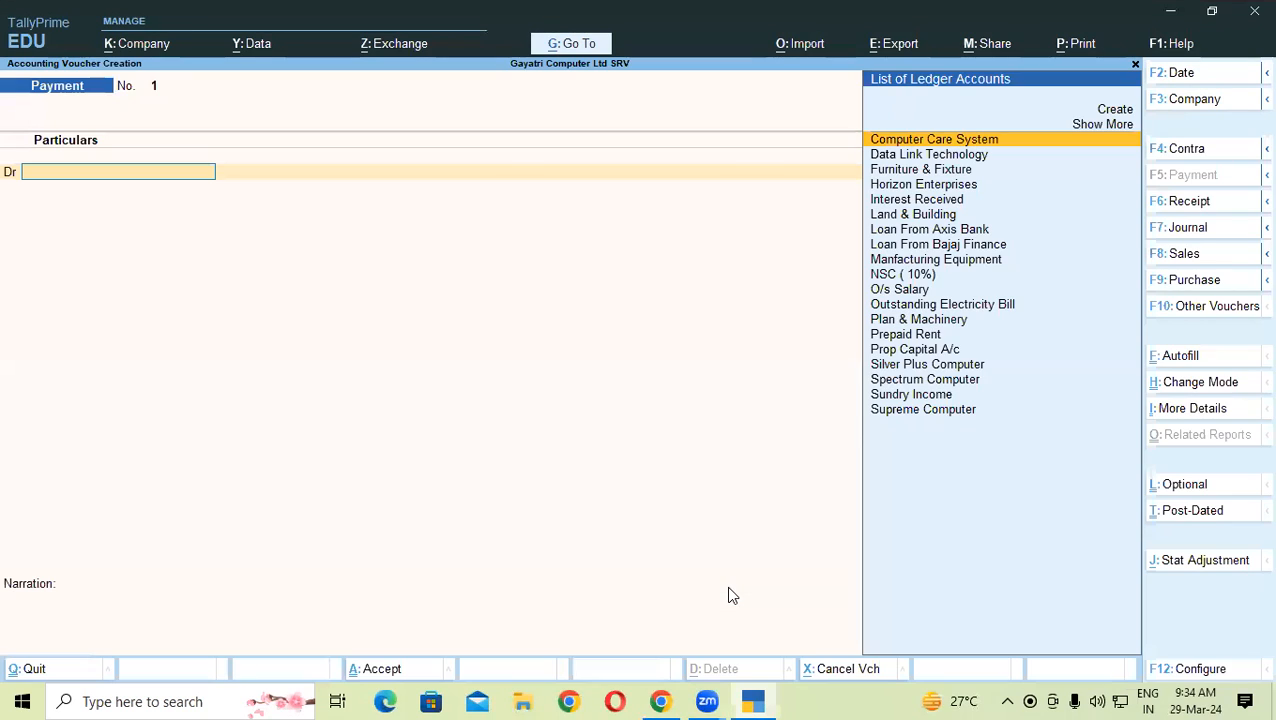
pyautogui.click(1185, 203)
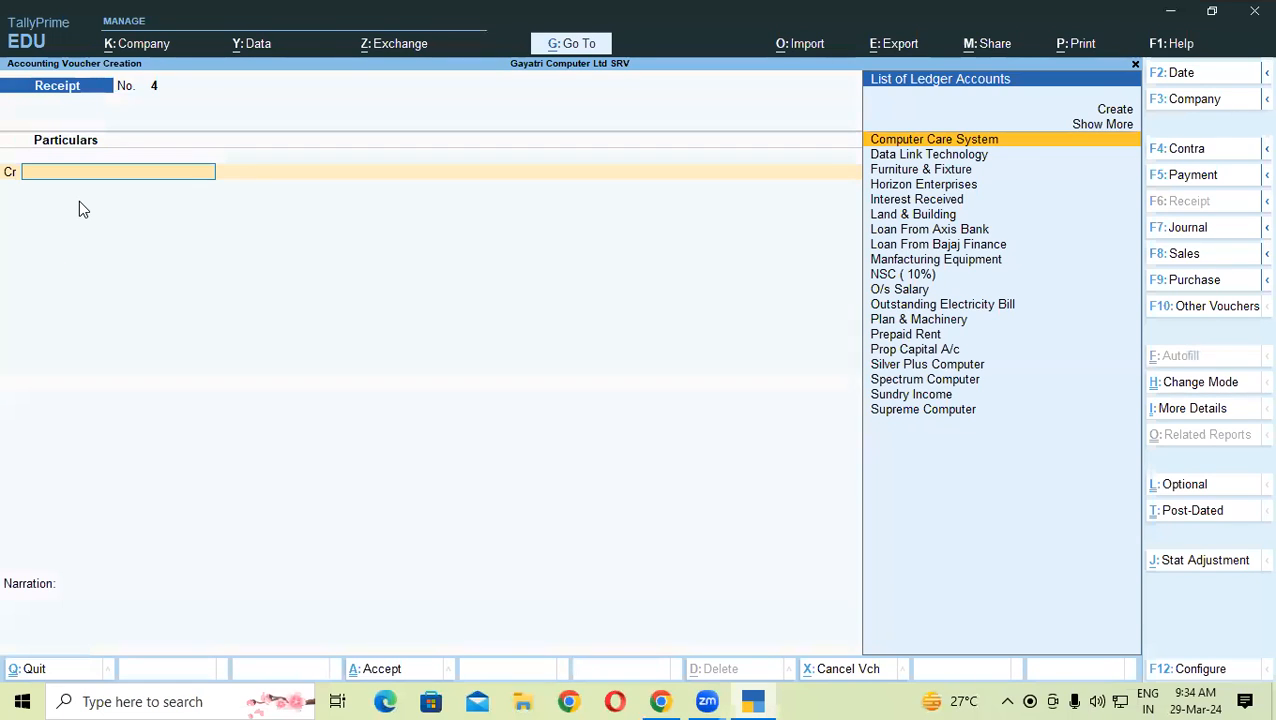
pyautogui.write('Sup')
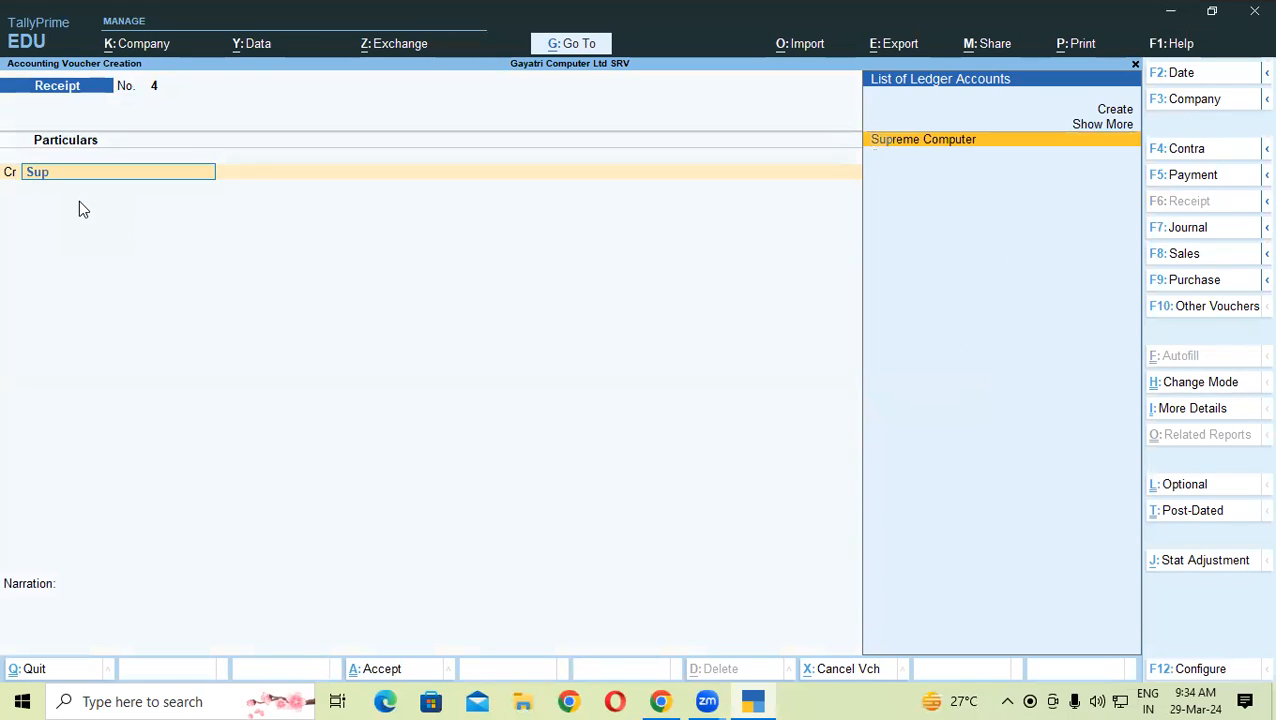
pyautogui.press('Return')
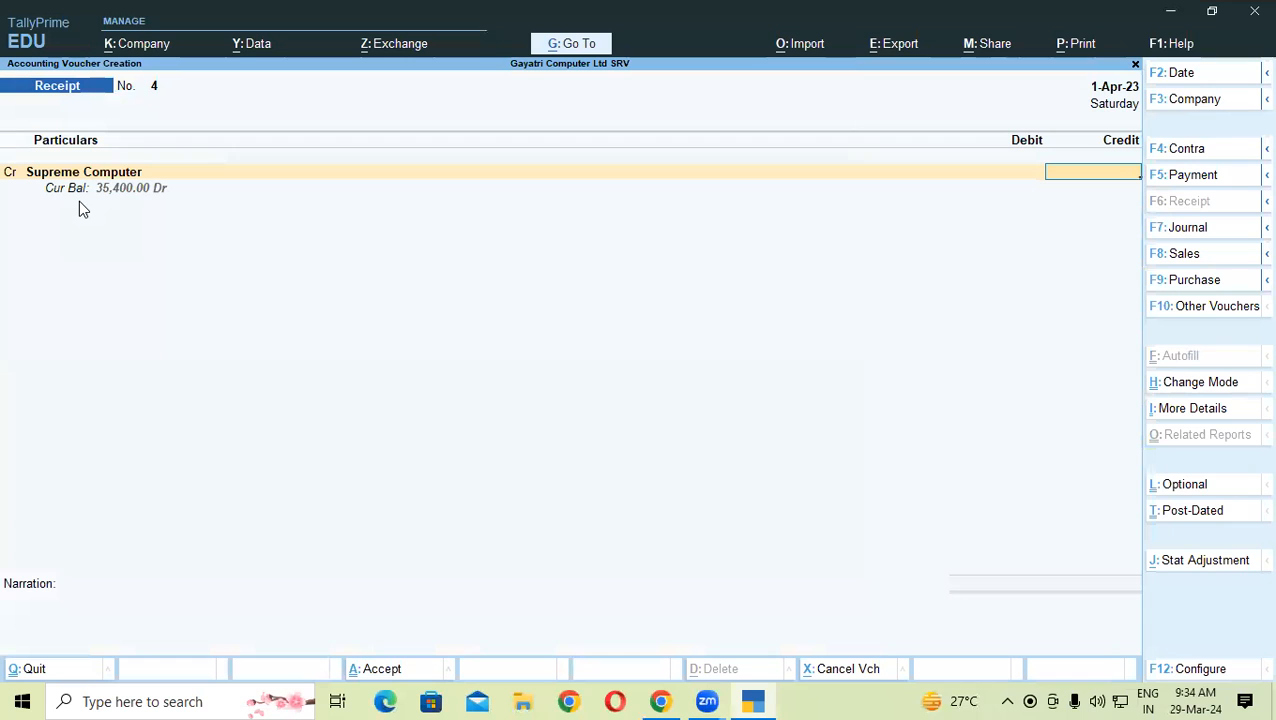
pyautogui.press('BackSpace')
pyautogui.press('Return')
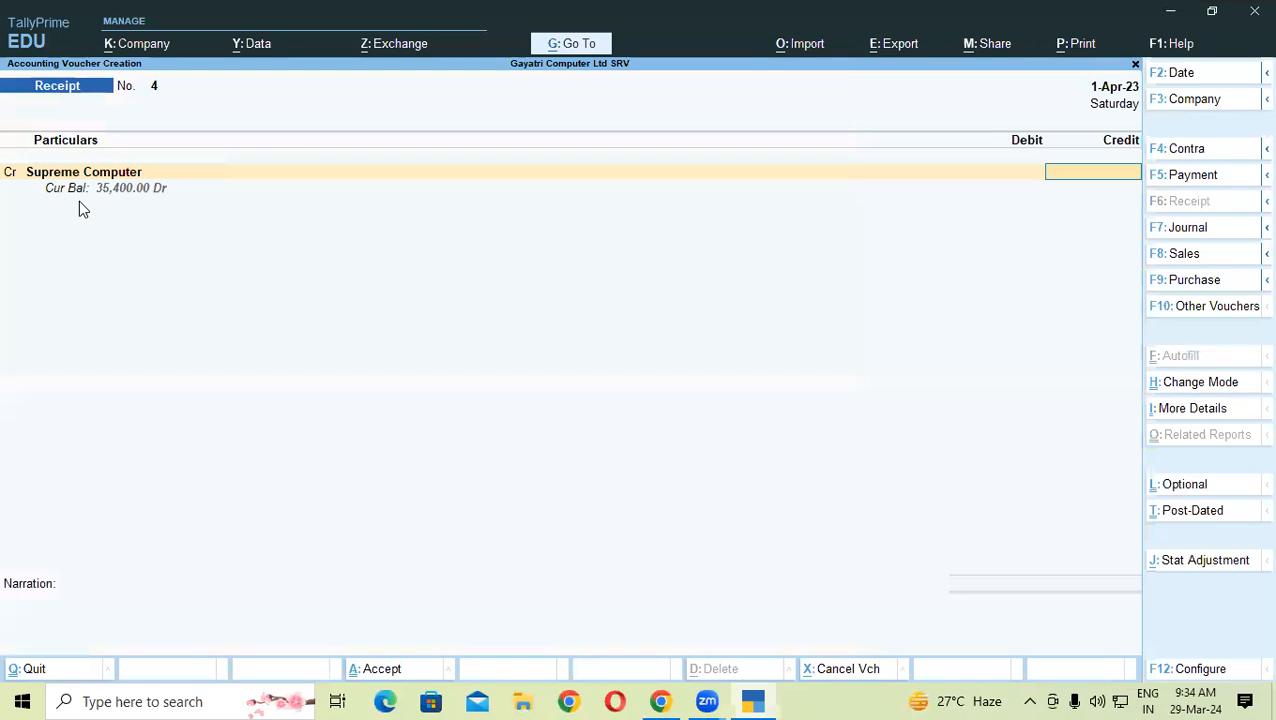
pyautogui.press('BackSpace')
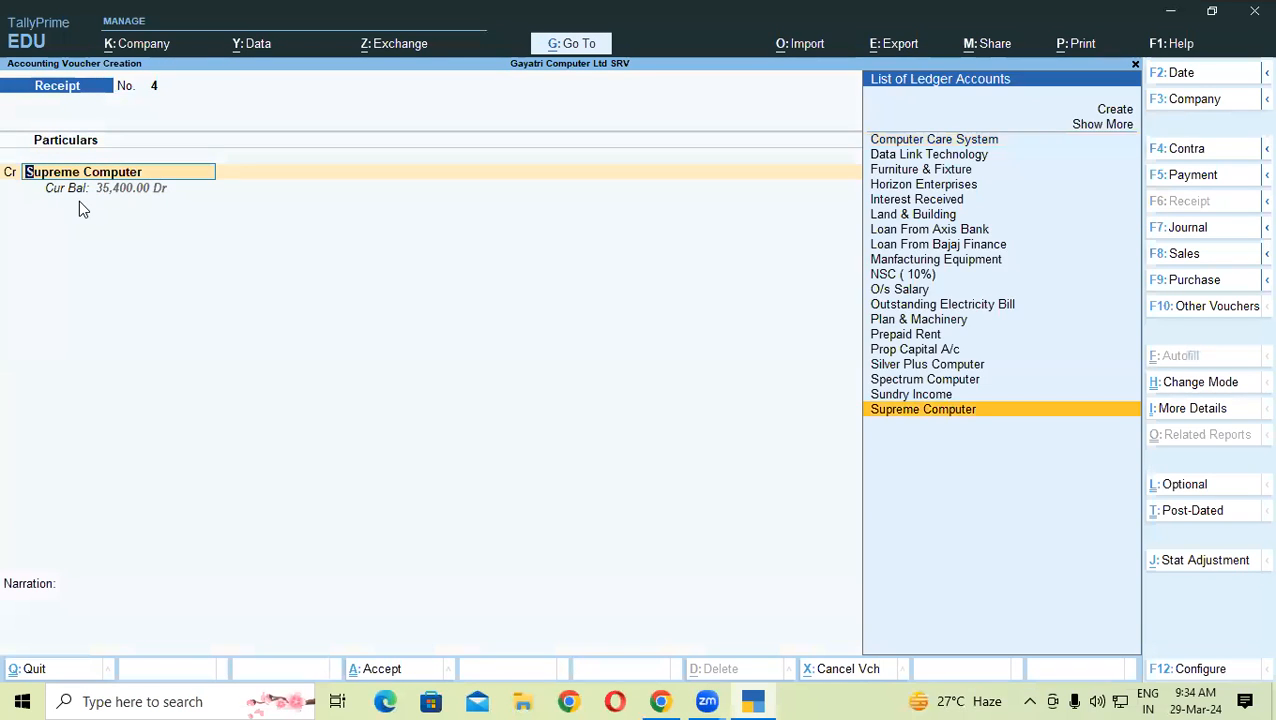
pyautogui.press('Return')
pyautogui.press('BackSpace')
pyautogui.press('Return')
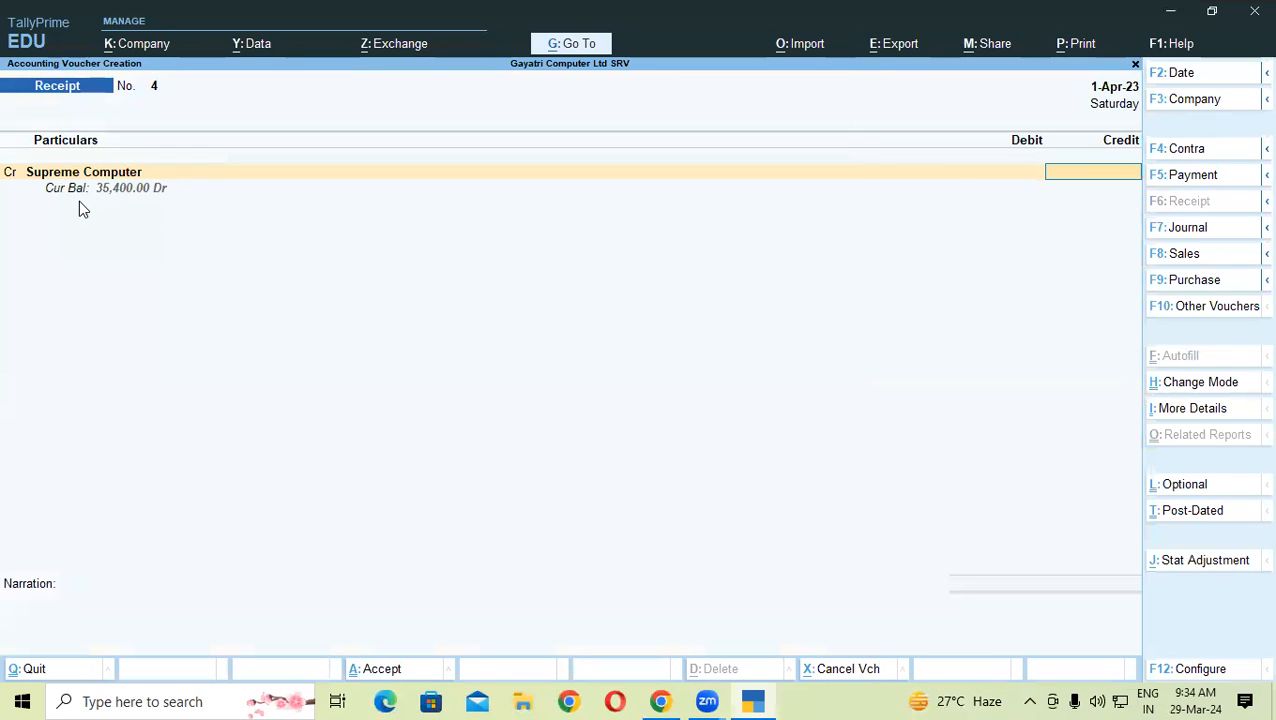
# - Set "Preallocate bills for Payment/Receipt/Journal Vouchers" to Yes in the voucher configuration and save it
pyautogui.press('BackSpace')
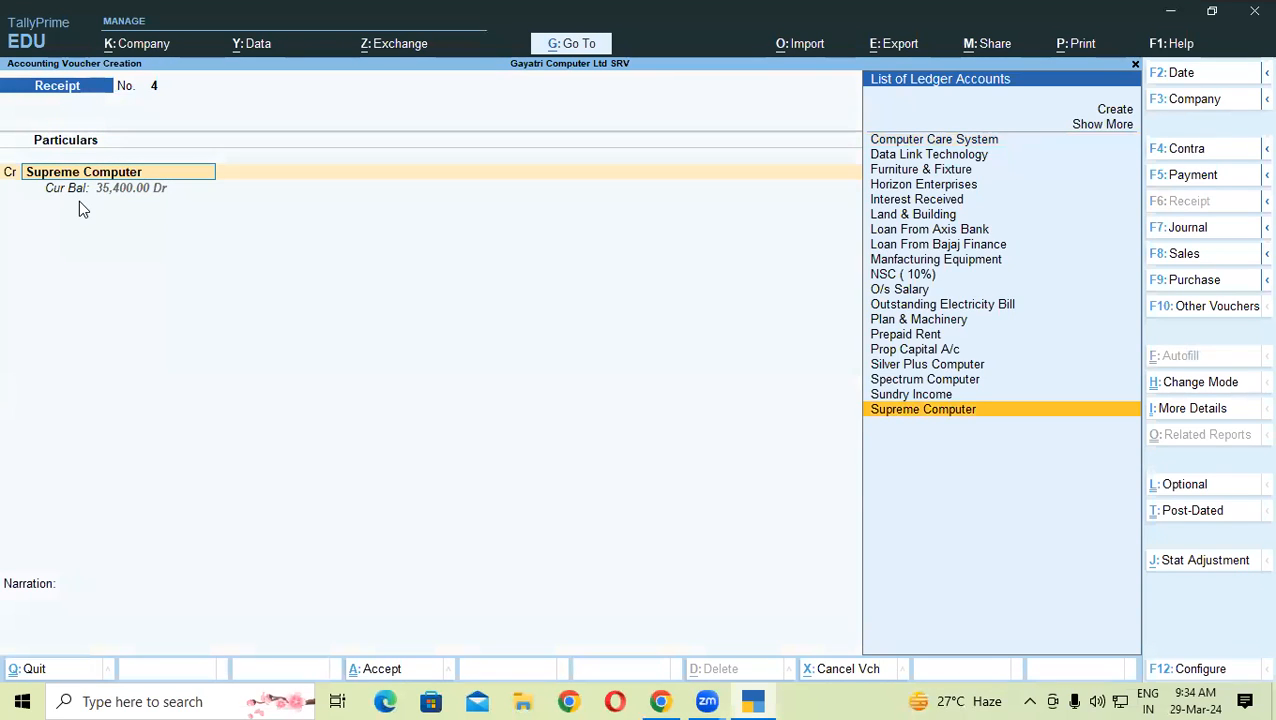
pyautogui.press('F12')
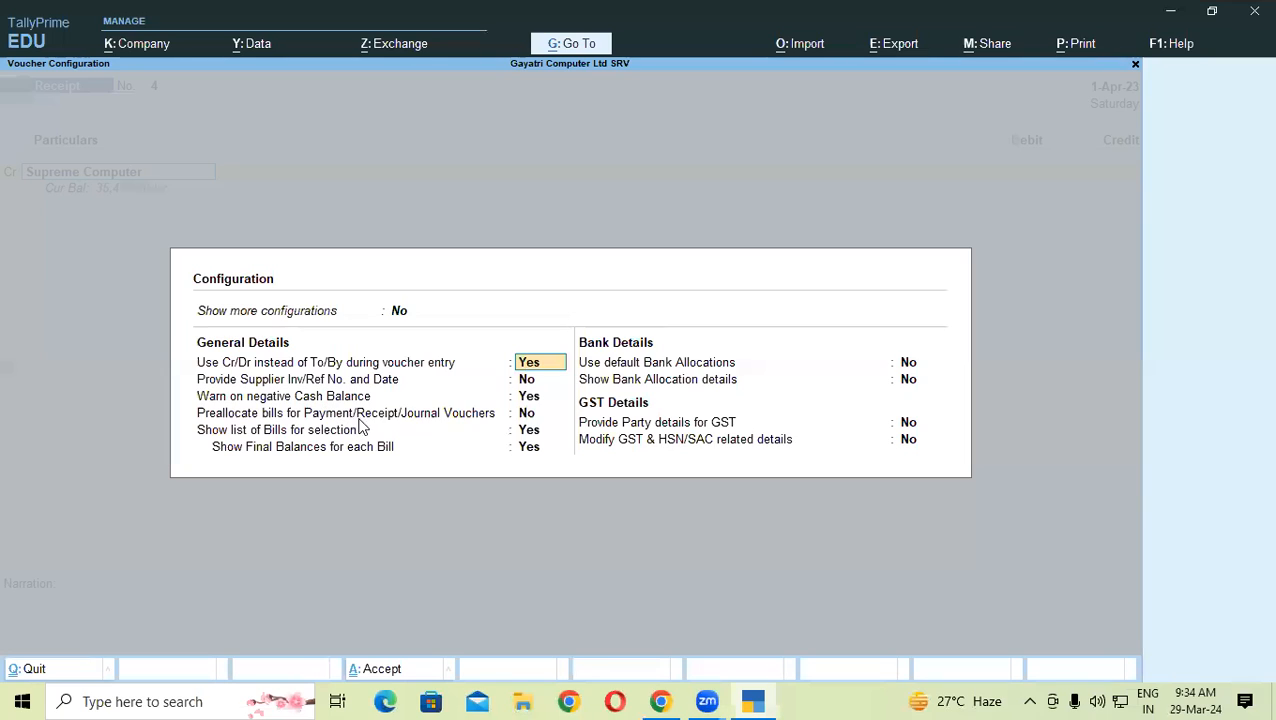
pyautogui.click(524, 415)
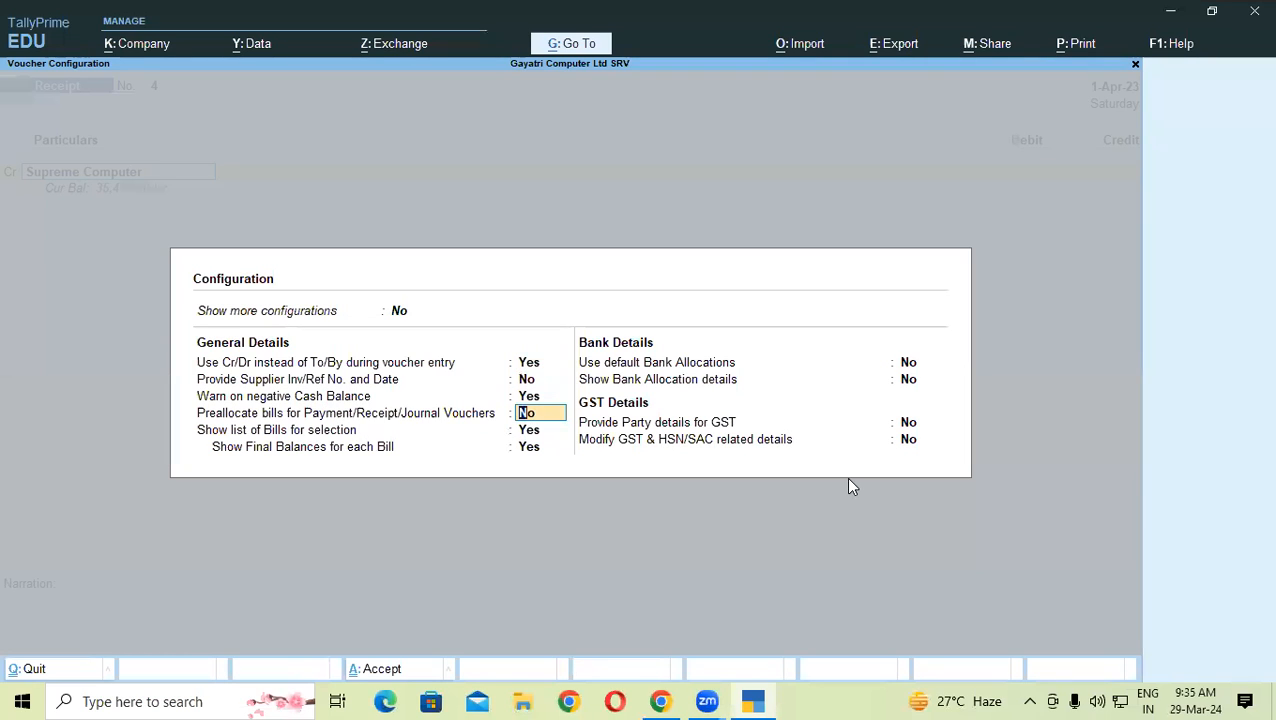
pyautogui.write('y')
pyautogui.press('Return')
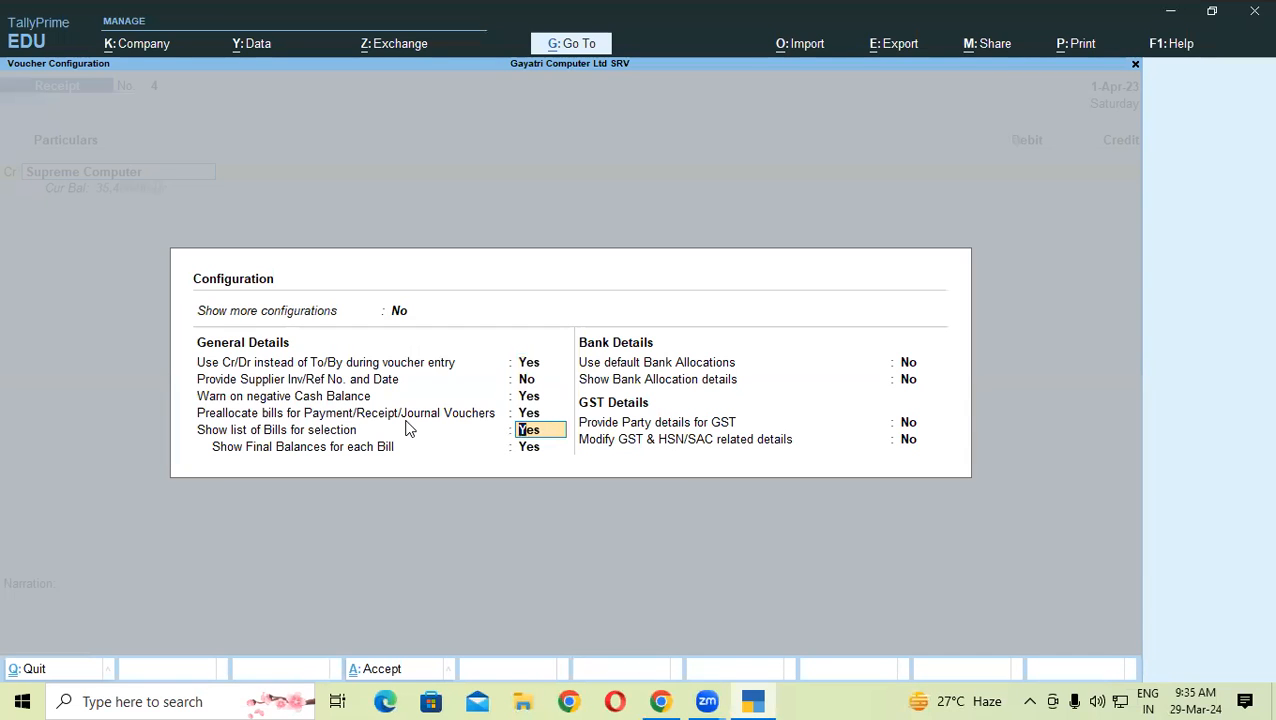
pyautogui.hotkey('ctrl', 'a')
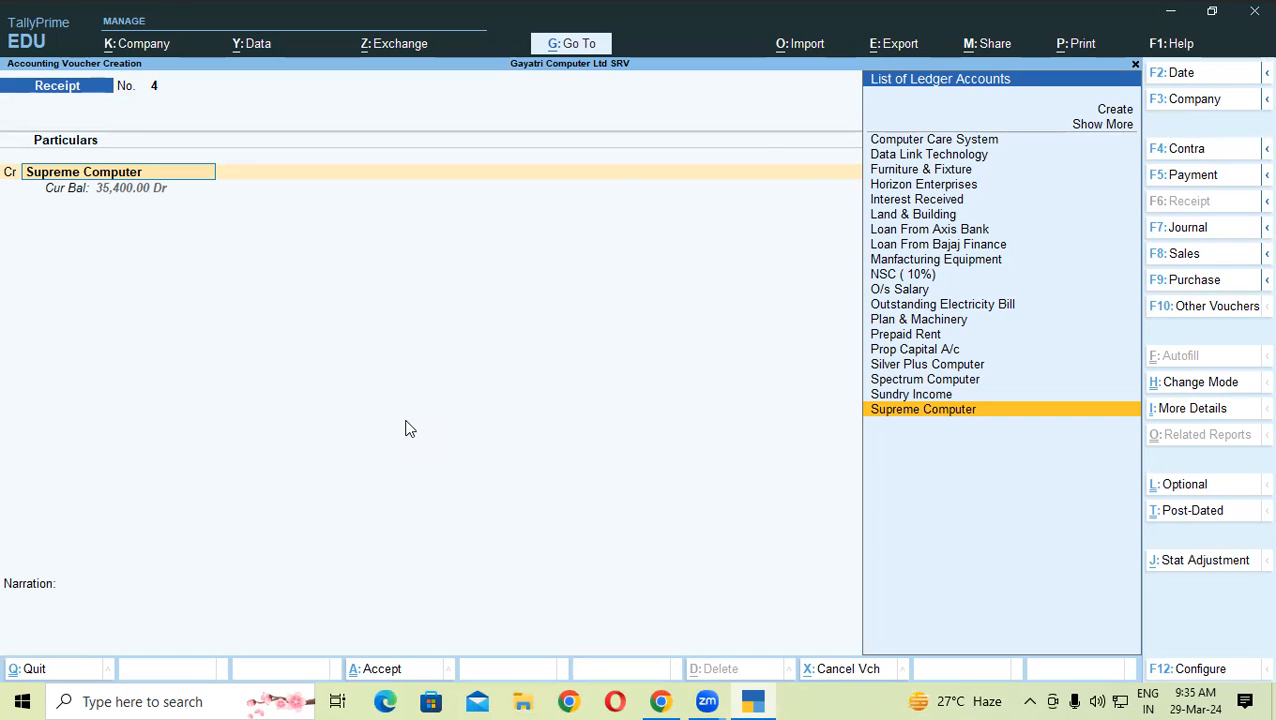
# - Allocate the Supreme Computer credit as Agst Ref to pending bill SC/001/50 for 15,400.00
pyautogui.press('Return')
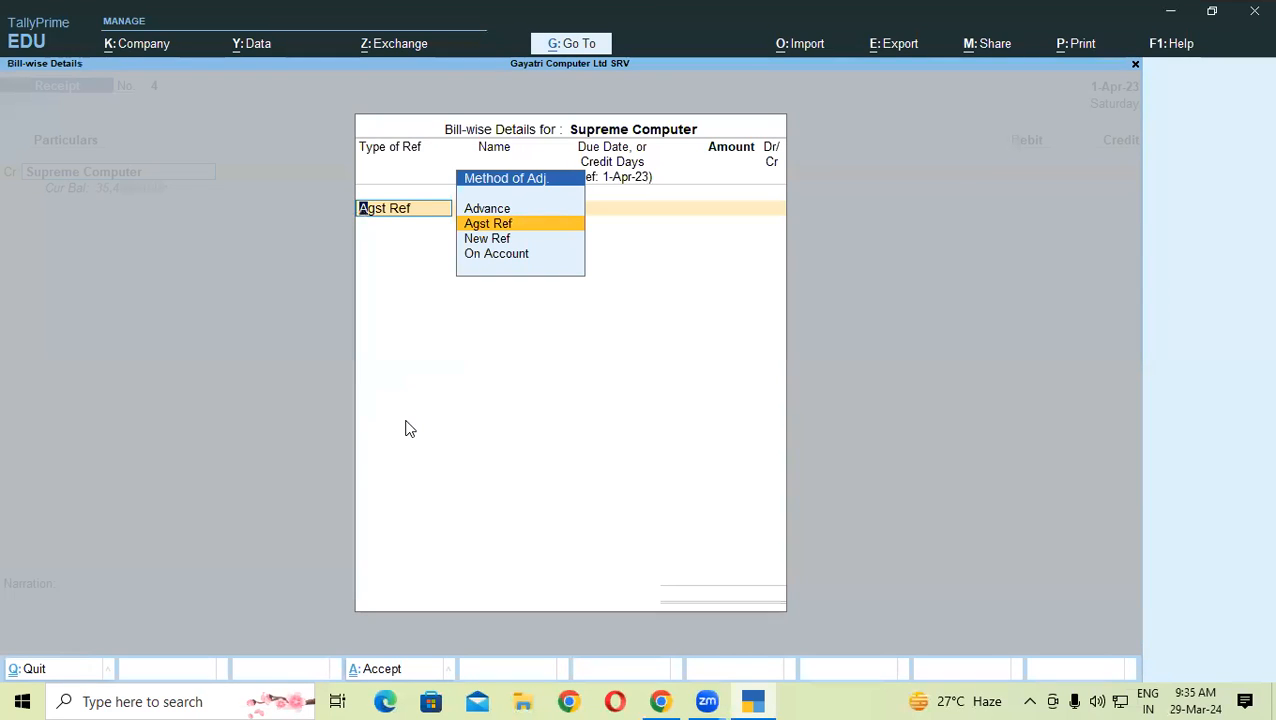
pyautogui.press('Return')
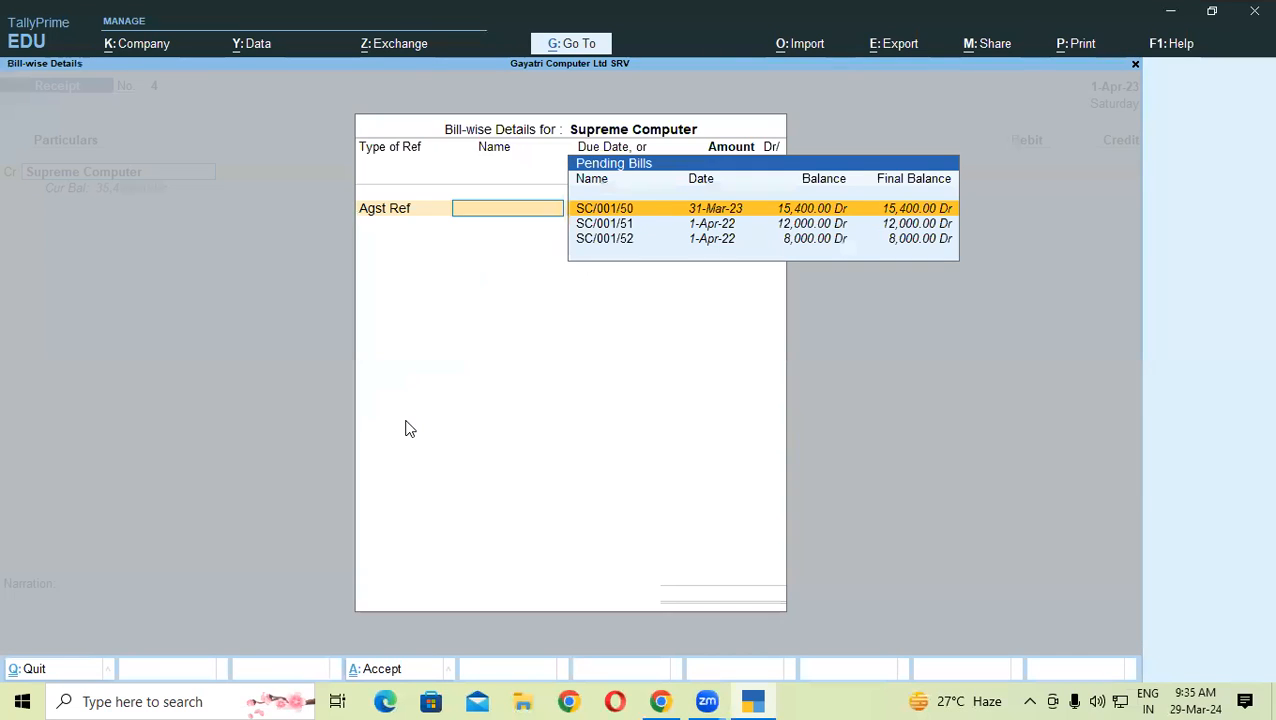
pyautogui.press('Return')
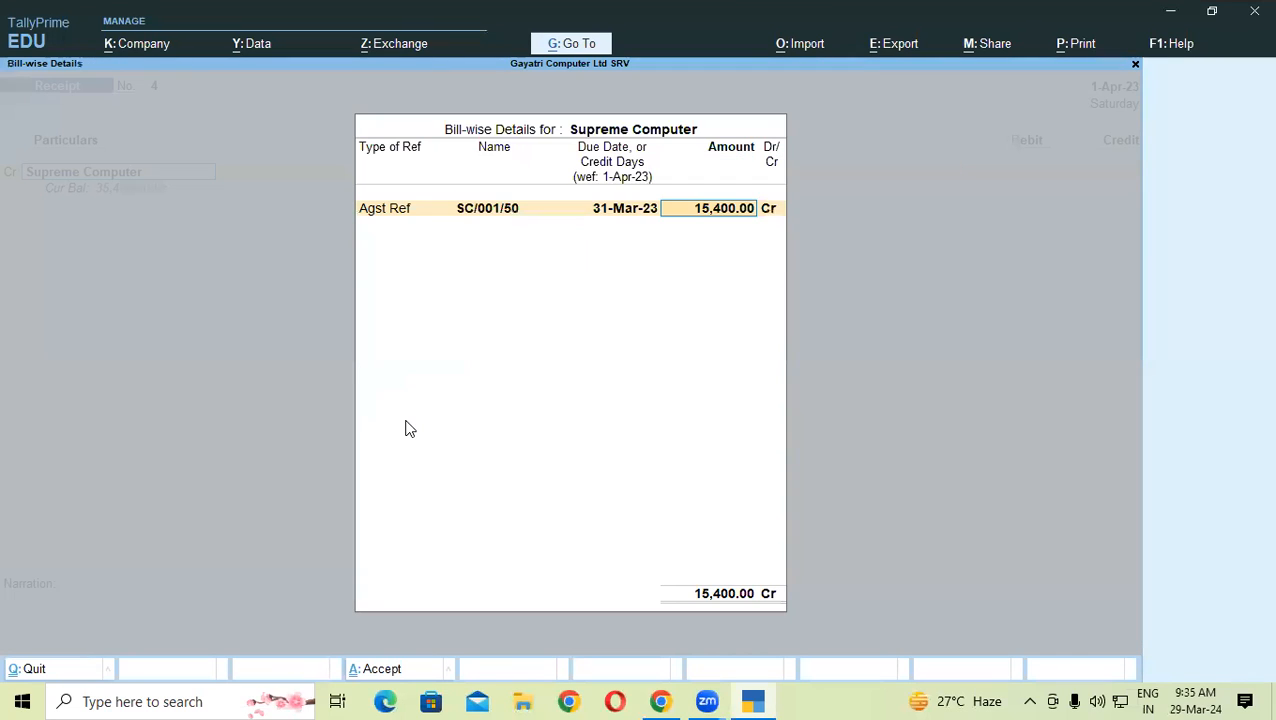
pyautogui.press('Return')
pyautogui.press('Return')
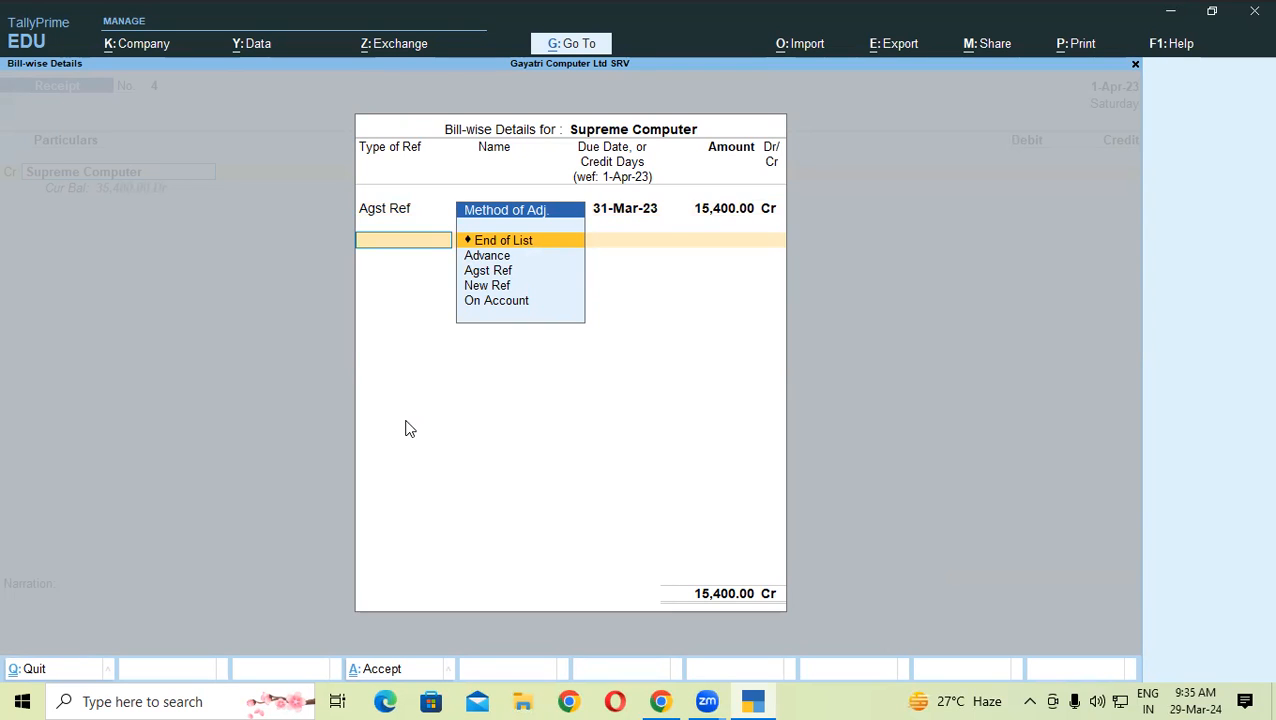
pyautogui.press('Return')
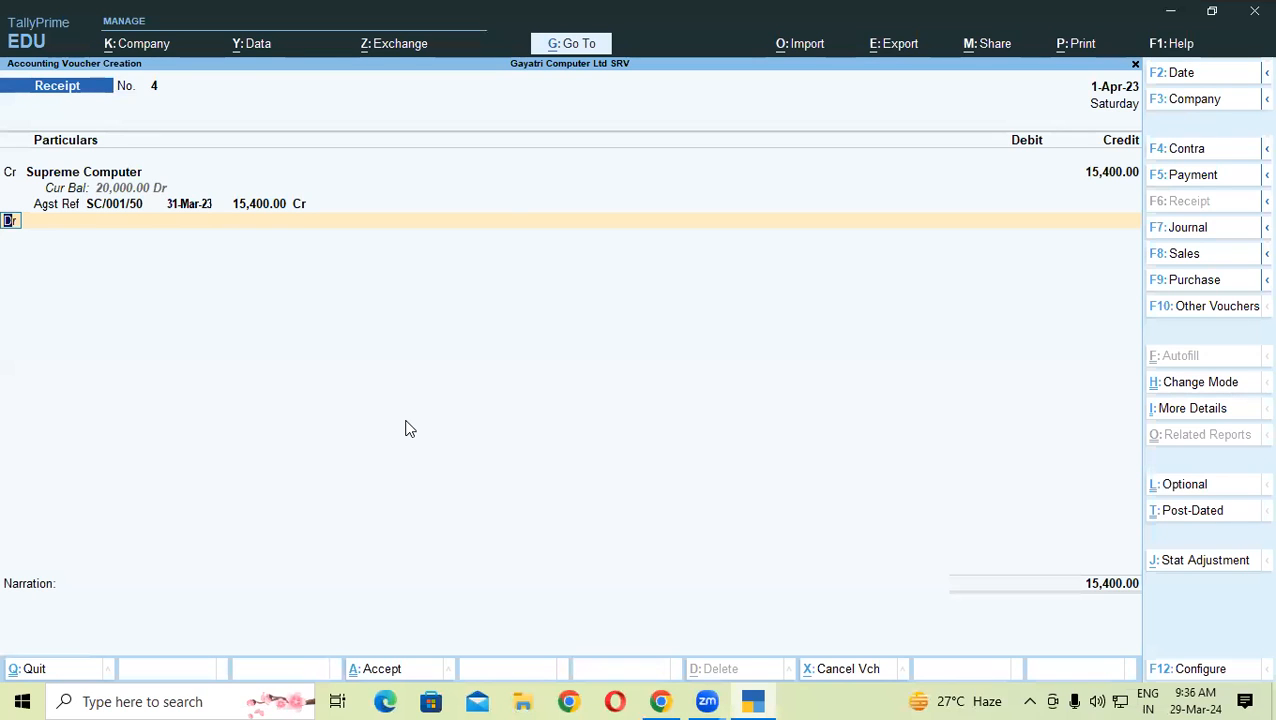
# - Add a debit line to the Cash ledger for 15,000
pyautogui.press('Return')
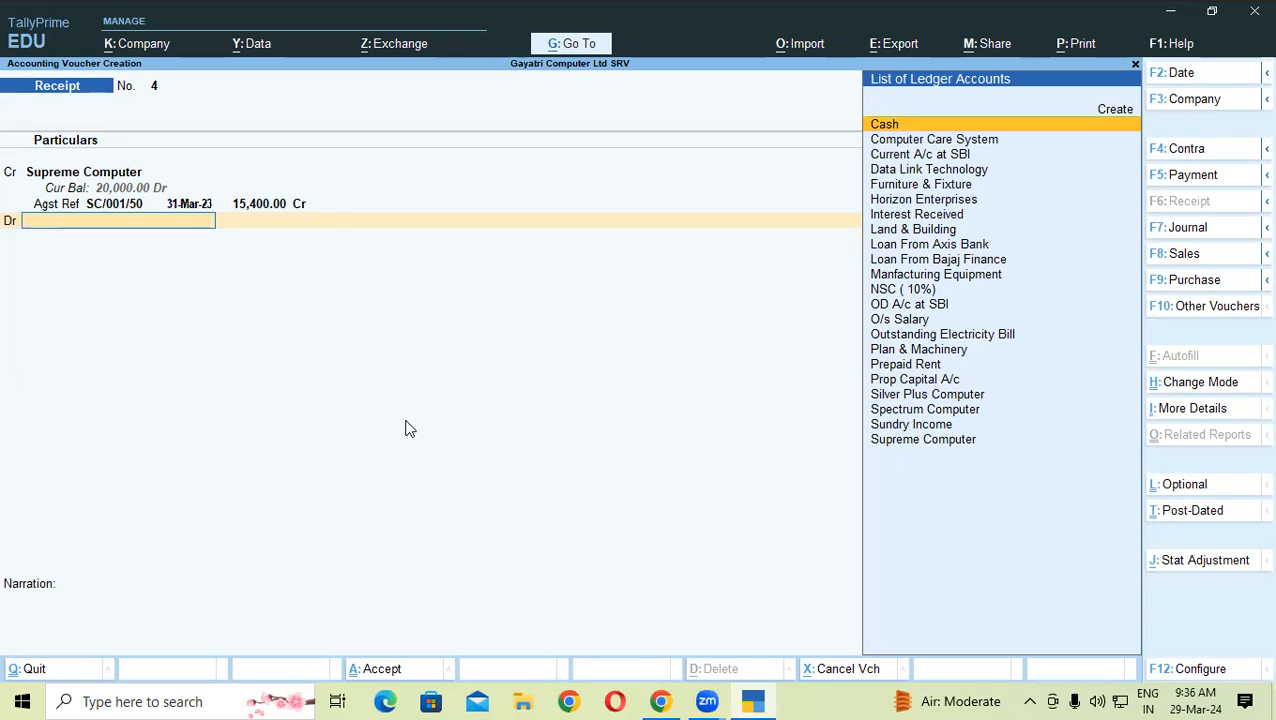
pyautogui.write('Ca')
pyautogui.press('Return')
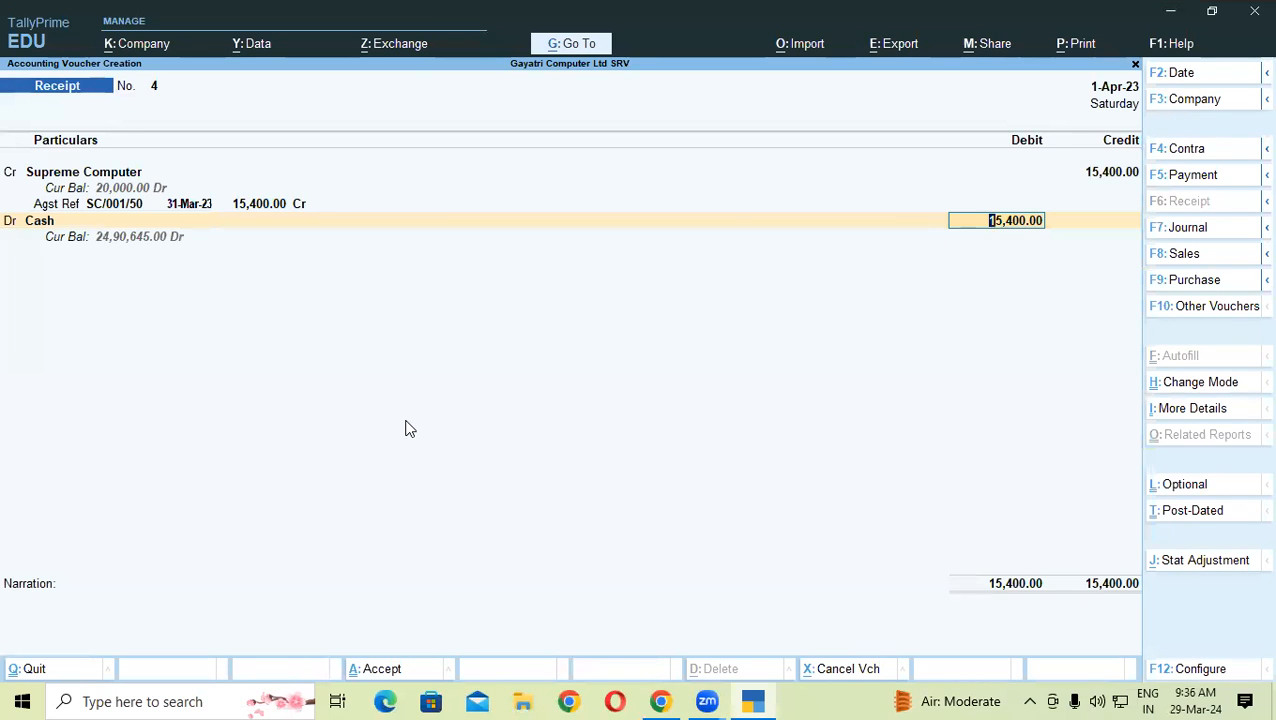
pyautogui.press('BackSpace')
pyautogui.write('15000')
pyautogui.press('Return')
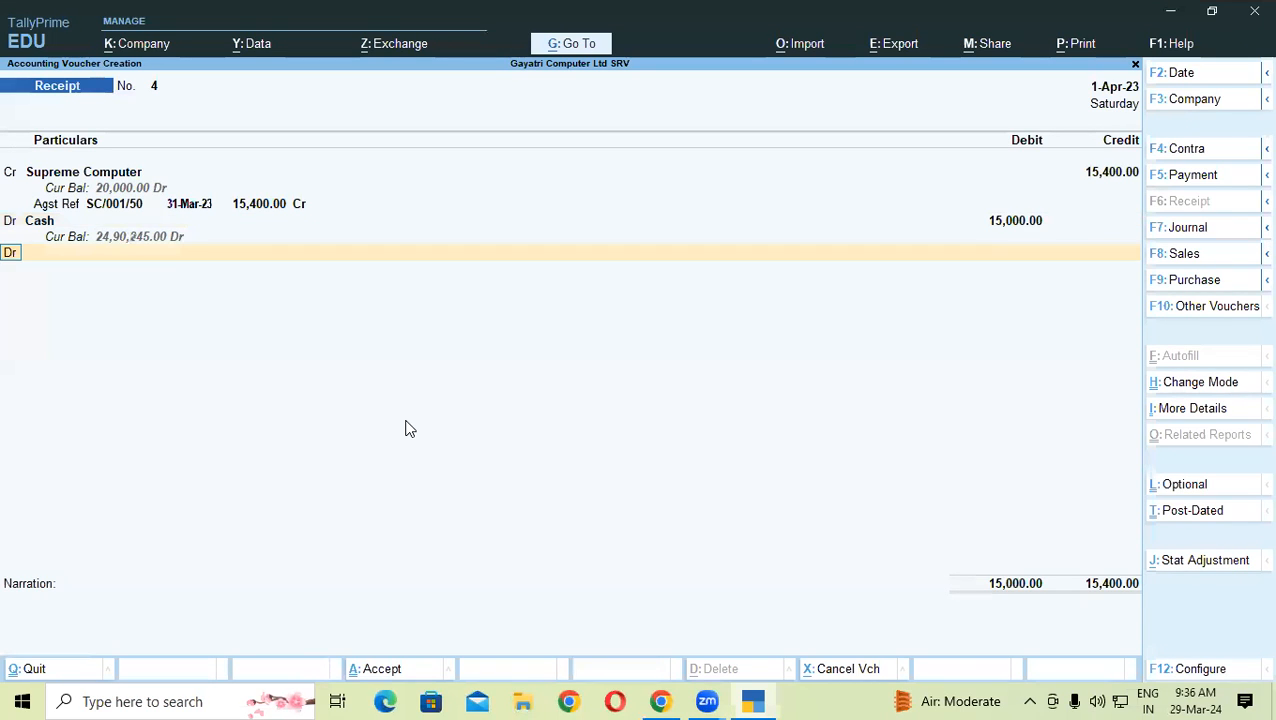
# - Create a new ledger from the next debit line, named Discount Allow, under the Indirect Expenses group
pyautogui.press('Return')
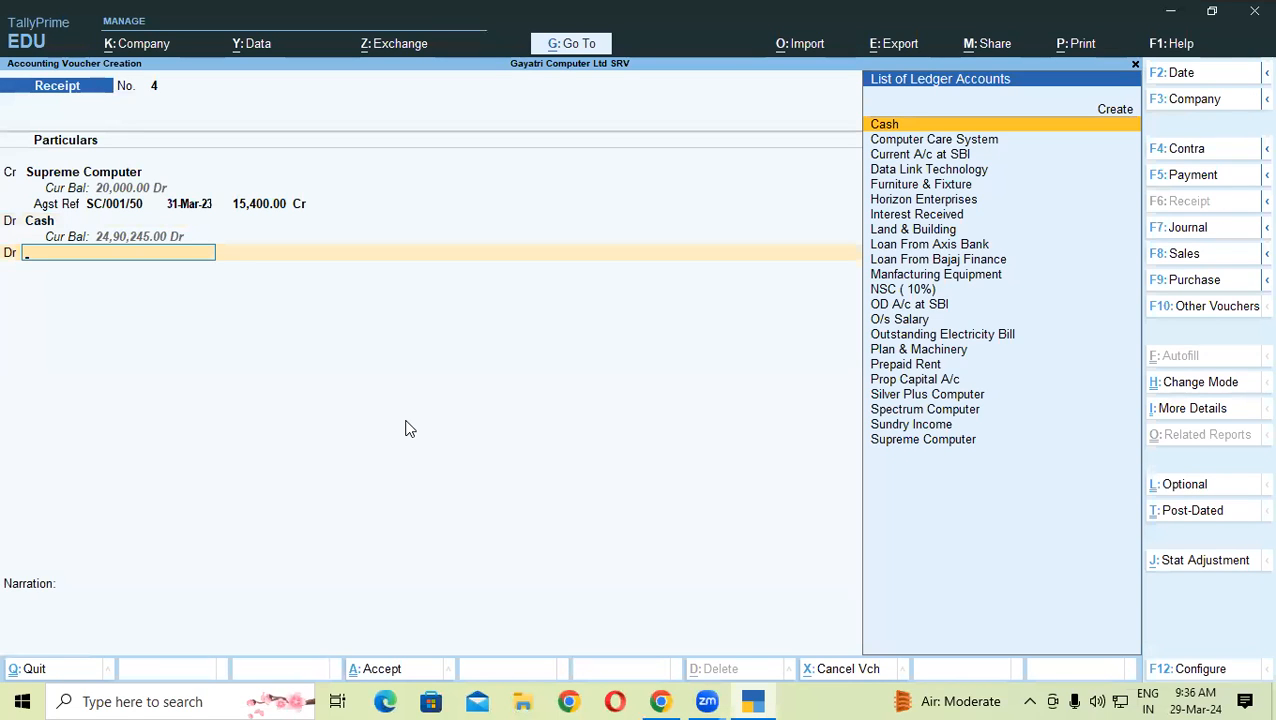
pyautogui.press('alt')
pyautogui.hotkey('alt', 'c')
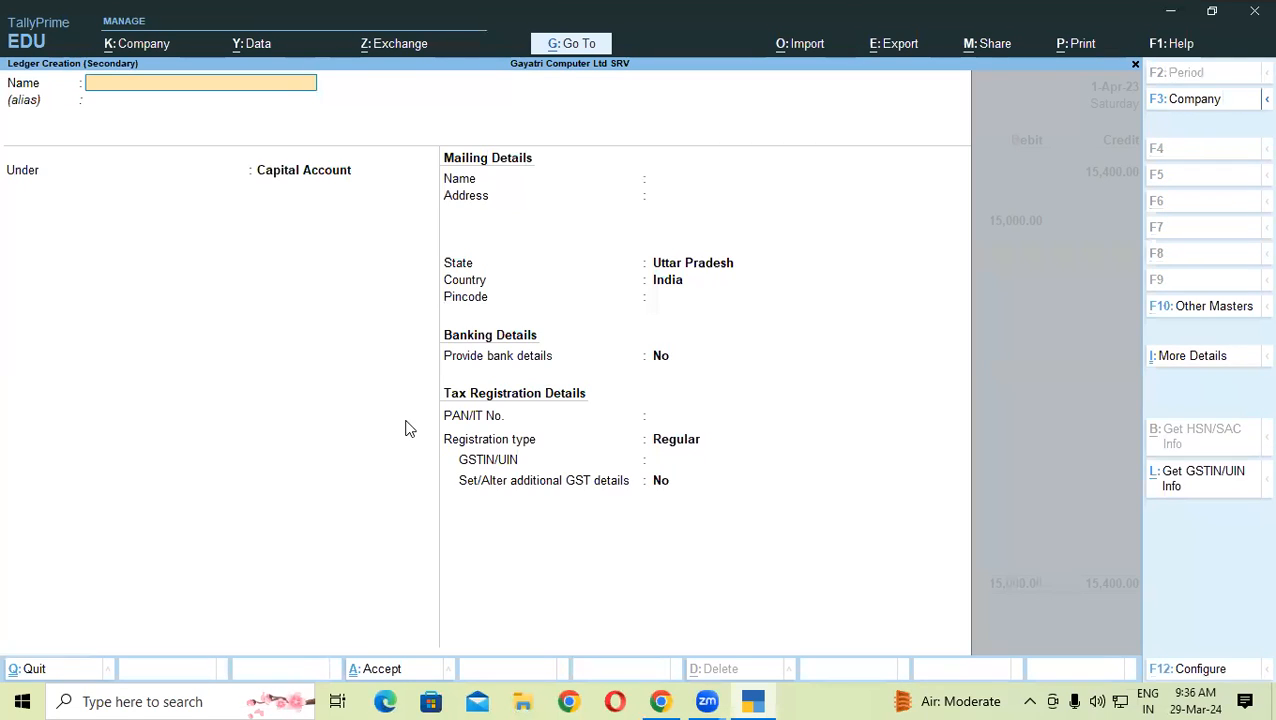
pyautogui.write('Discount allow')
pyautogui.press('Return')
pyautogui.press('Return')
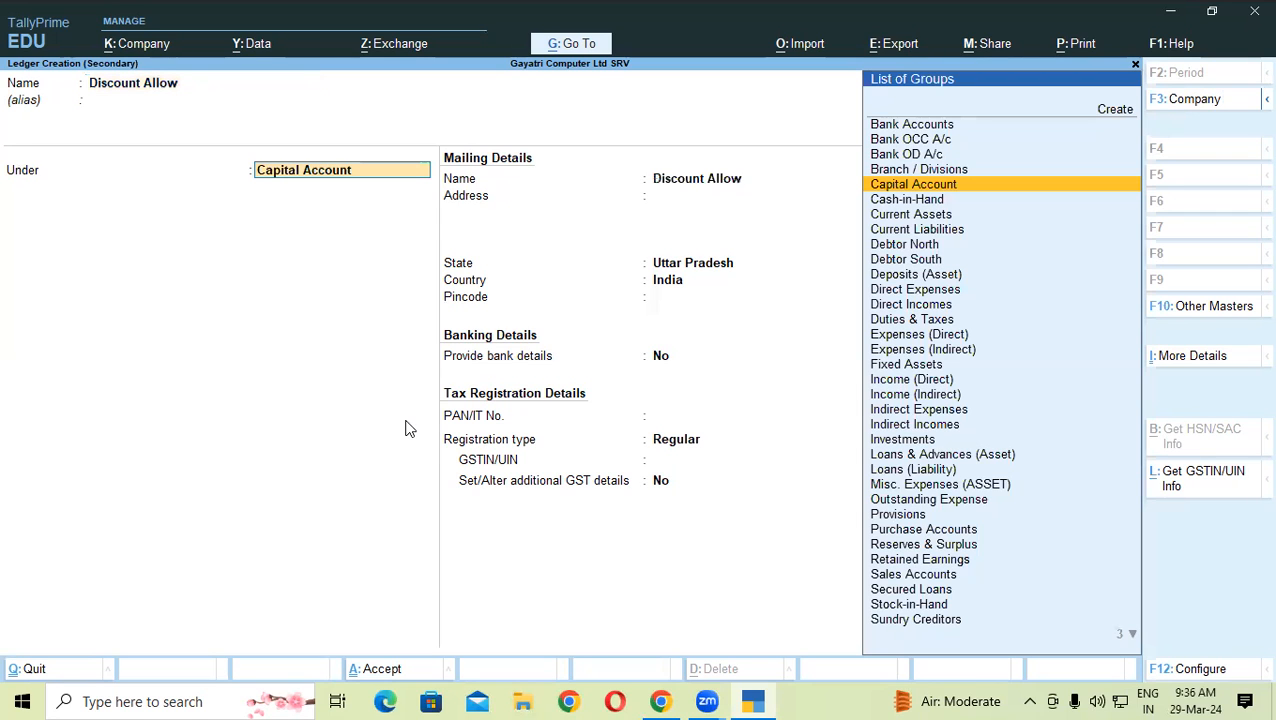
pyautogui.write('In')
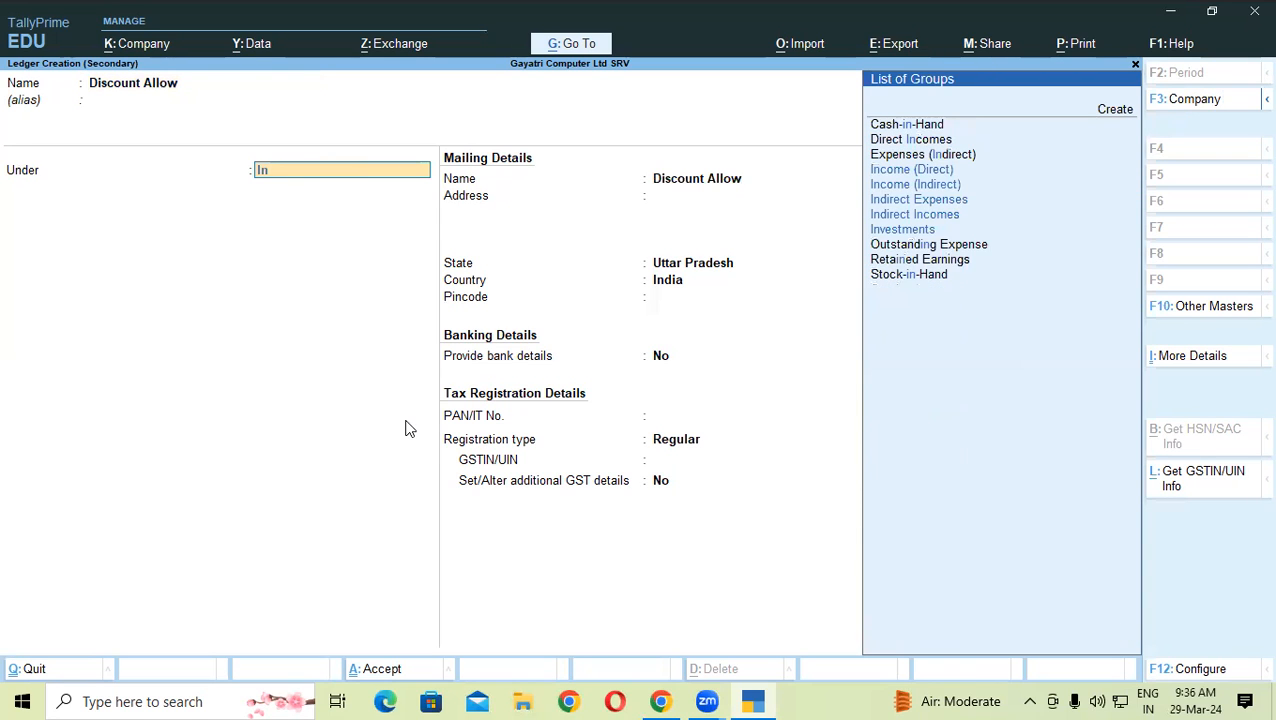
pyautogui.press('Up')
pyautogui.press('Up')
pyautogui.press('Up')
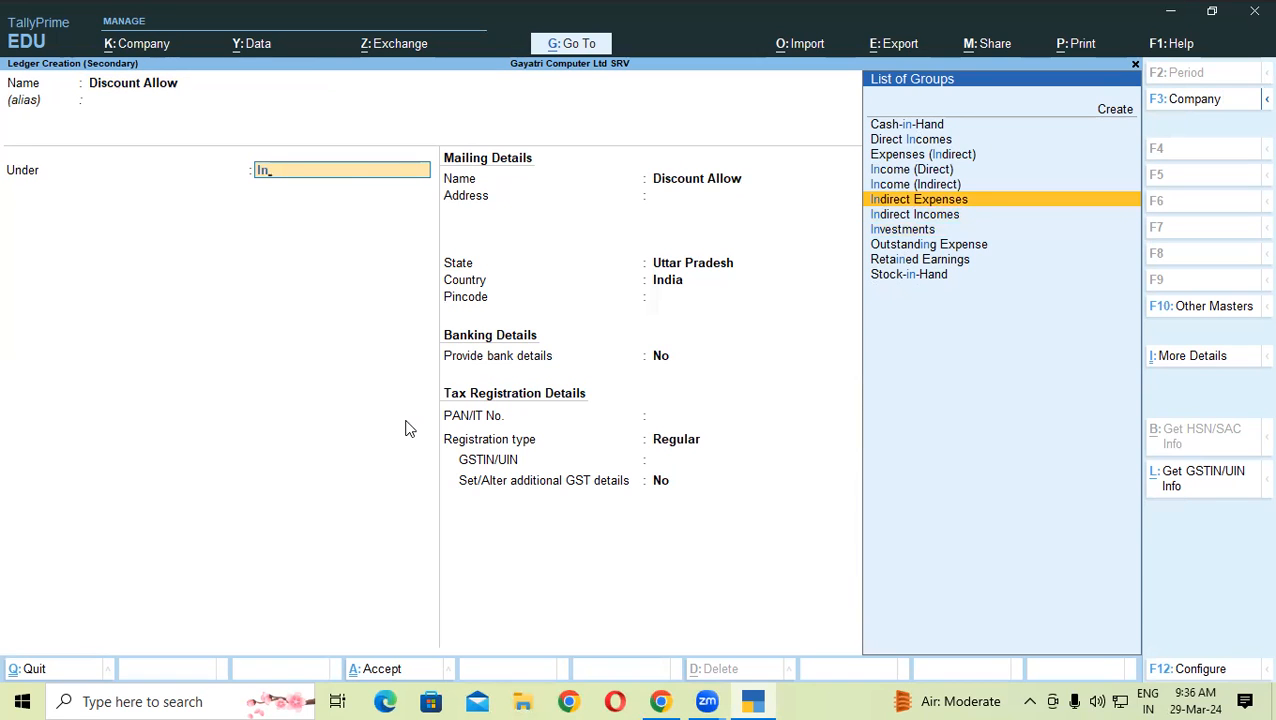
pyautogui.press('Return')
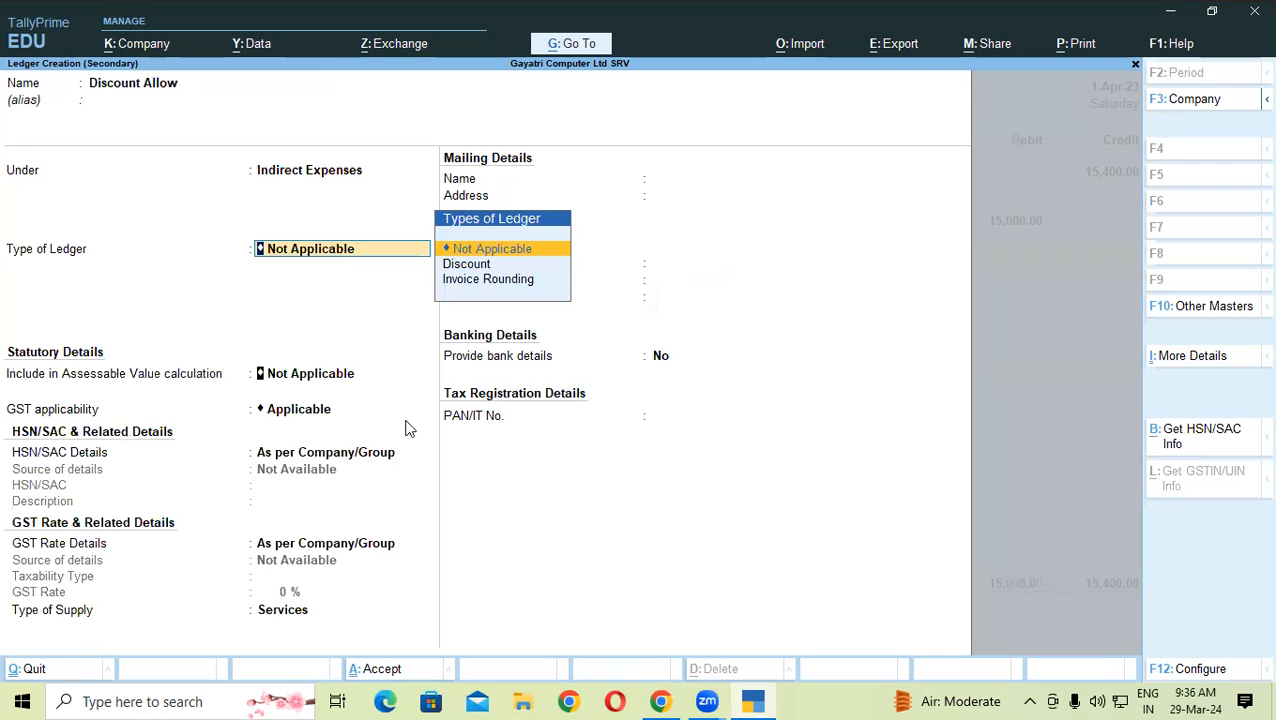
# - Include the ledger in GST assessable value for Goods and Services, Based on Value, keep the ledger type Not Applicable, and save it
pyautogui.press('Return')
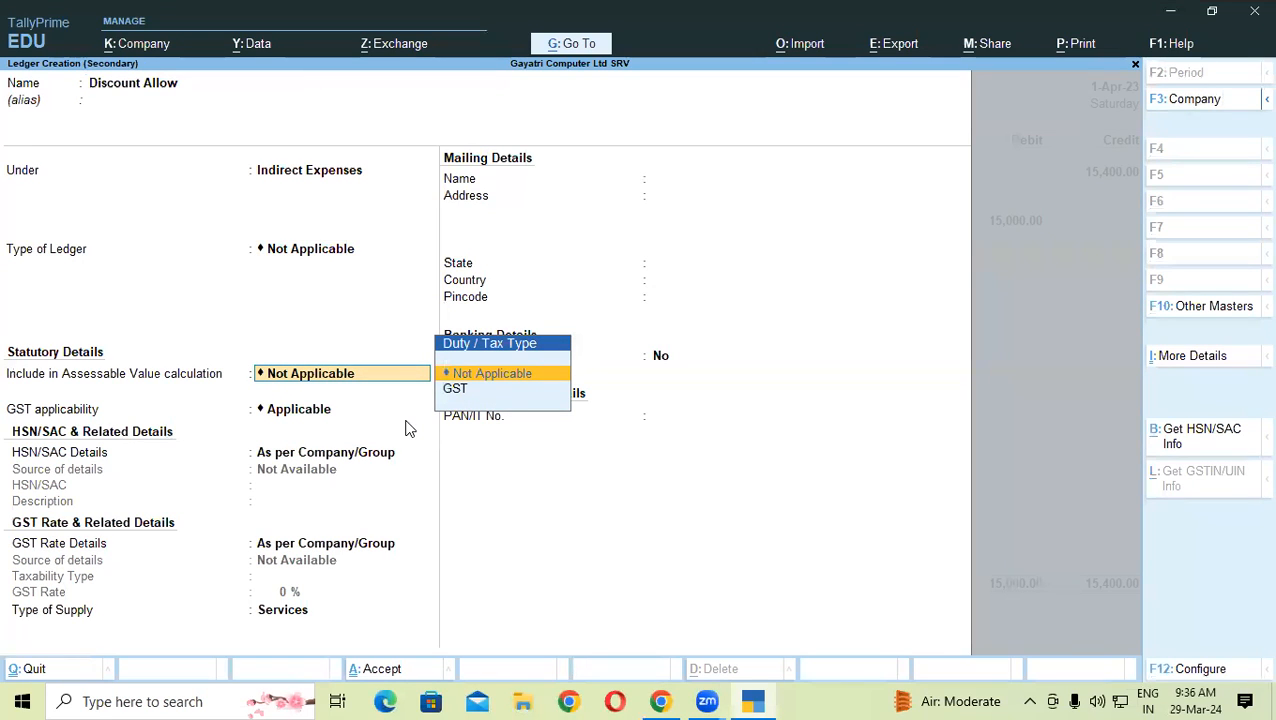
pyautogui.press('Down')
pyautogui.press('Return')
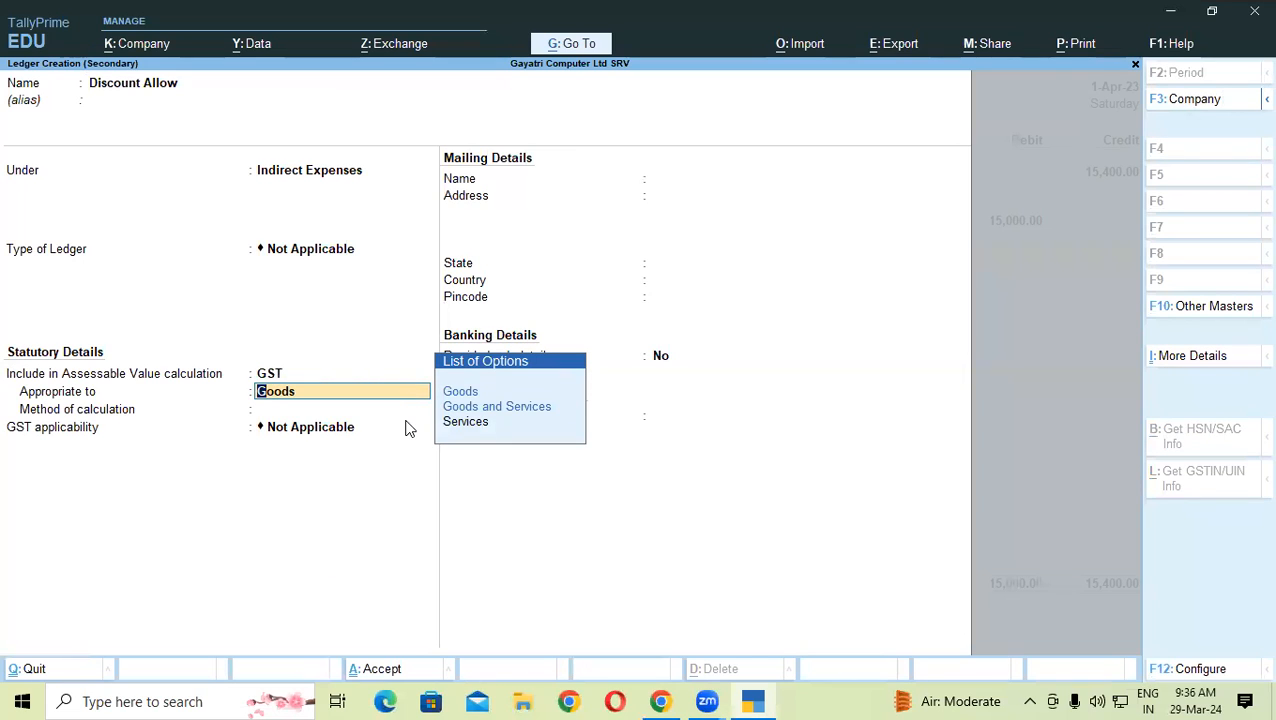
pyautogui.press('Down')
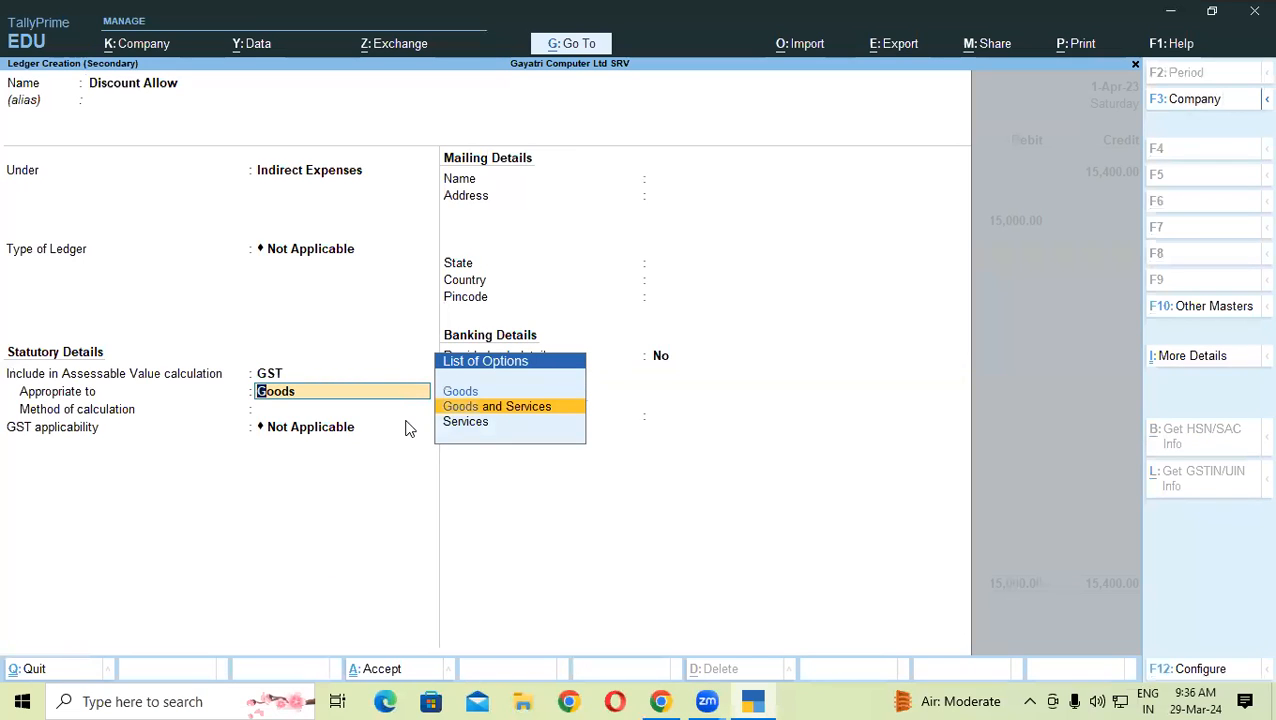
pyautogui.press('Return')
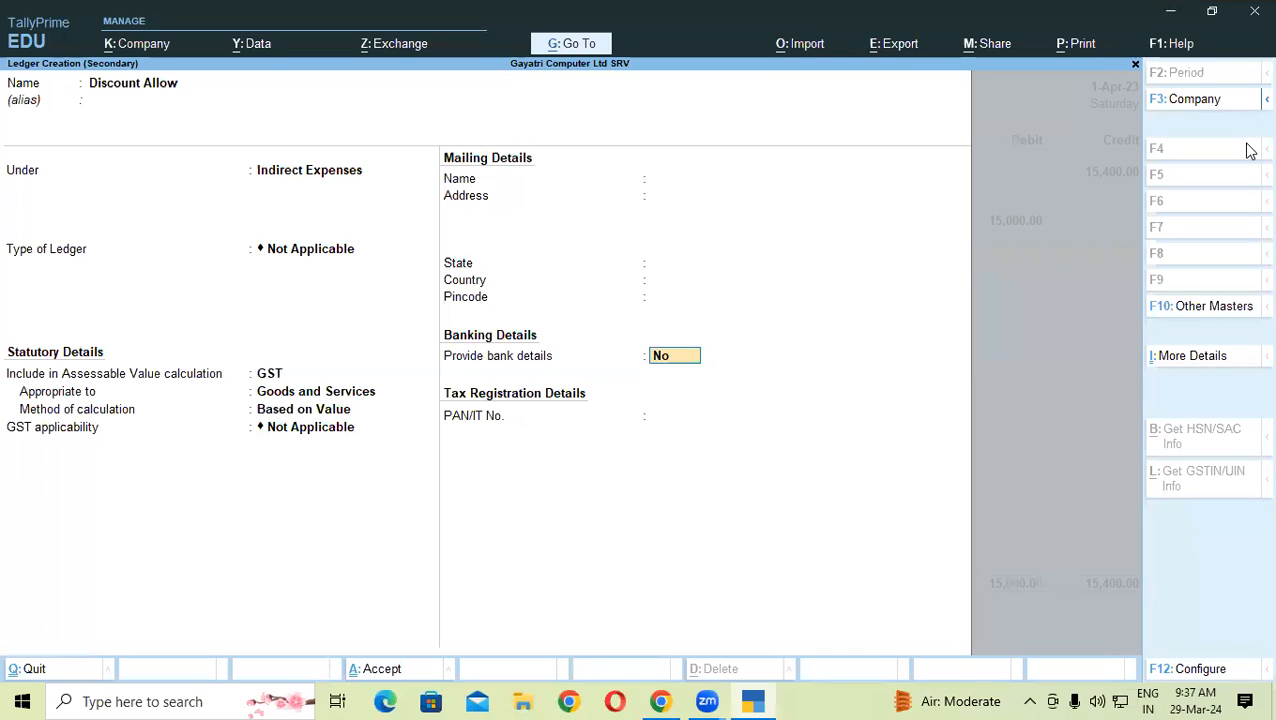
pyautogui.press('Return')
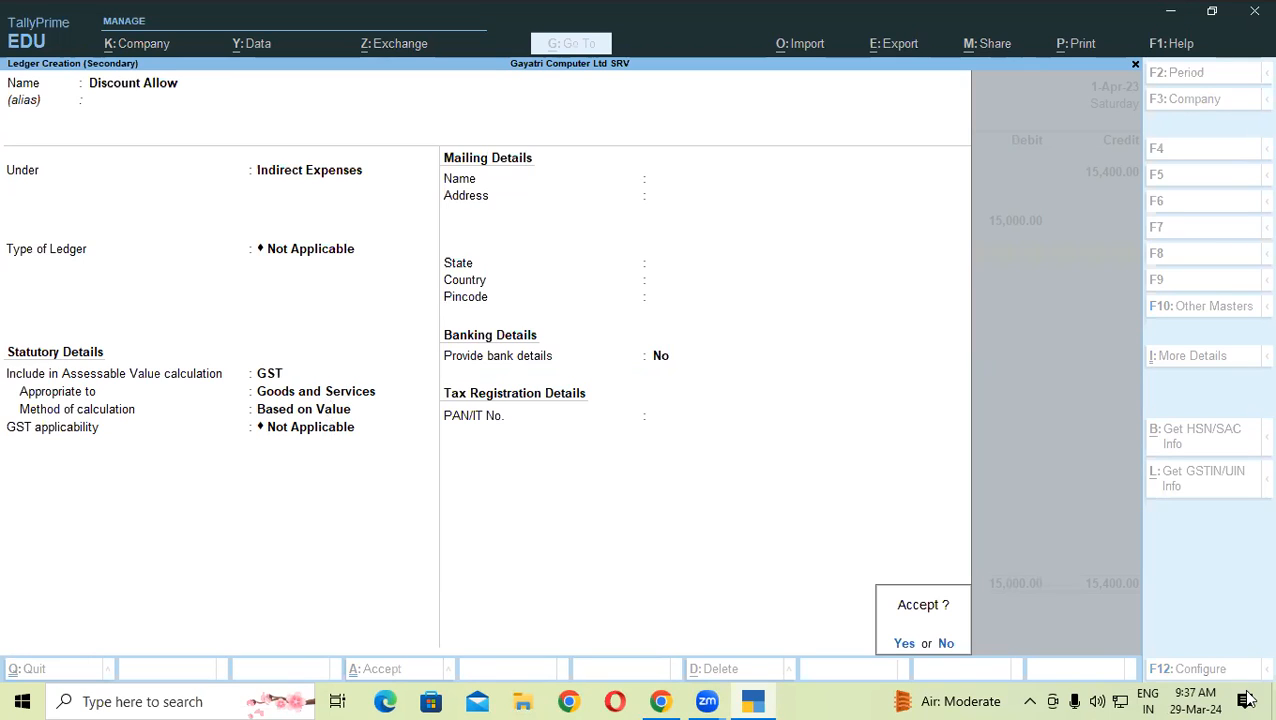
pyautogui.press('y')
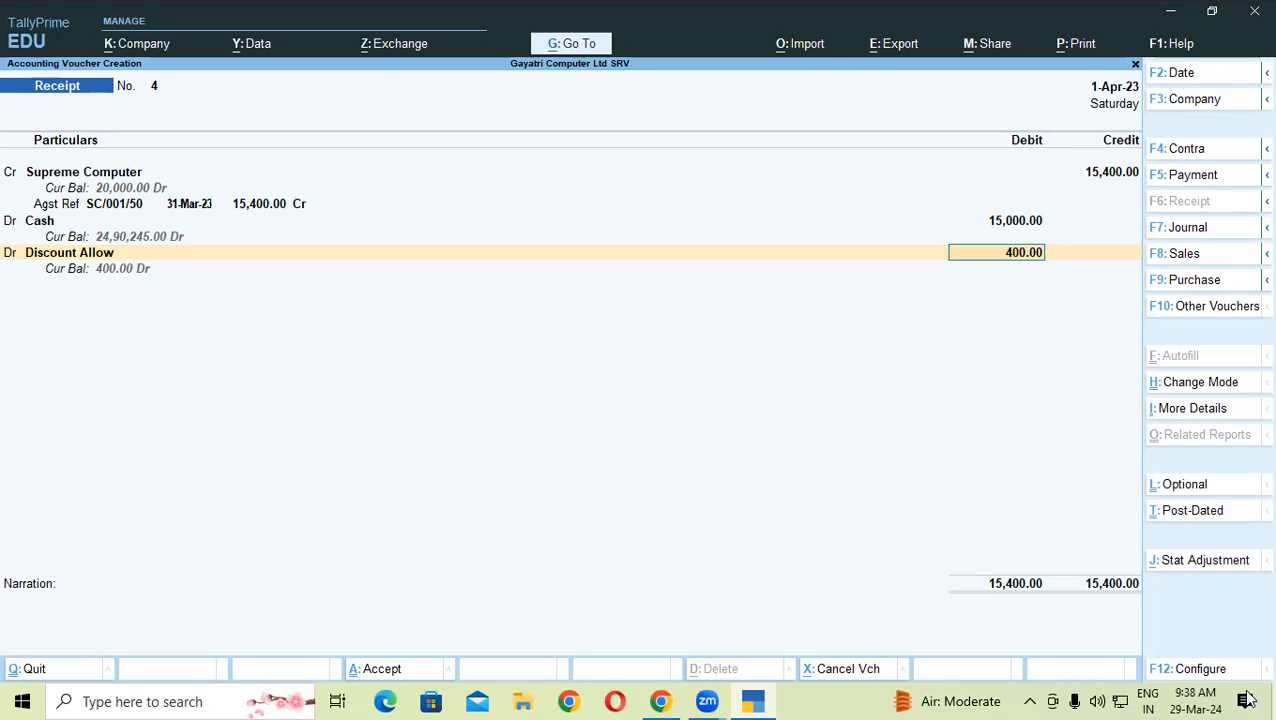
# - Accept 400.00 on the Discount Allow debit line, leave the narration empty and save the Supreme Computer receipt voucher
pyautogui.press('Return')
pyautogui.press('Return')
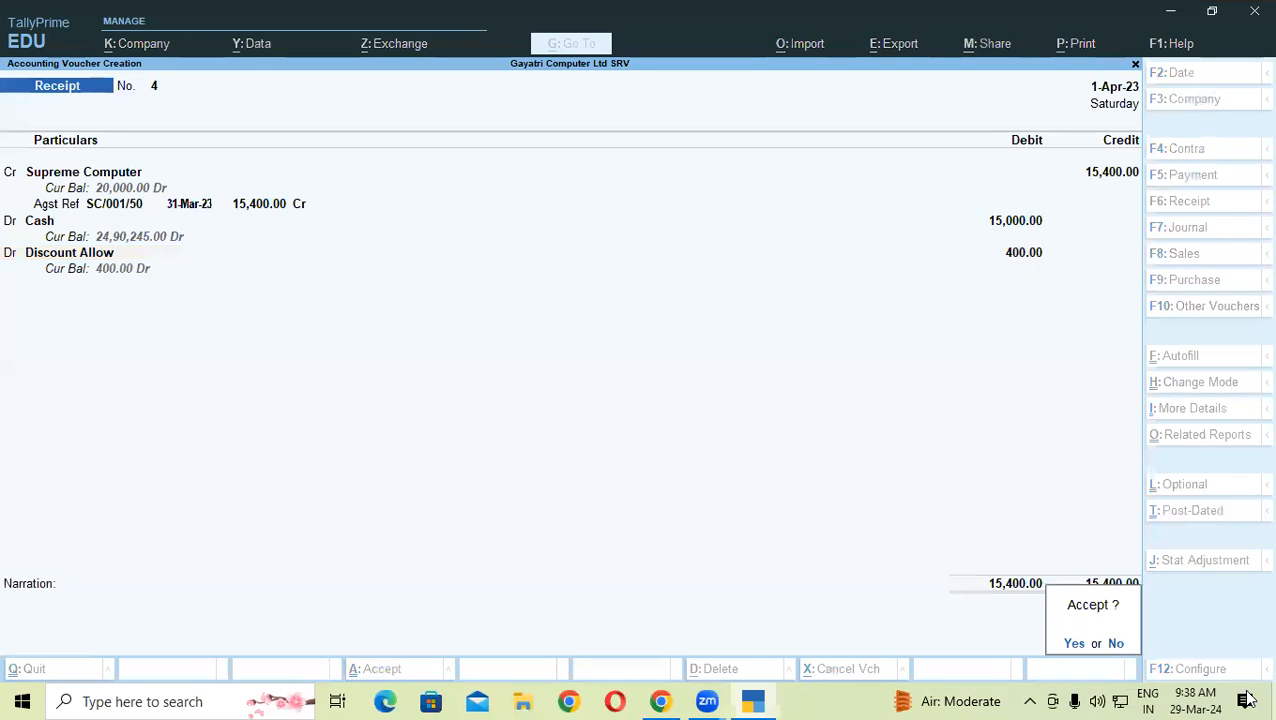
pyautogui.press('Return')
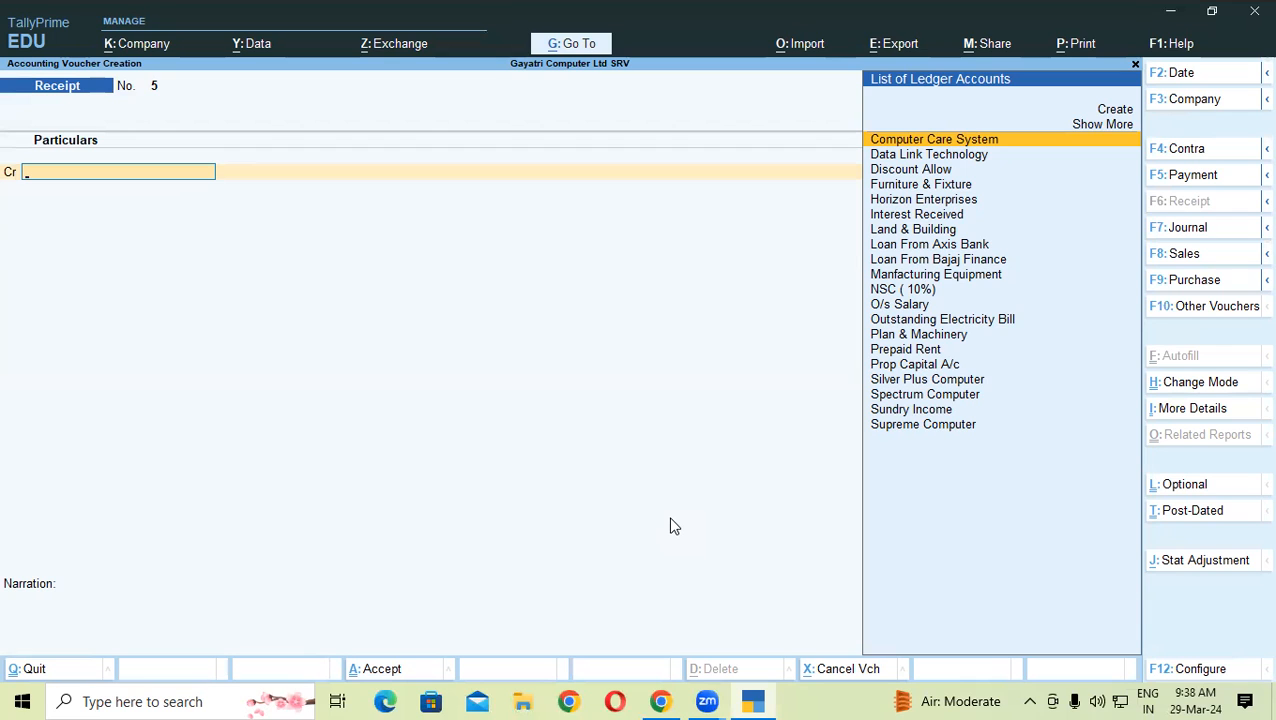
# - Check transaction 5 in the Chrome exercise document and credit Data Link Technology for 14,400.00 as Agst Ref to bill DLT/002/450
pyautogui.click(660, 701)
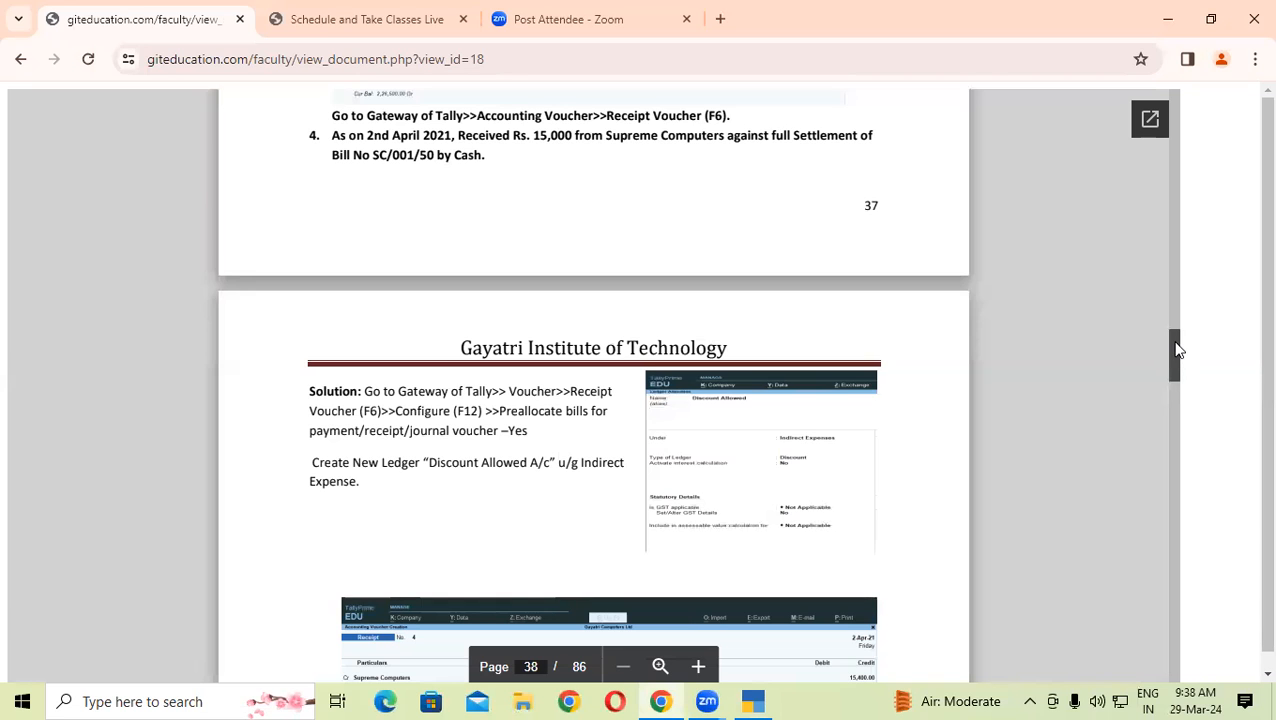
pyautogui.moveTo(1176, 350); pyautogui.dragTo(1178, 350)
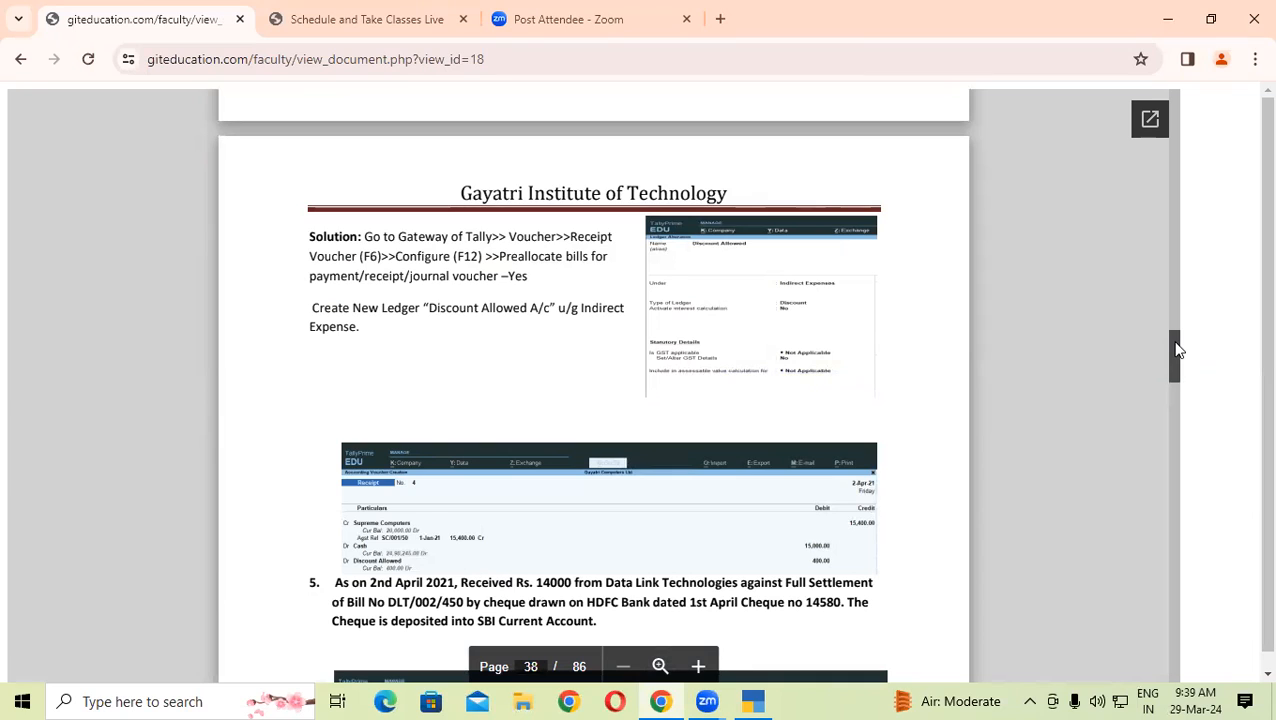
pyautogui.scroll(-3, 1177, 349)
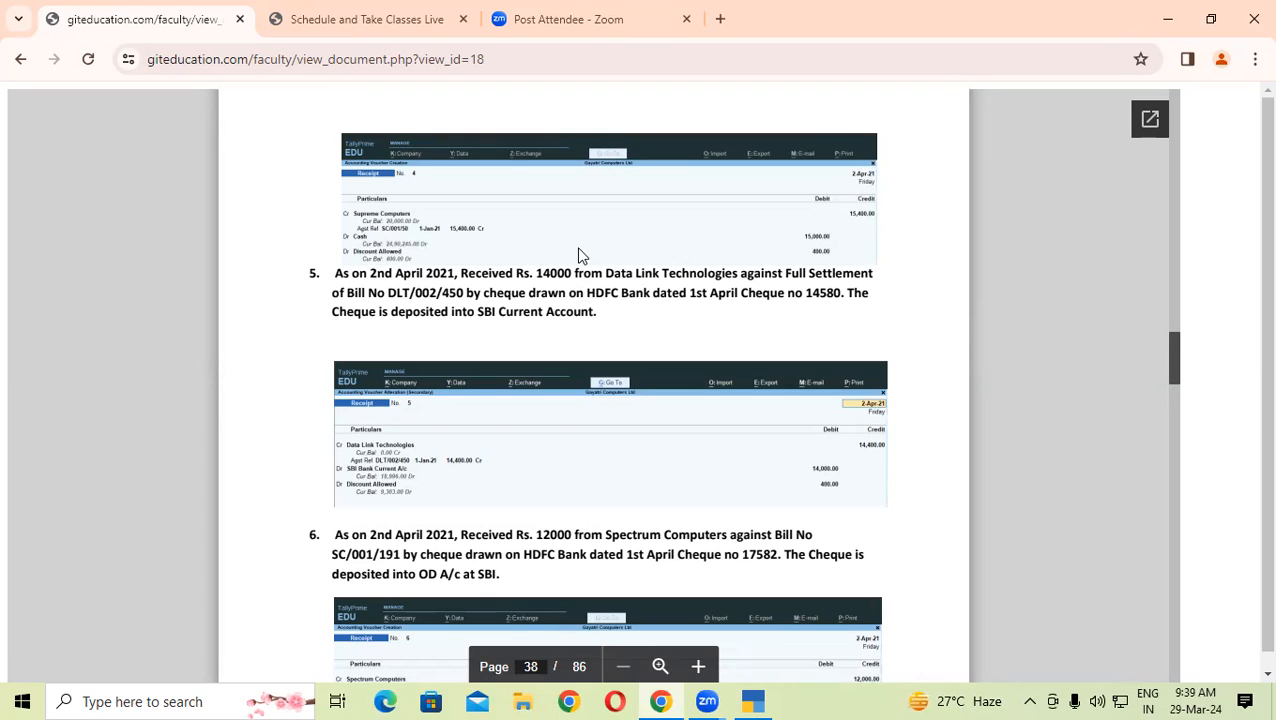
pyautogui.click(773, 698)
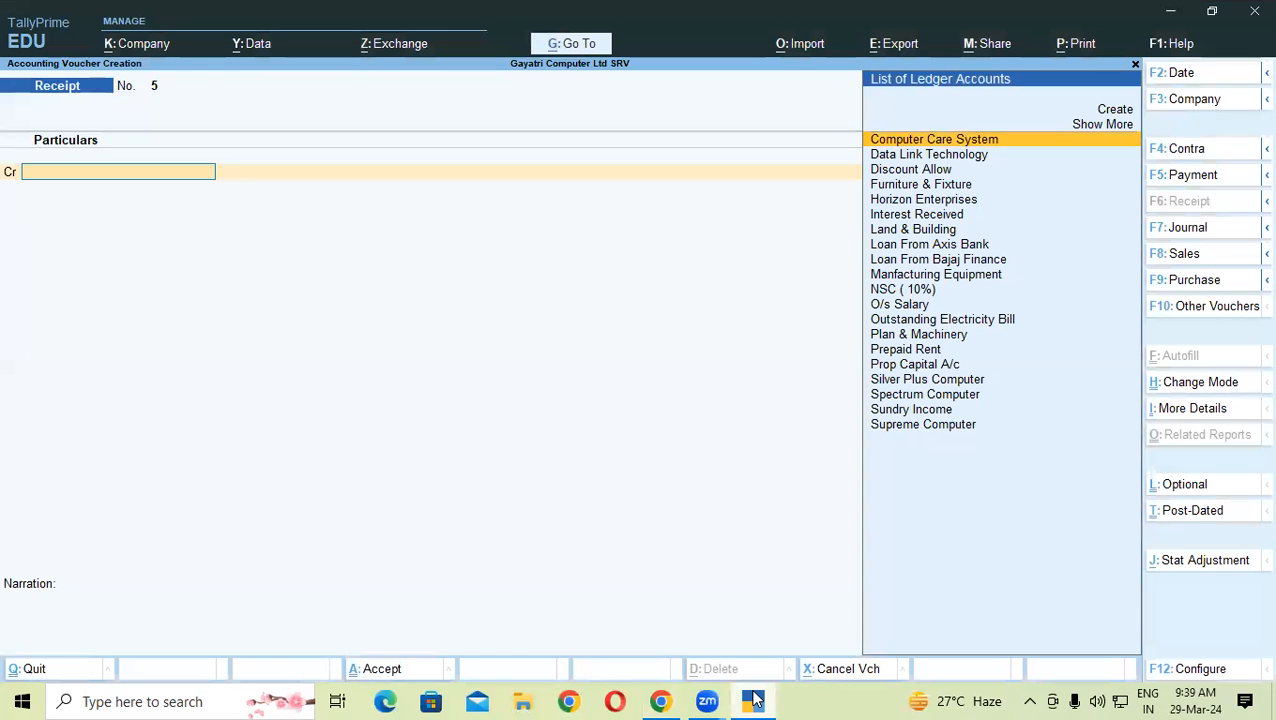
pyautogui.write('Da')
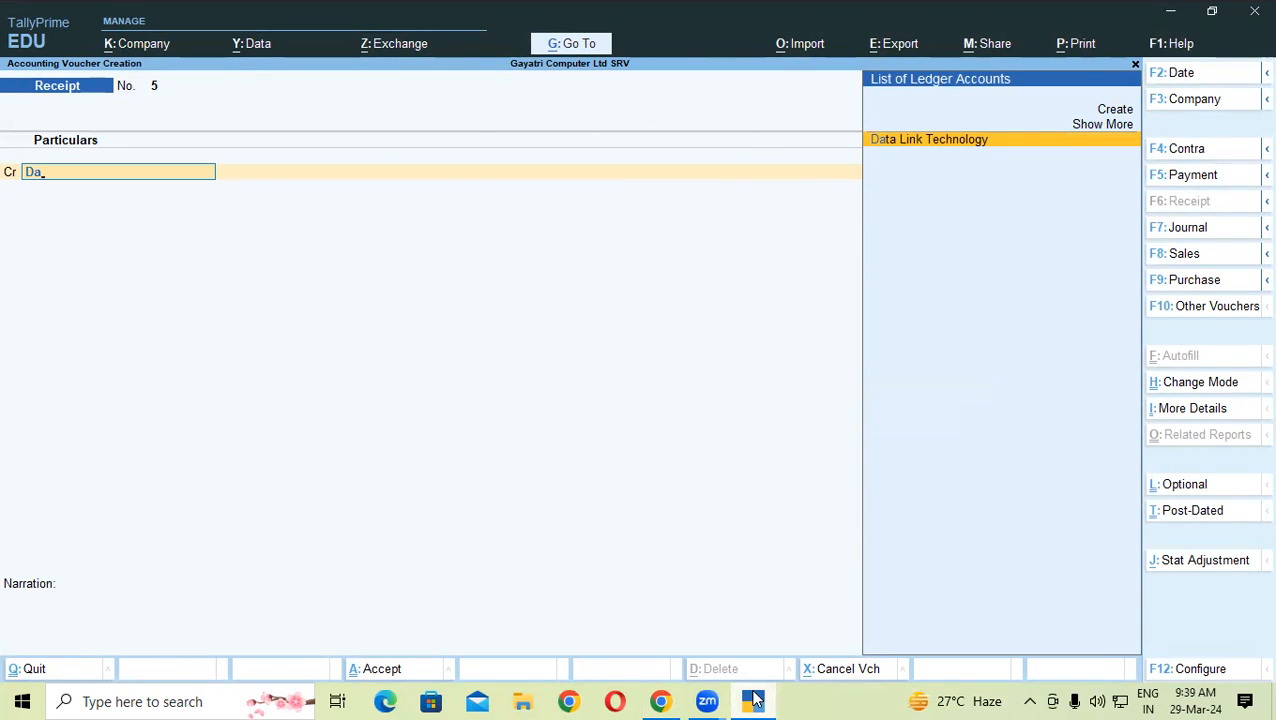
pyautogui.press('Return')
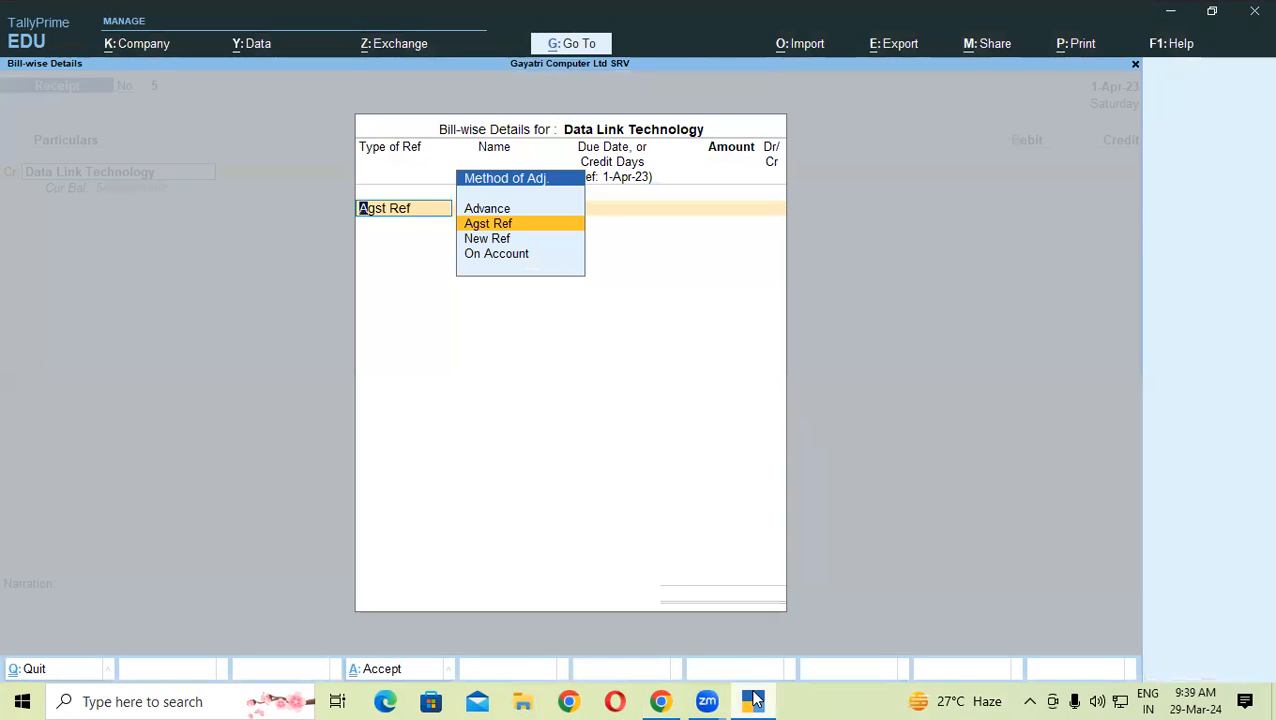
pyautogui.press('Return')
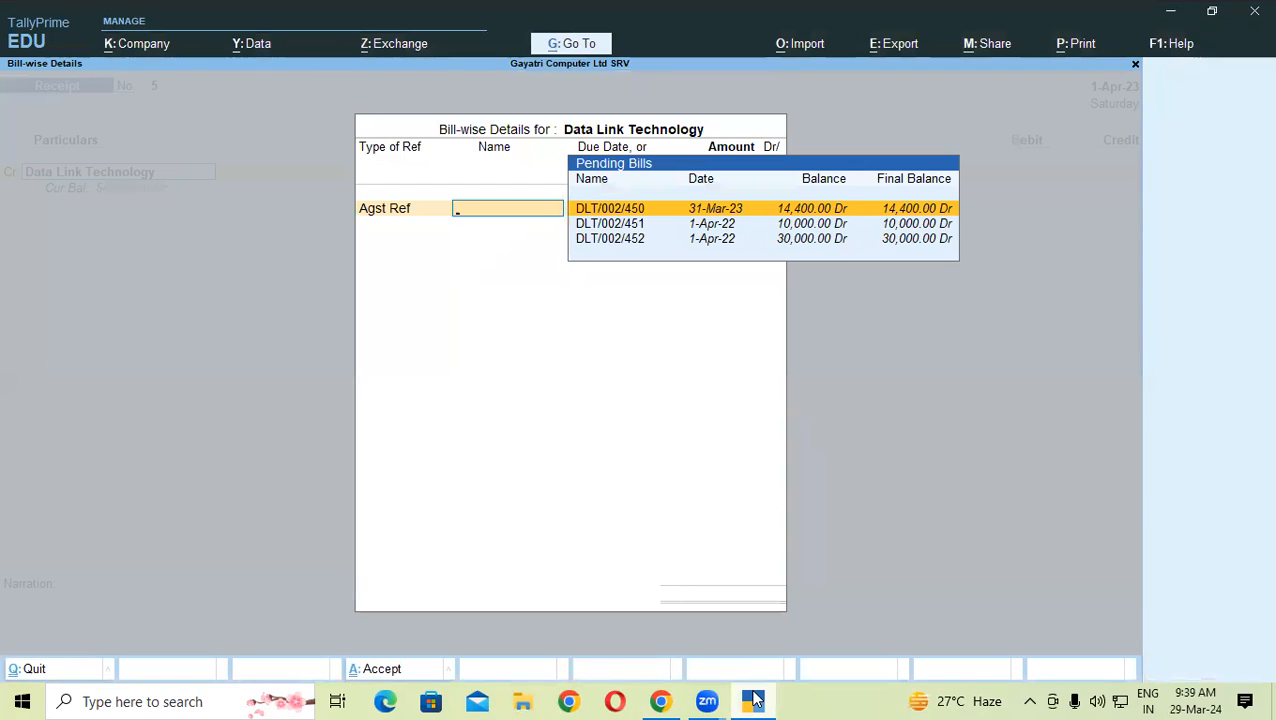
pyautogui.press('Return')
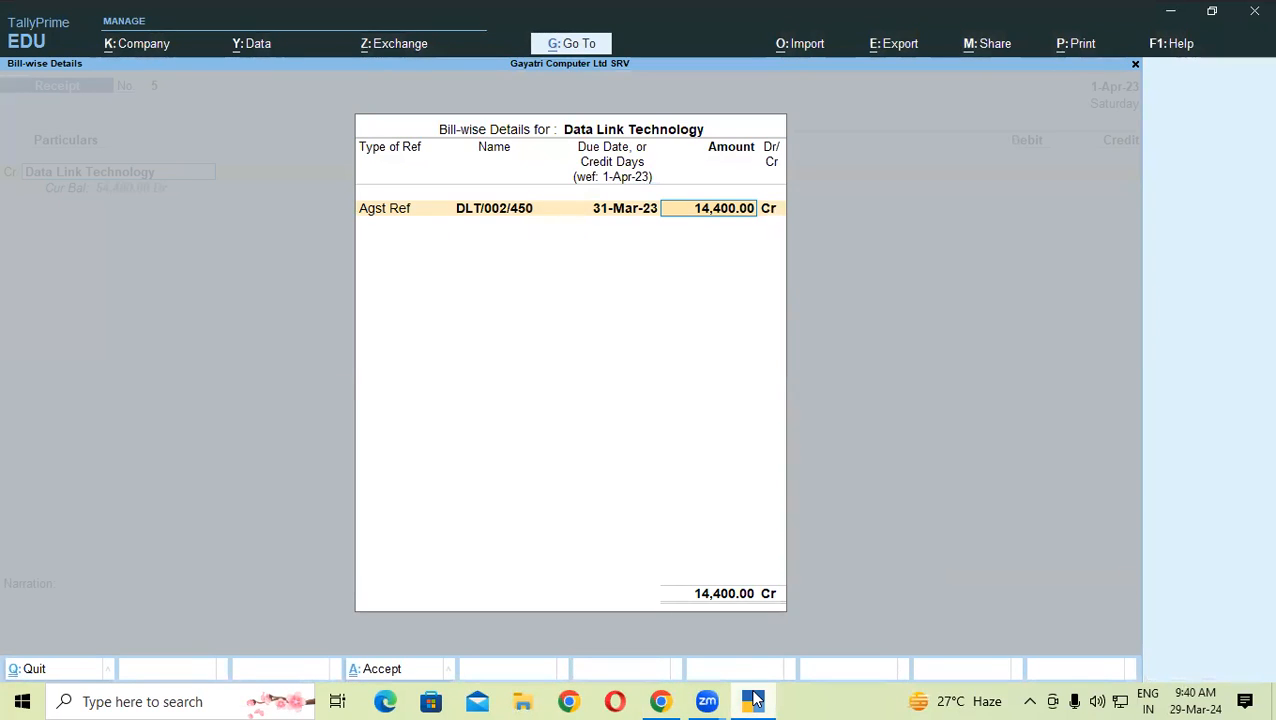
pyautogui.press('Return')
pyautogui.press('Return')
pyautogui.press('Return')
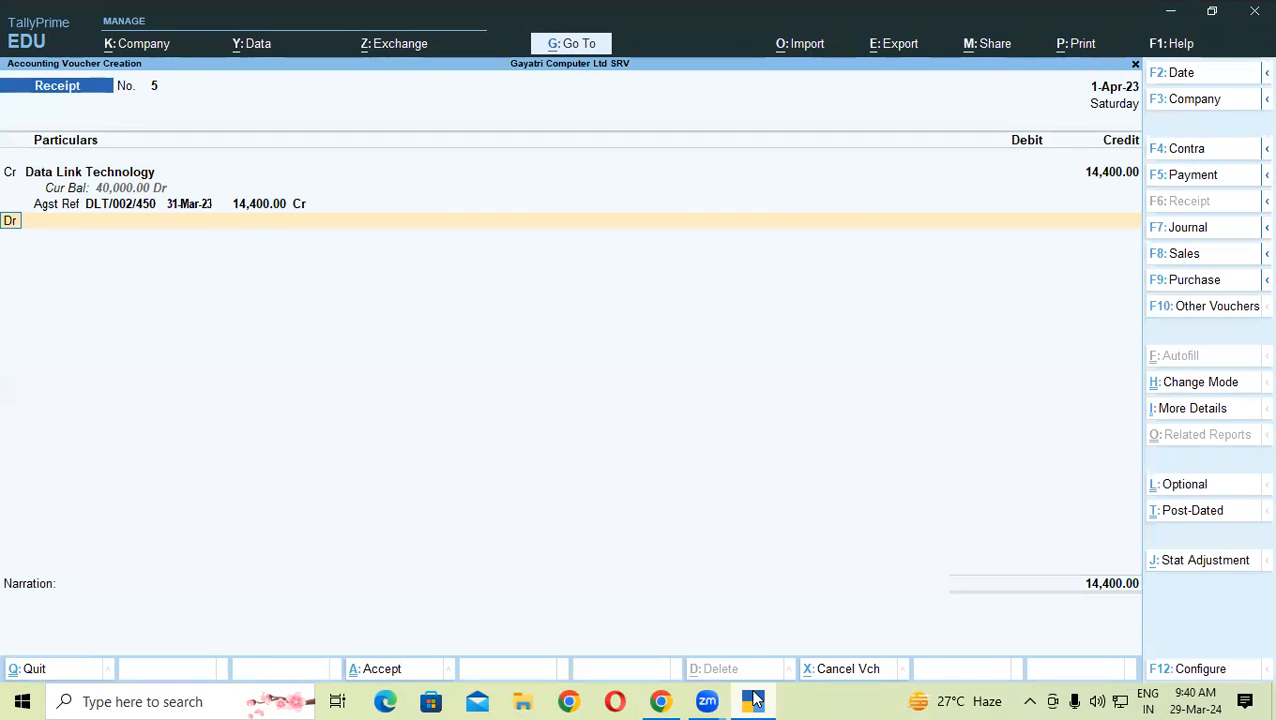
# - Add a debit line to the Current A/c at SBI ledger for 14,000
pyautogui.press('Return')
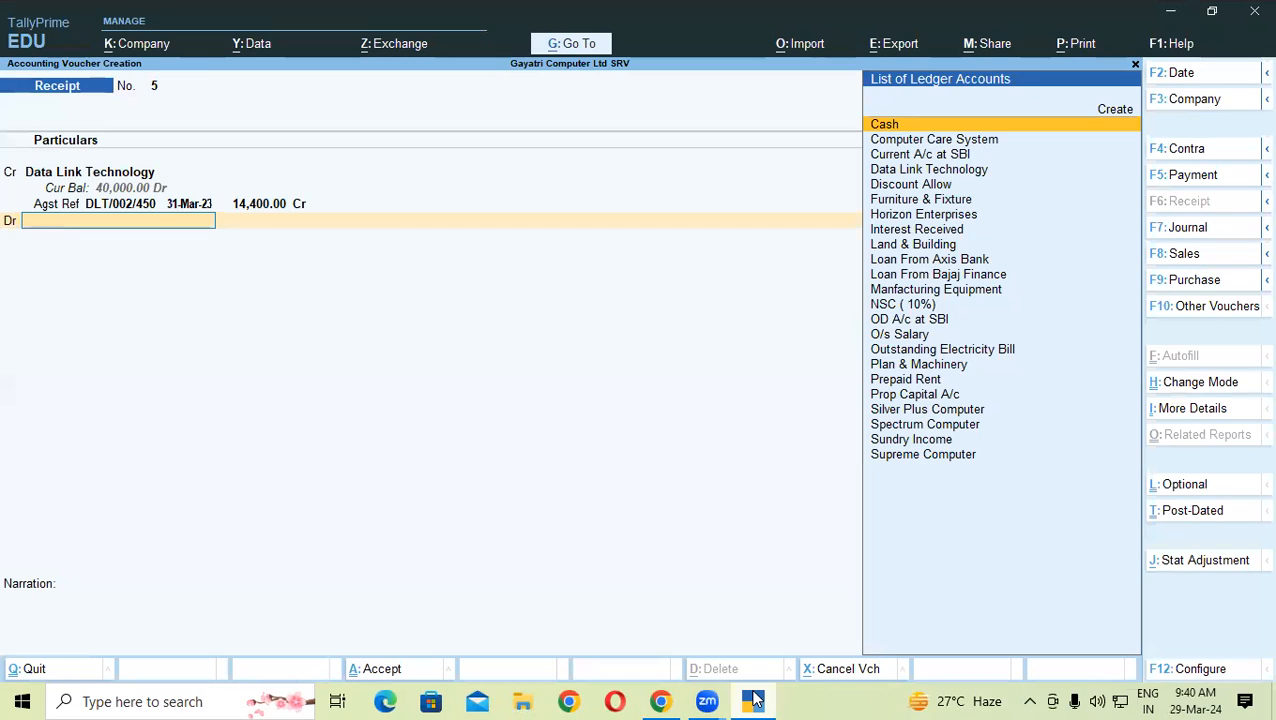
pyautogui.write('S')
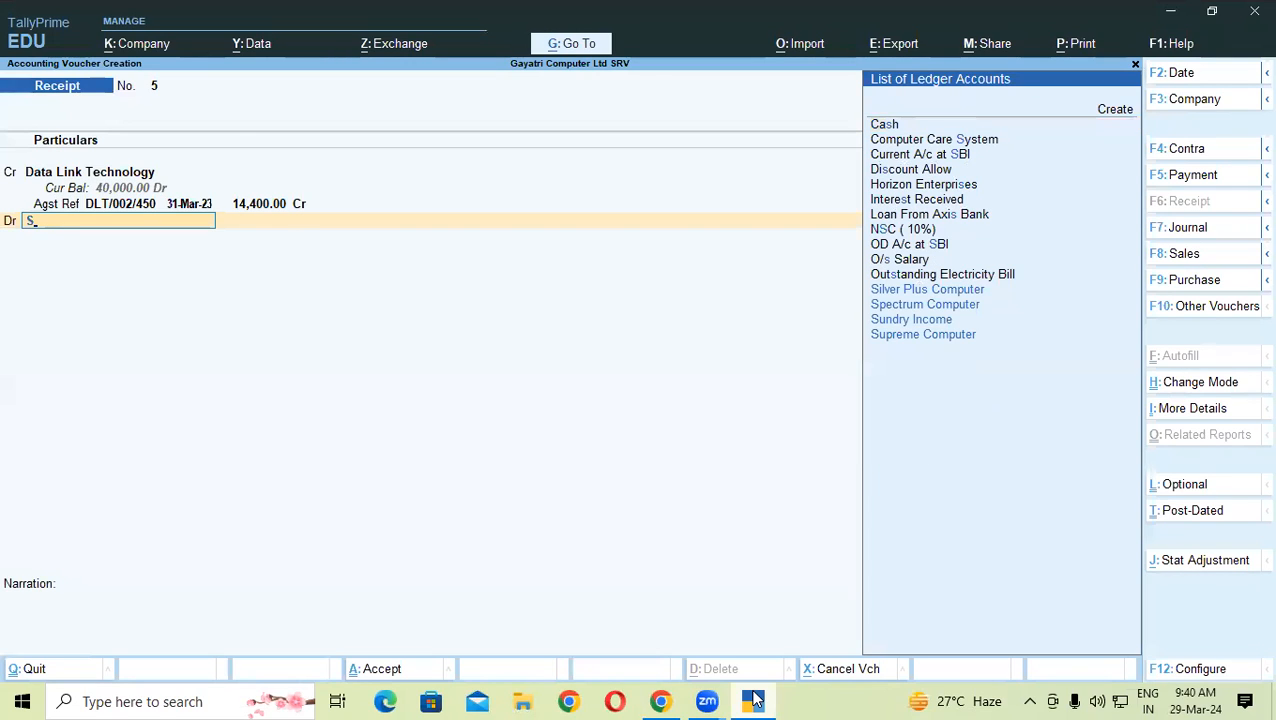
pyautogui.press('Up')
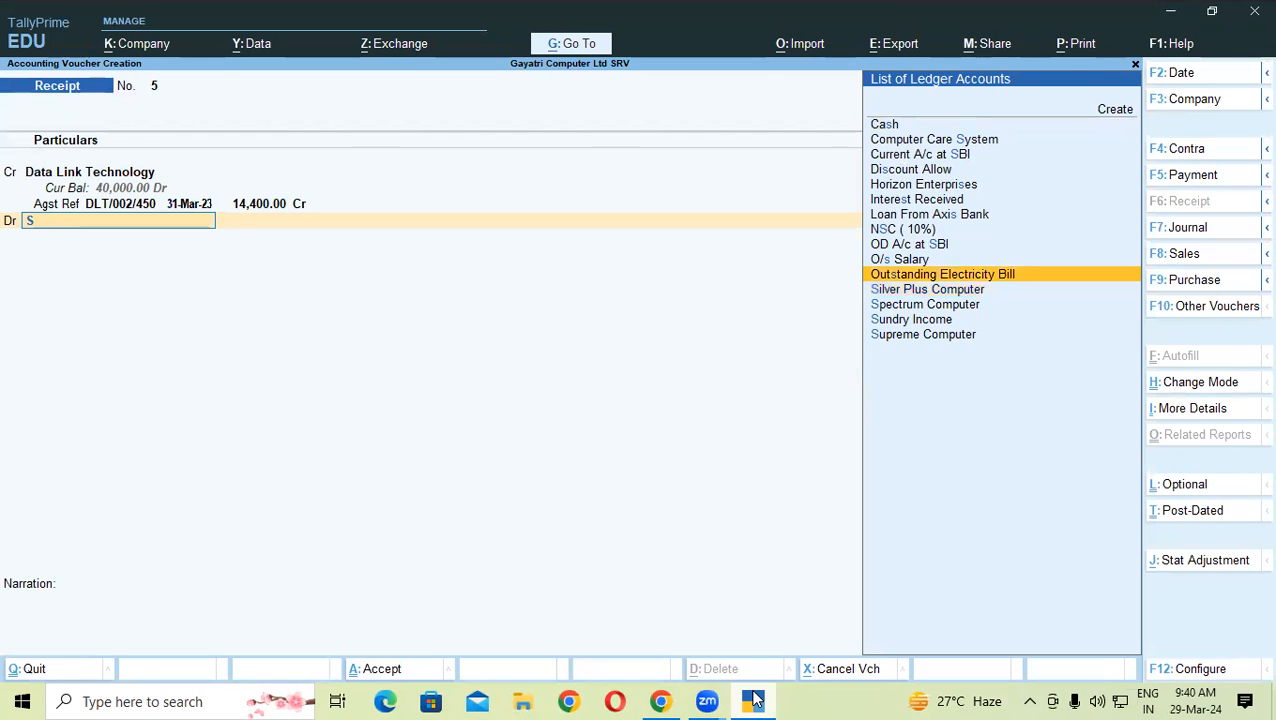
pyautogui.press('Up')
pyautogui.press('Up')
pyautogui.press('Up')
pyautogui.press('Up')
pyautogui.press('Up')
pyautogui.press('Up')
pyautogui.press('Up')
pyautogui.press('Up')
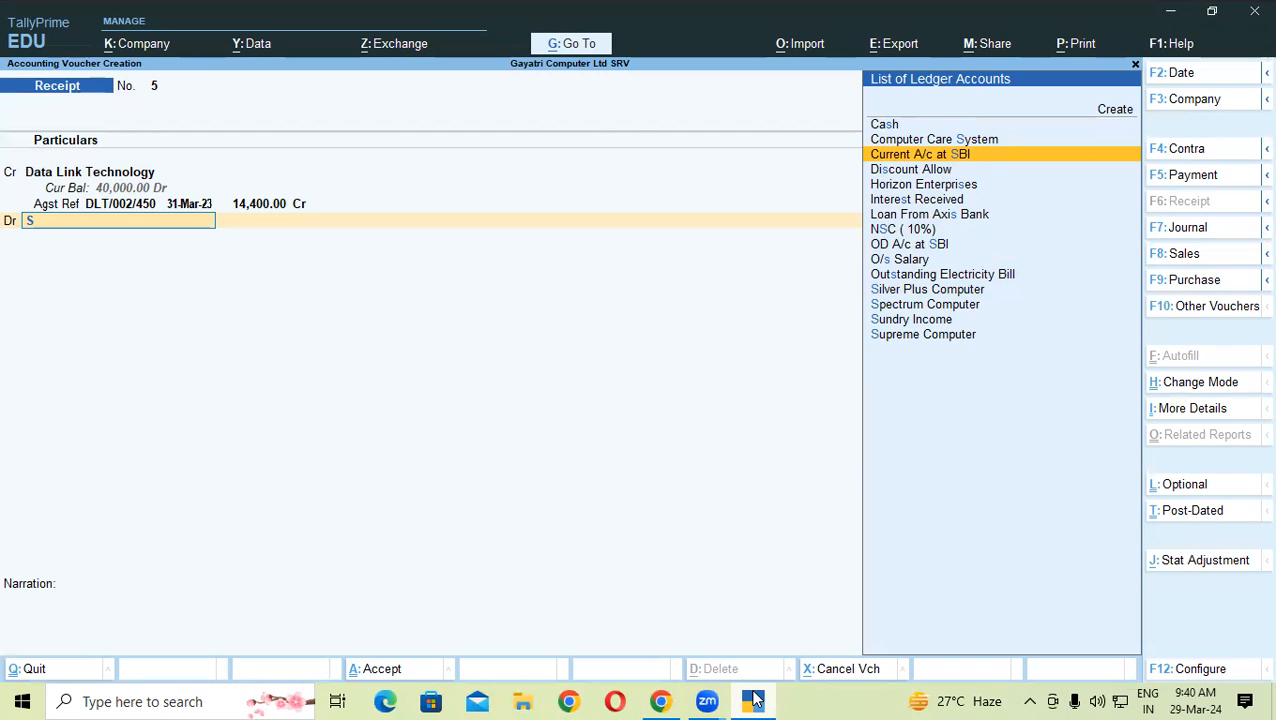
pyautogui.press('Return')
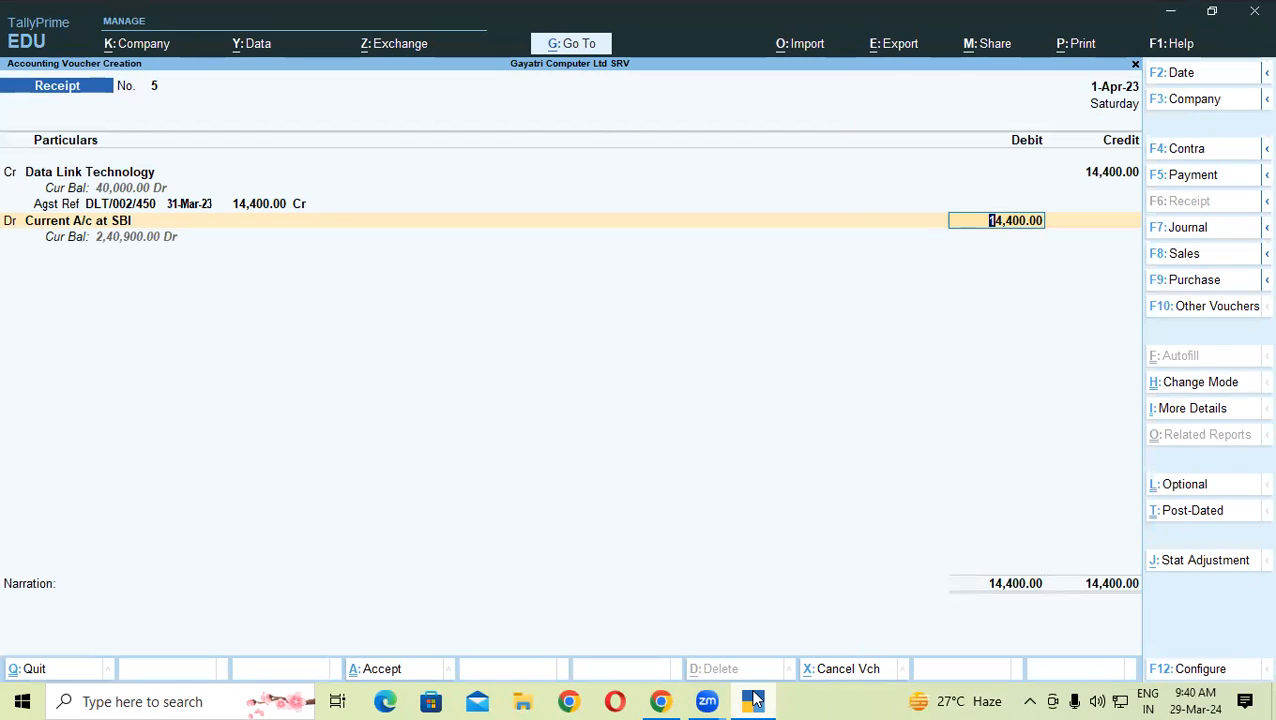
pyautogui.press('BackSpace')
pyautogui.write('14000')
pyautogui.press('Return')
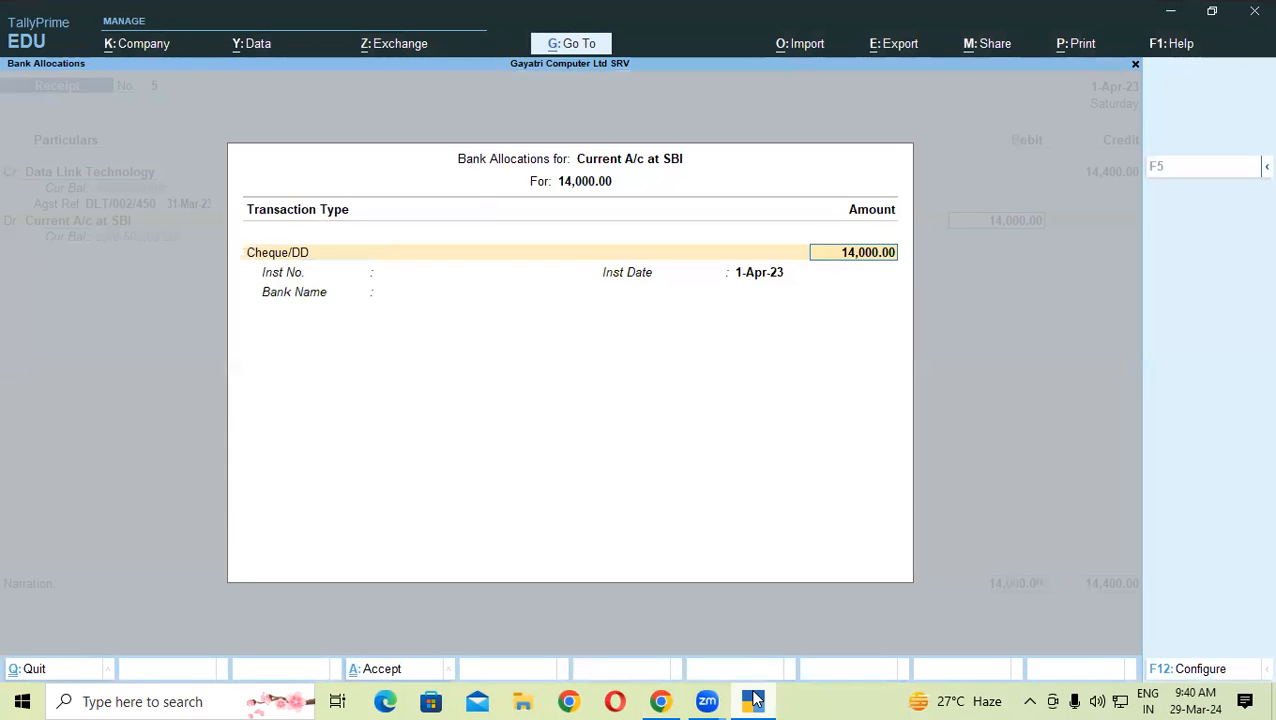
# - Fill in the Cheque/DD bank allocation with instrument number 14580, date 1-Apr-23 and HDFC as the specified bank name
pyautogui.press('Return')
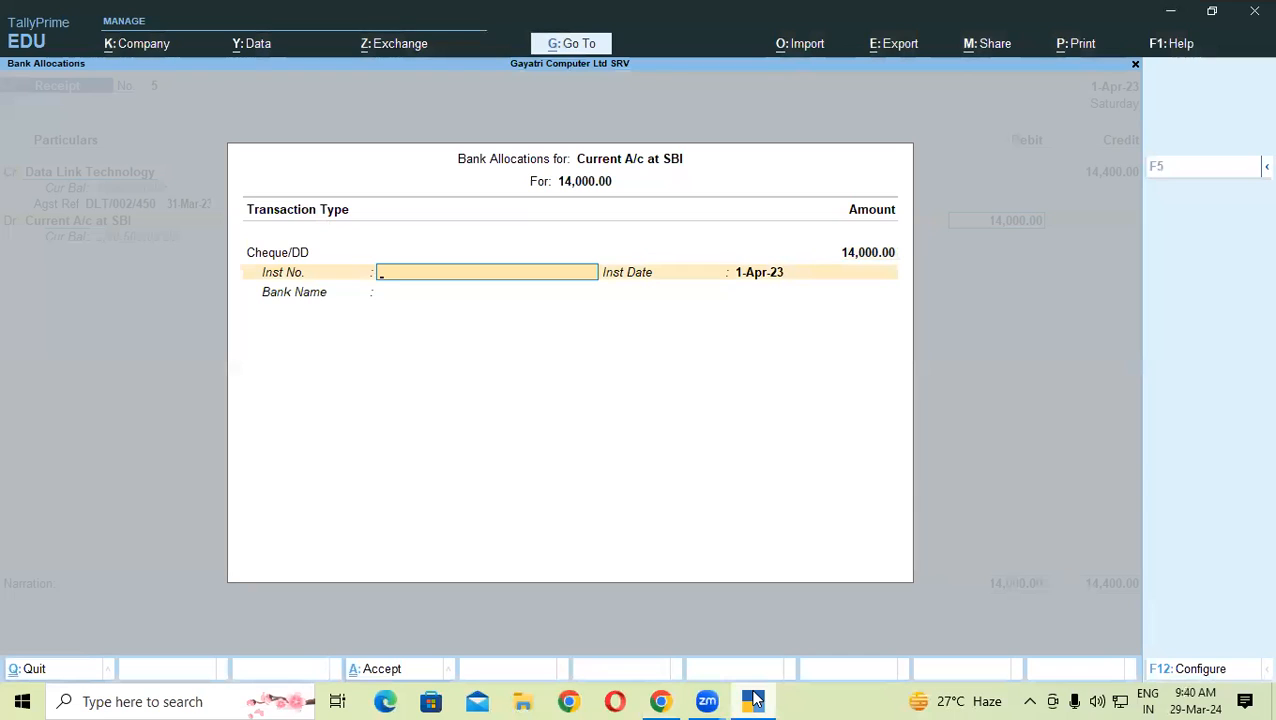
pyautogui.write('14580')
pyautogui.press('Return')
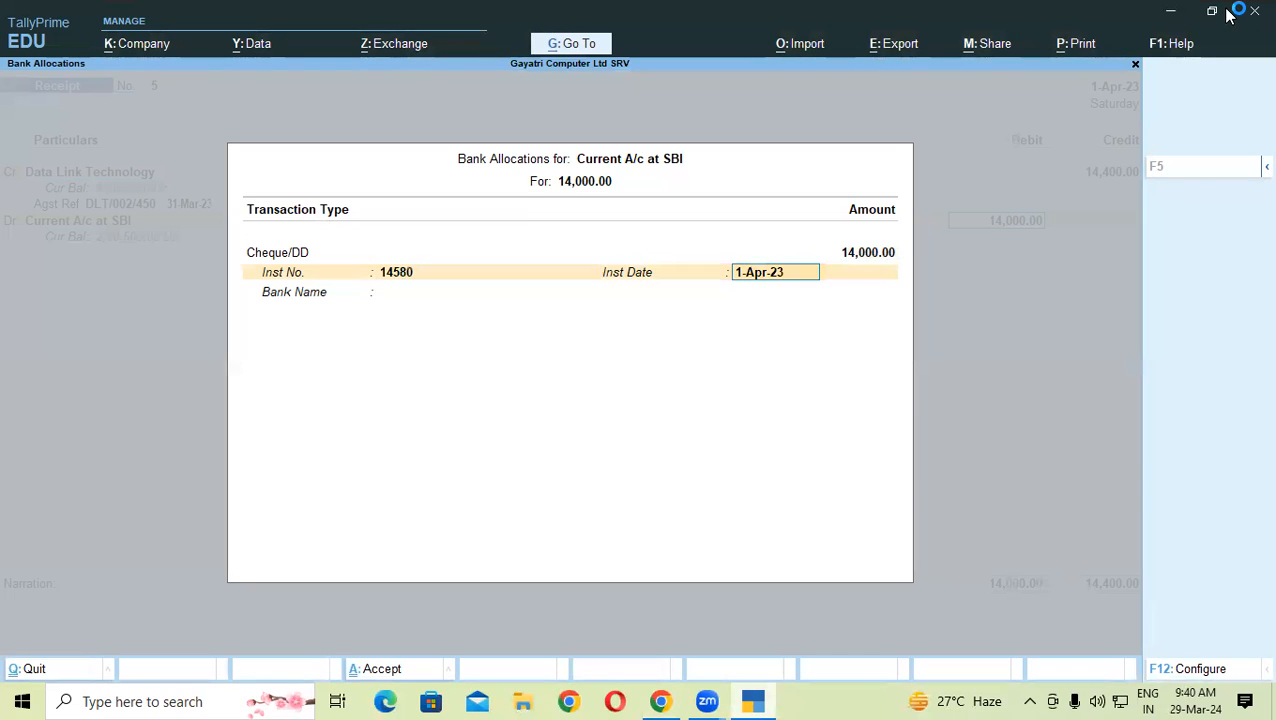
pyautogui.press('Return')
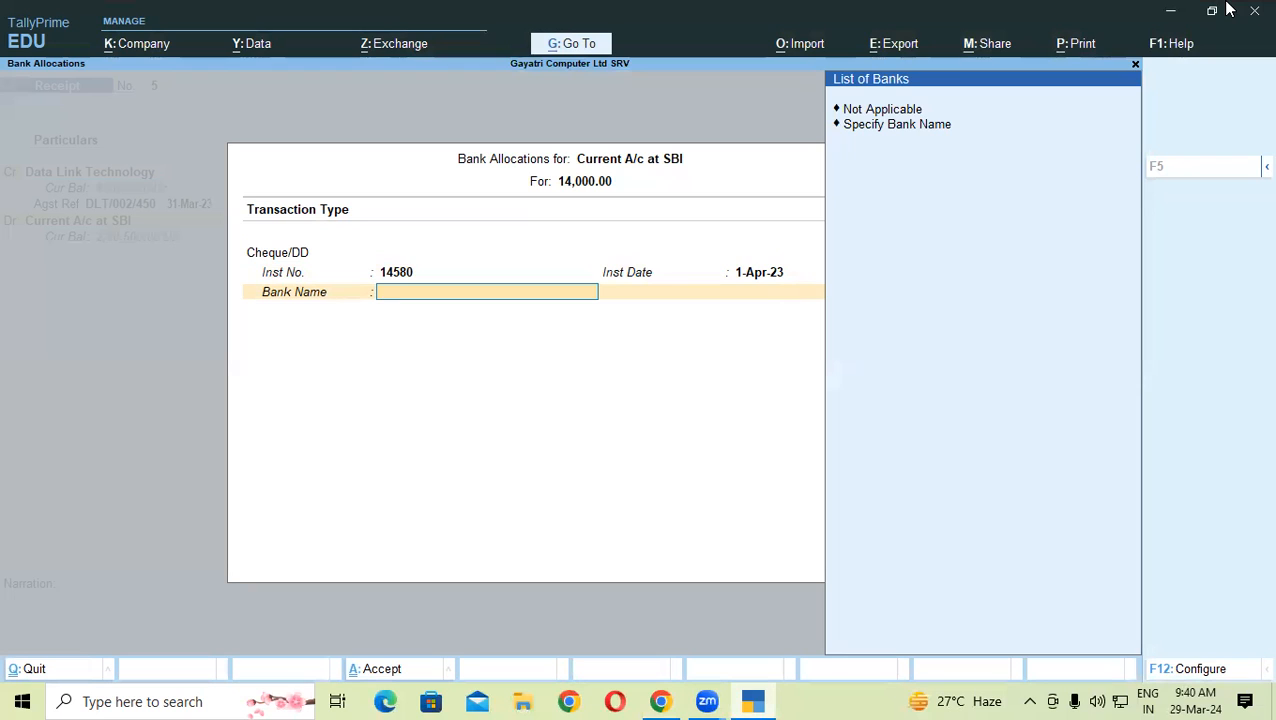
pyautogui.press('Down')
pyautogui.press('Down')
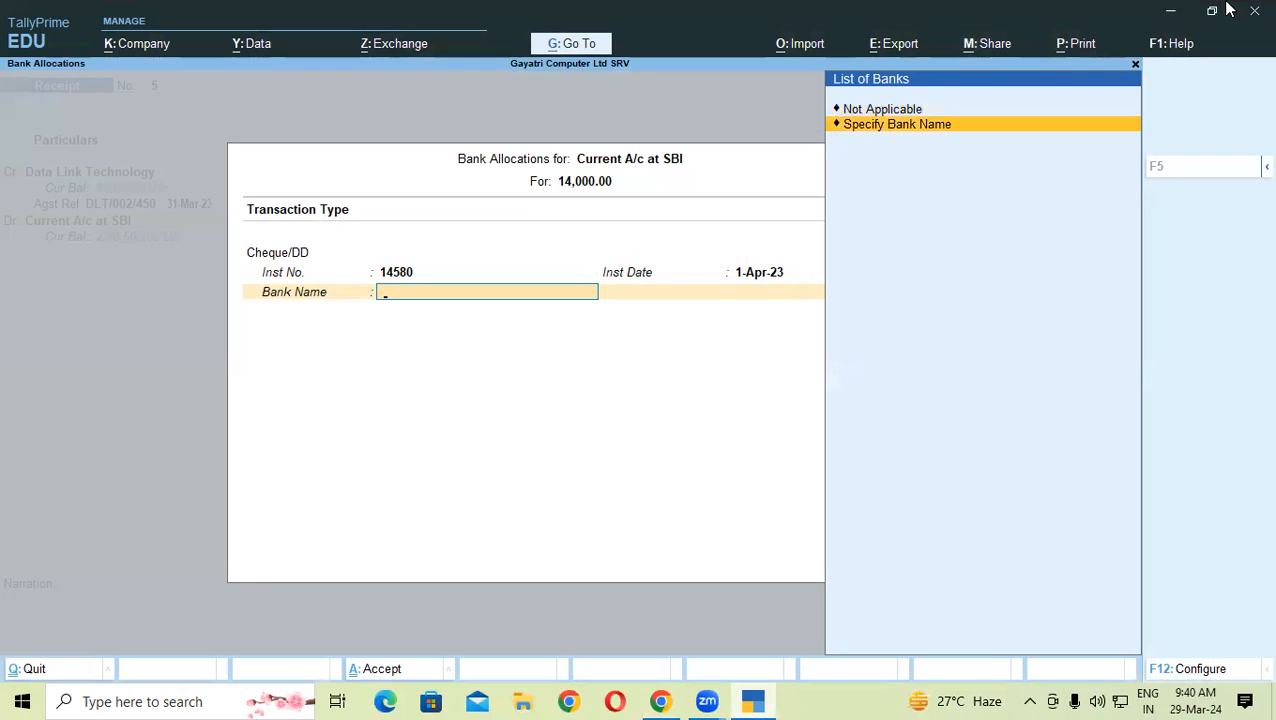
pyautogui.press('Return')
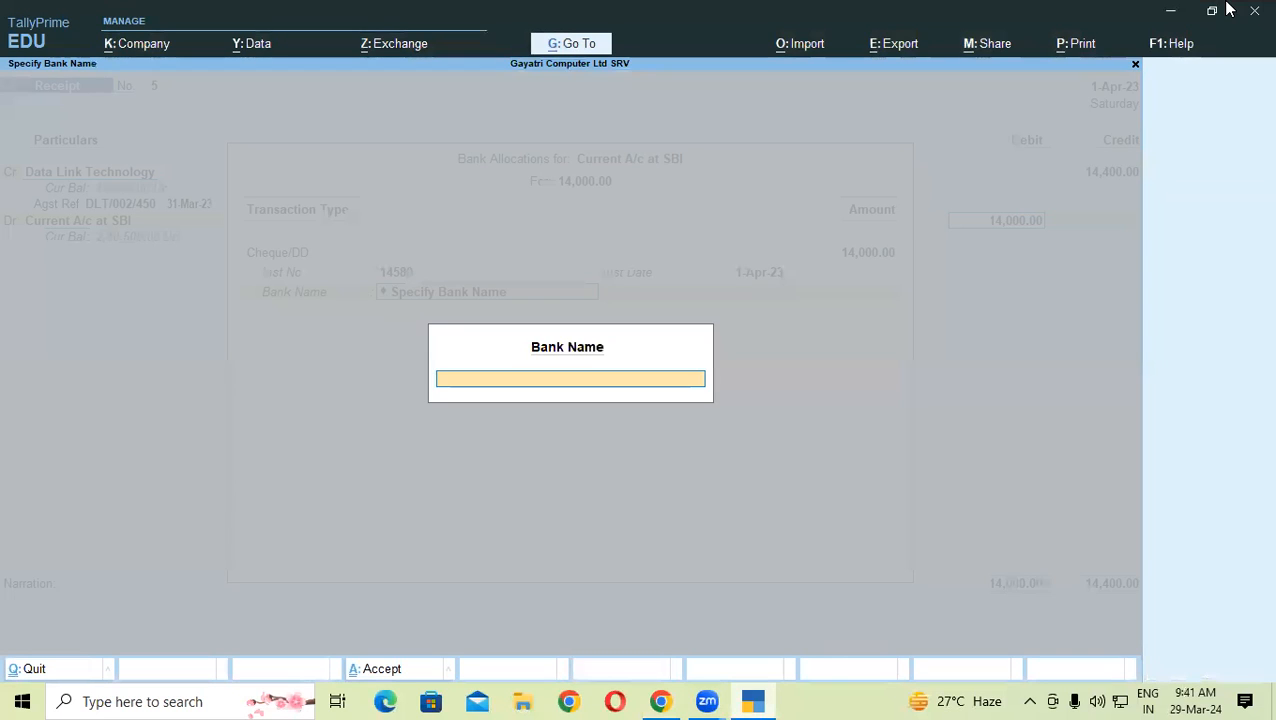
pyautogui.write('HDFC')
pyautogui.press('Return')
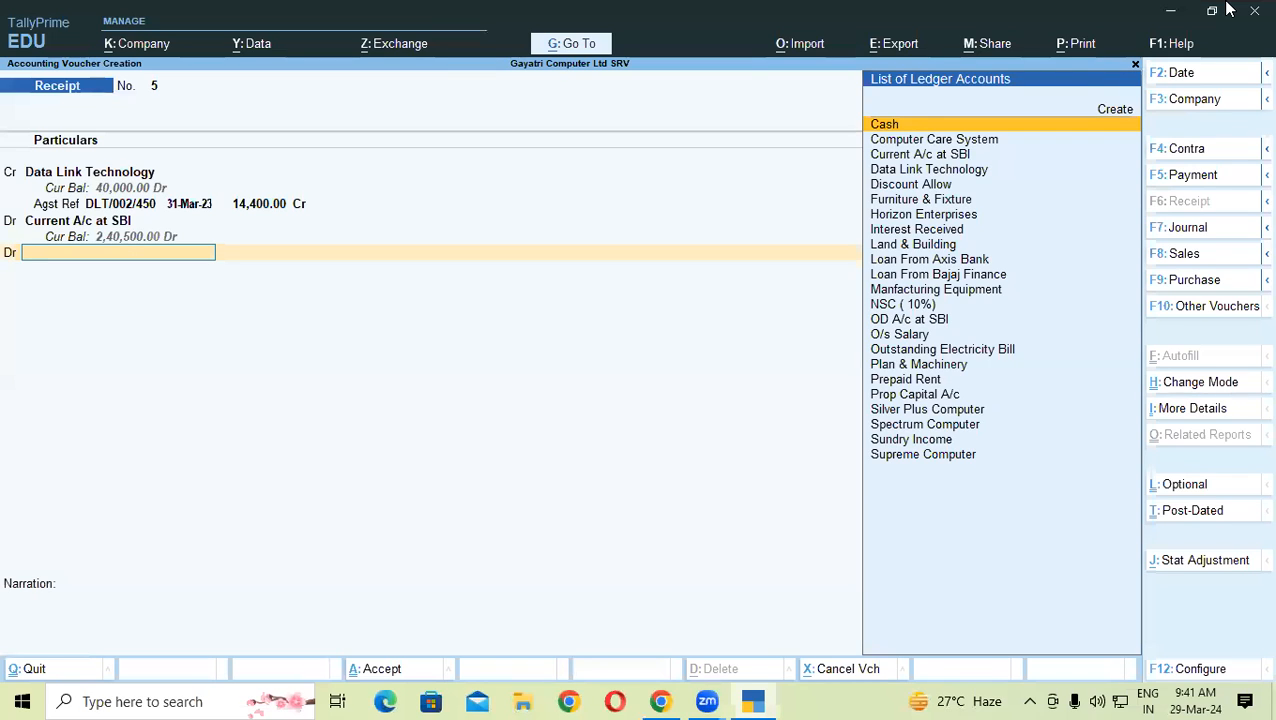
# - Debit Discount Allow for the remaining 400.00 and save the Data Link Technology receipt without a narration
pyautogui.write('Di')
pyautogui.press('Return')
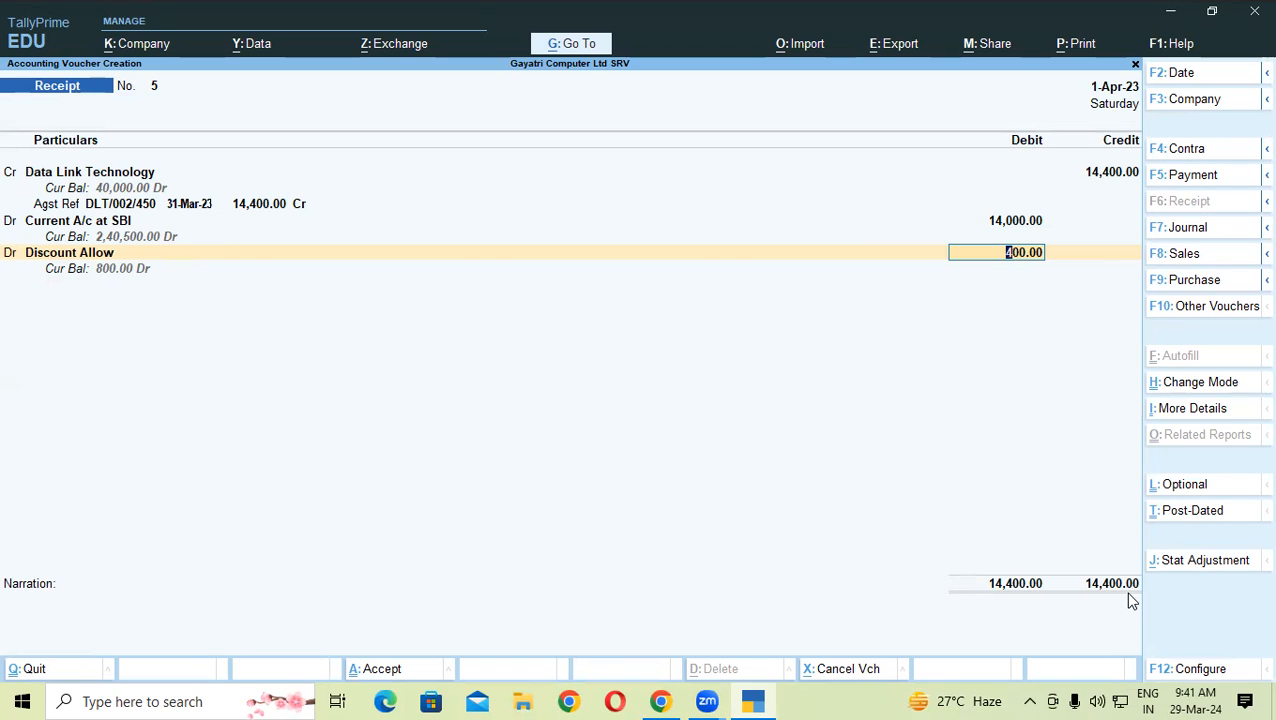
pyautogui.press('Return')
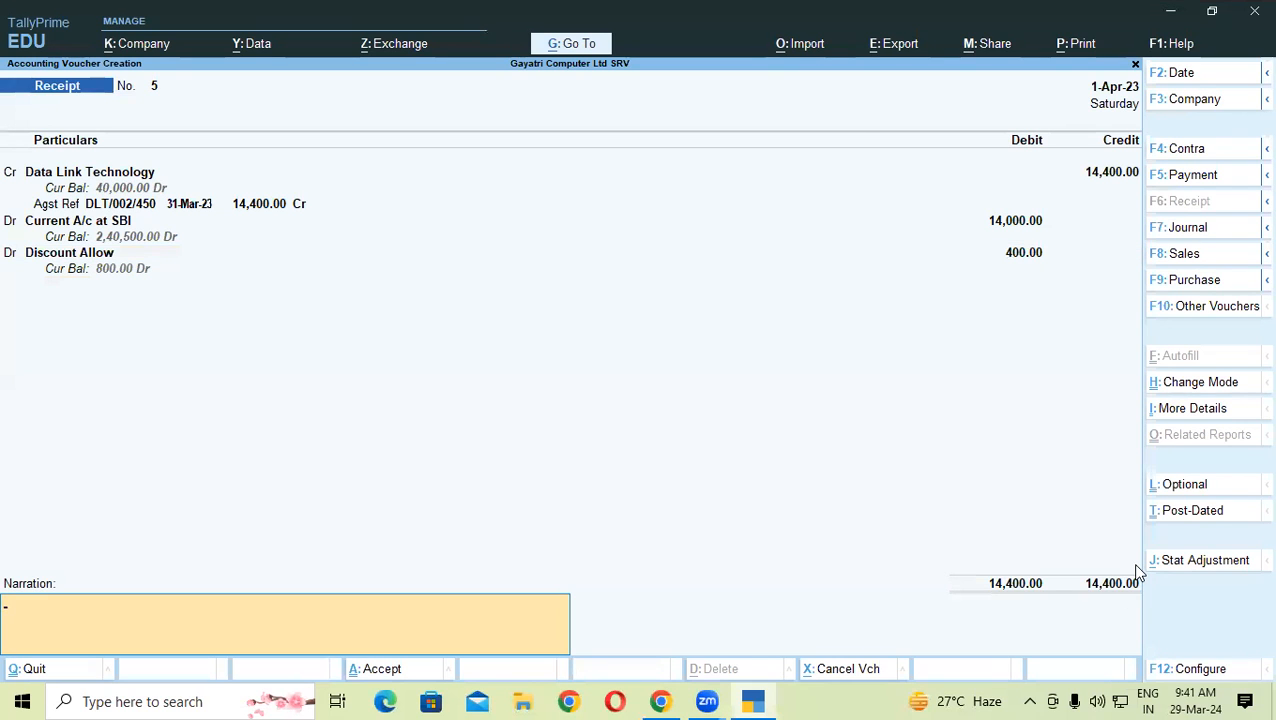
pyautogui.press('Return')
pyautogui.press('Return')
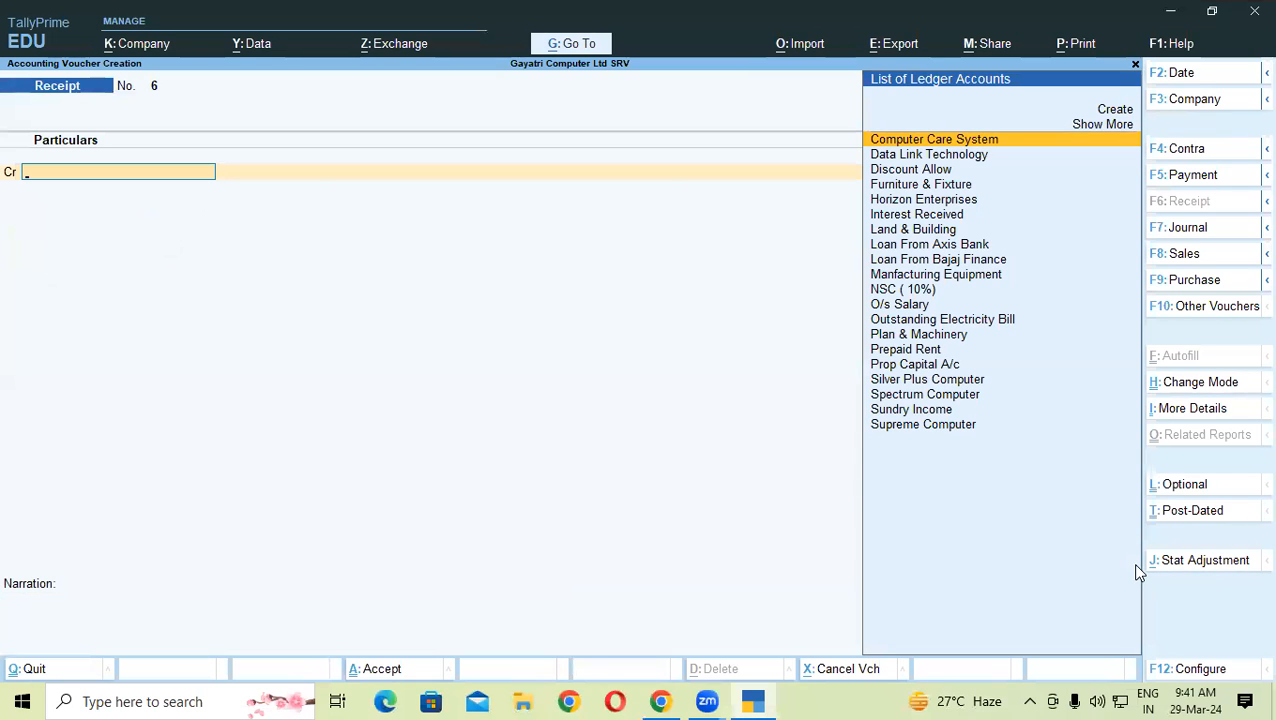
# - Check transaction 6 in the Chrome exercise document and credit Spectrum Computer for 12,000.00 as Agst Ref to bill SC/001/191
pyautogui.click(660, 701)
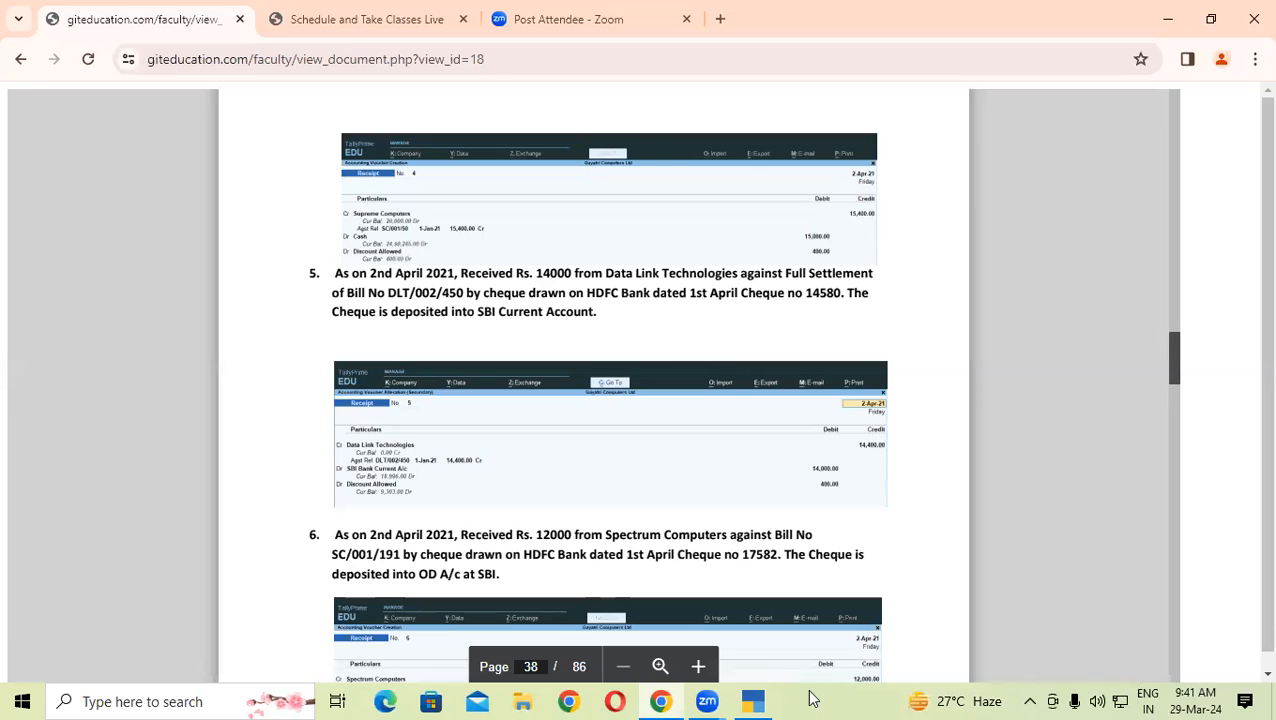
pyautogui.click(762, 700)
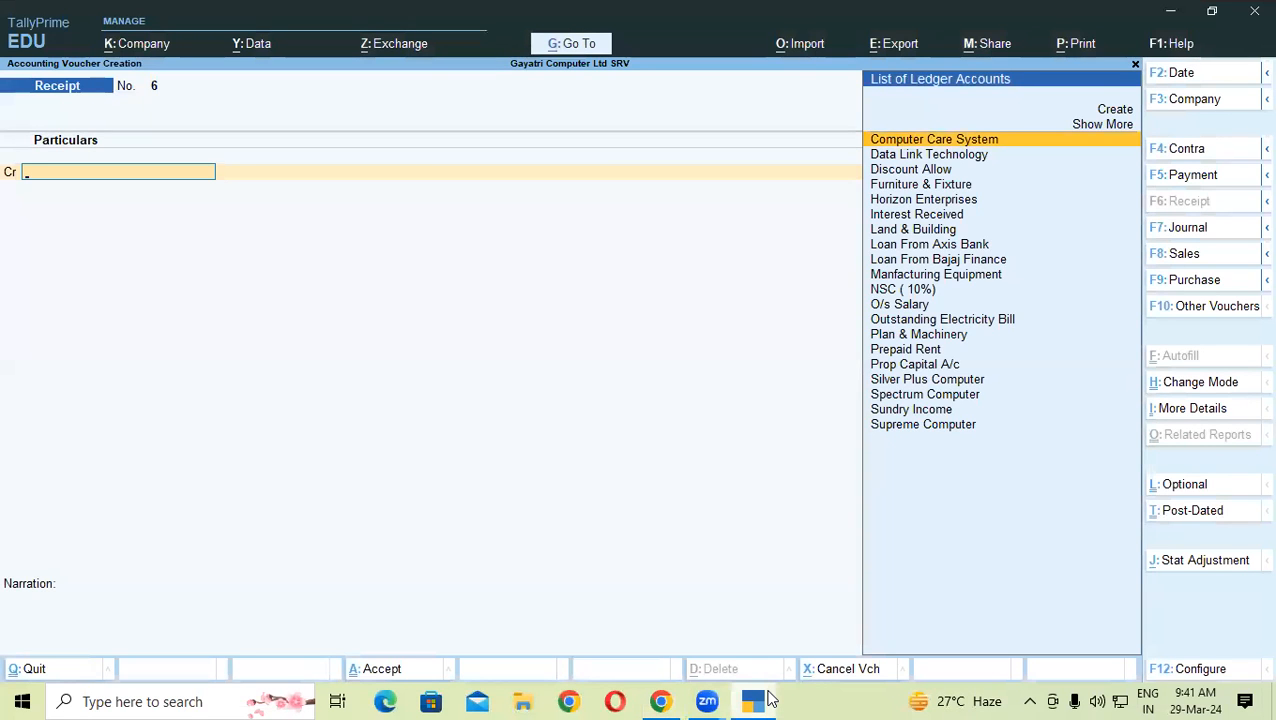
pyautogui.write('Spe')
pyautogui.press('Return')
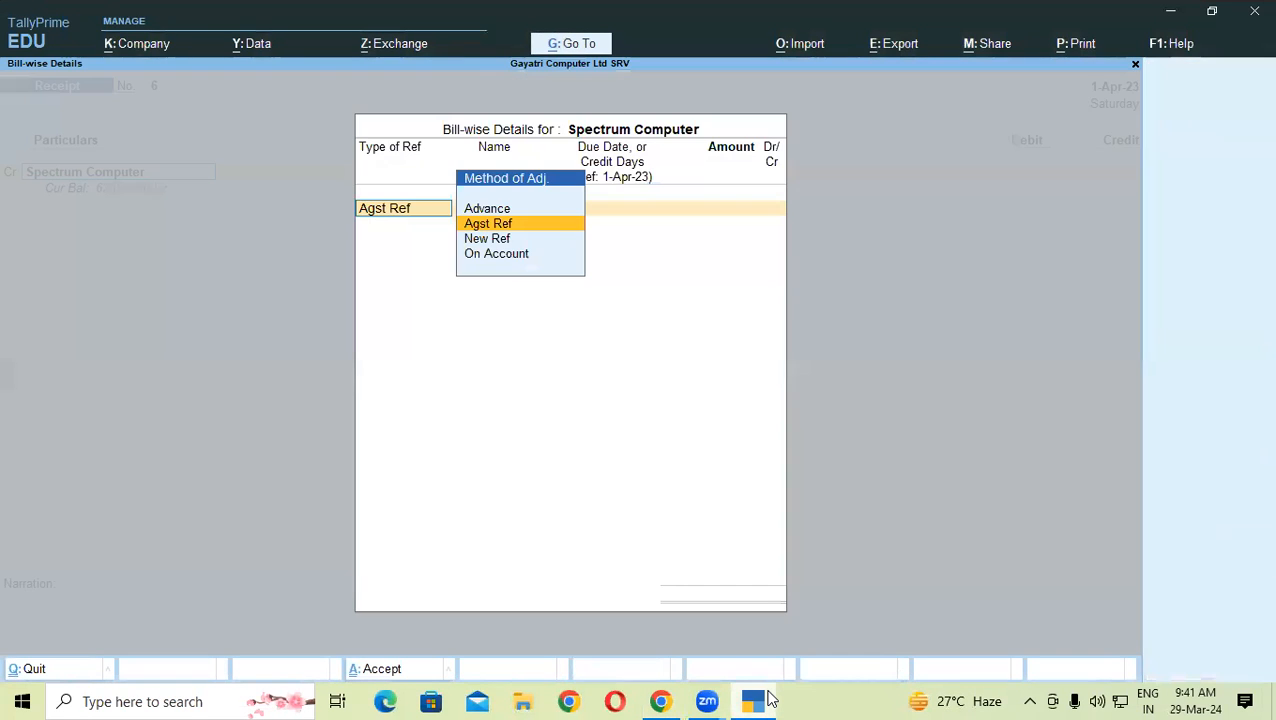
pyautogui.press('Return')
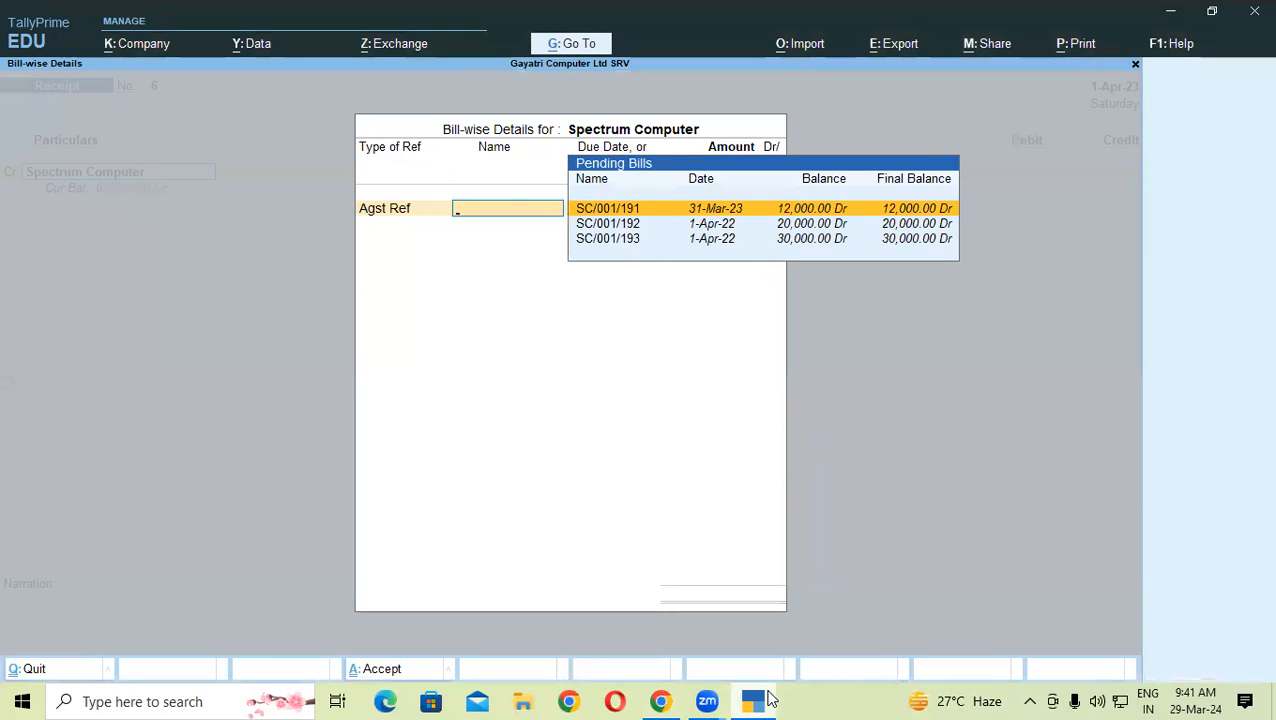
pyautogui.press('Return')
pyautogui.press('Return')
pyautogui.press('Return')
pyautogui.press('Return')
pyautogui.press('Return')
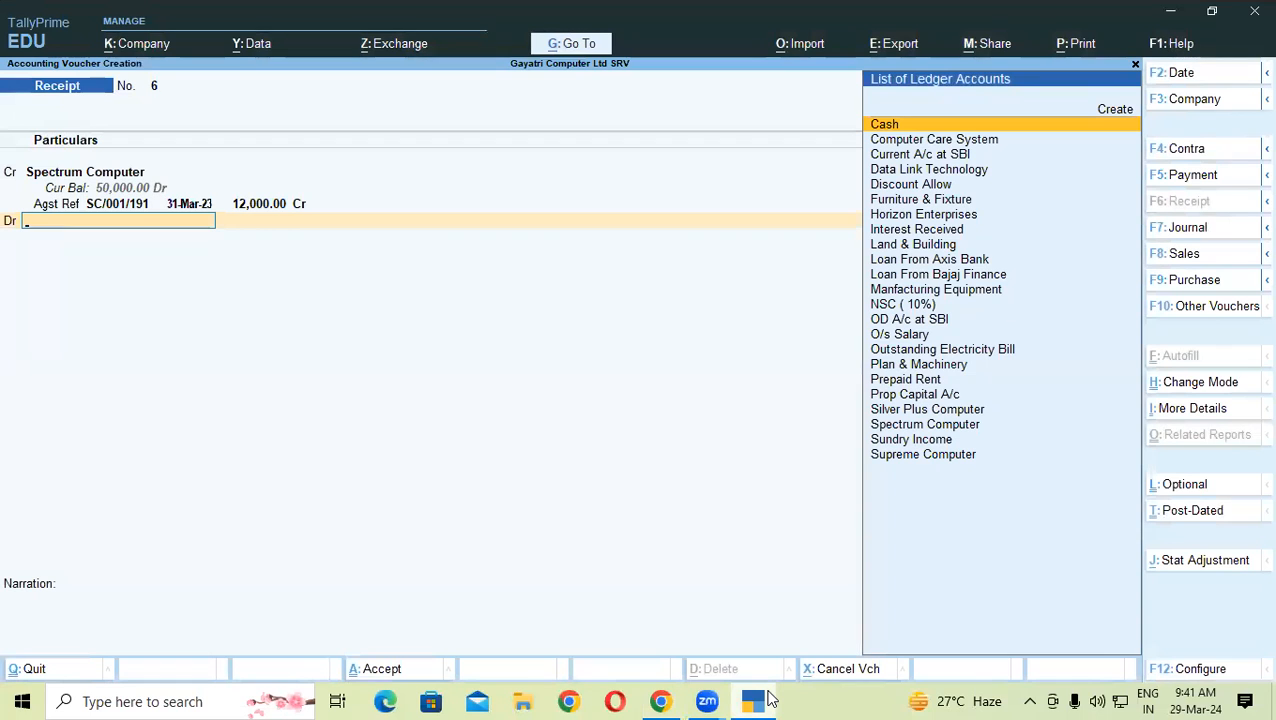
# - Check the deposit account for transaction 6 in the Chrome exercise document and debit OD A/c at SBI for 12,000.00 in TallyPrime
pyautogui.click(770, 700)
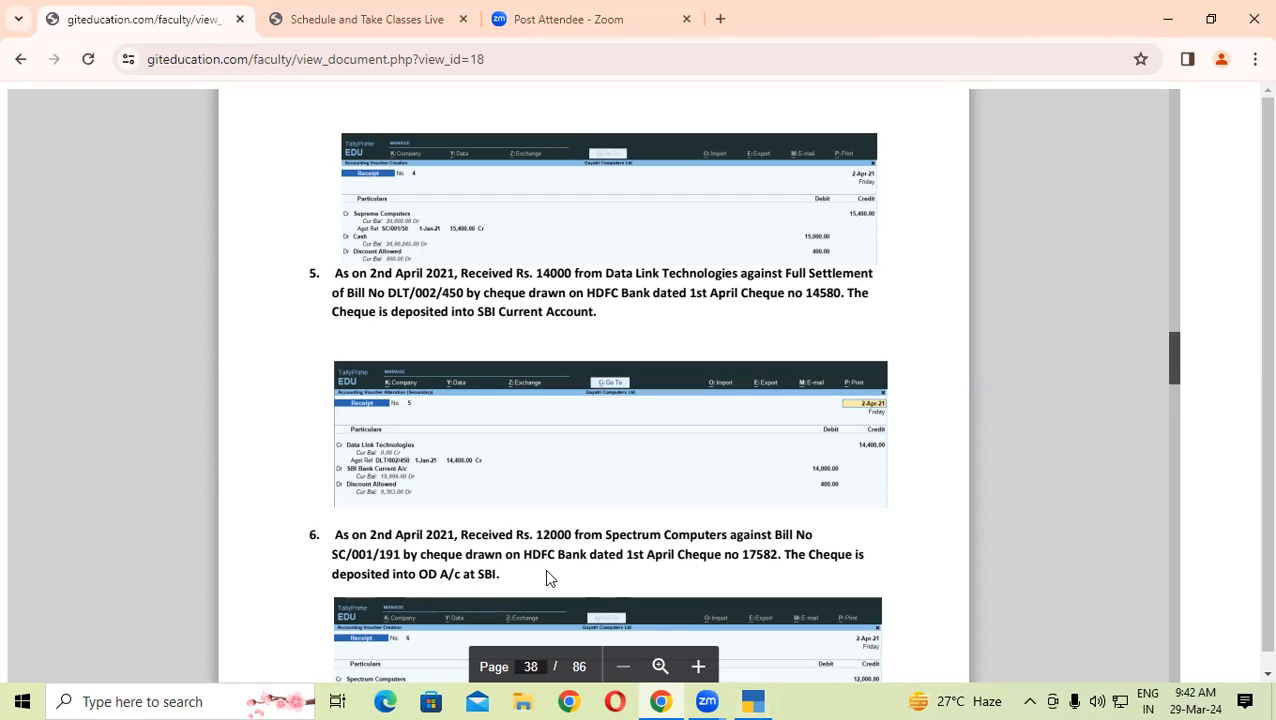
pyautogui.click(756, 700)
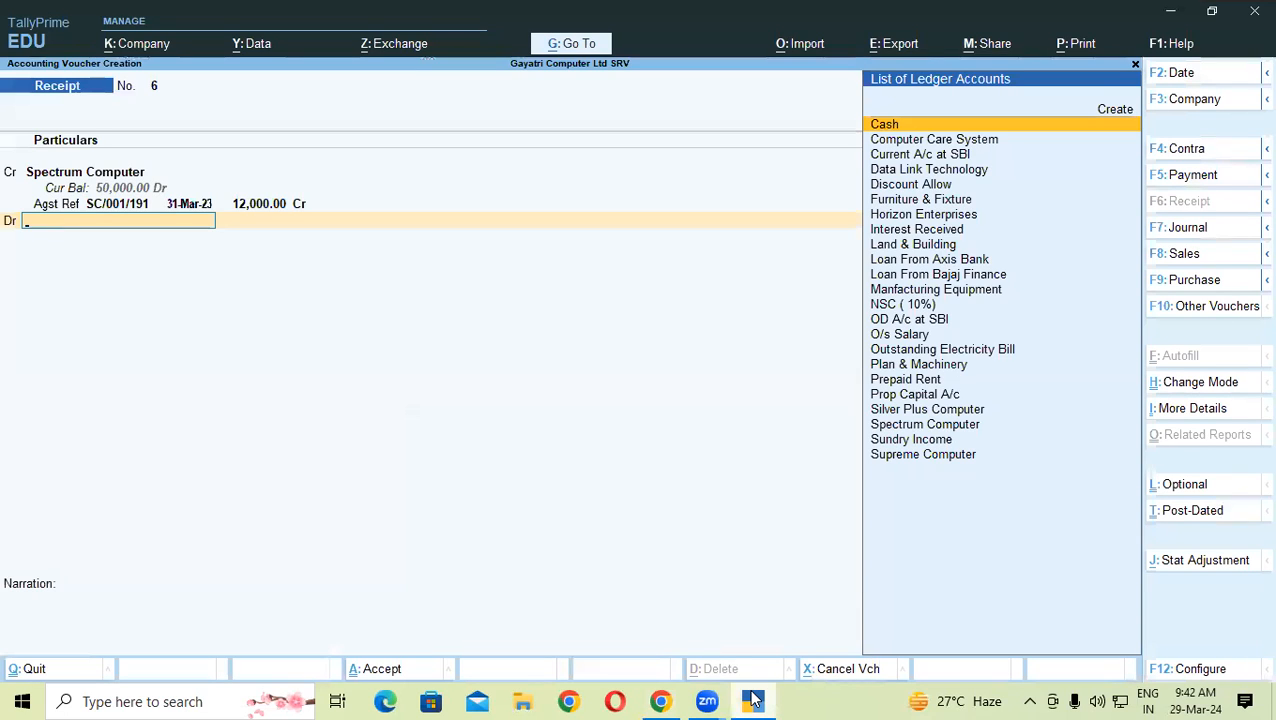
pyautogui.write('Sbi')
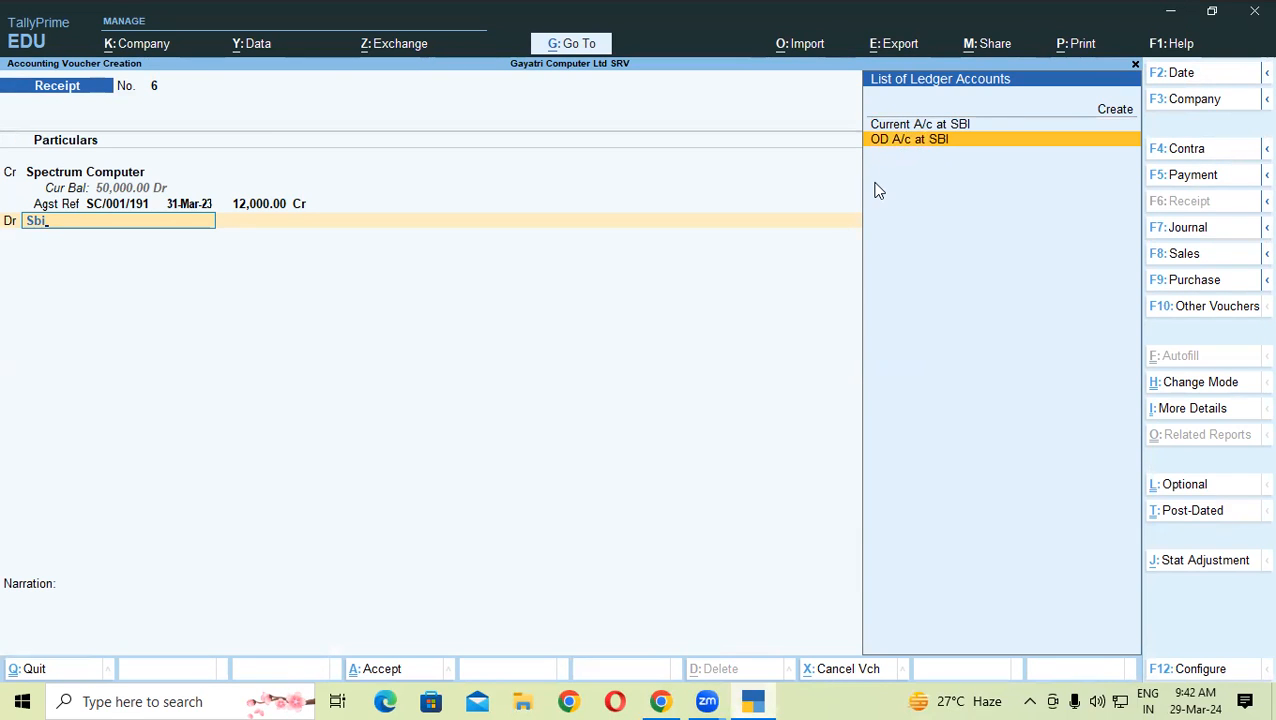
pyautogui.press('Return')
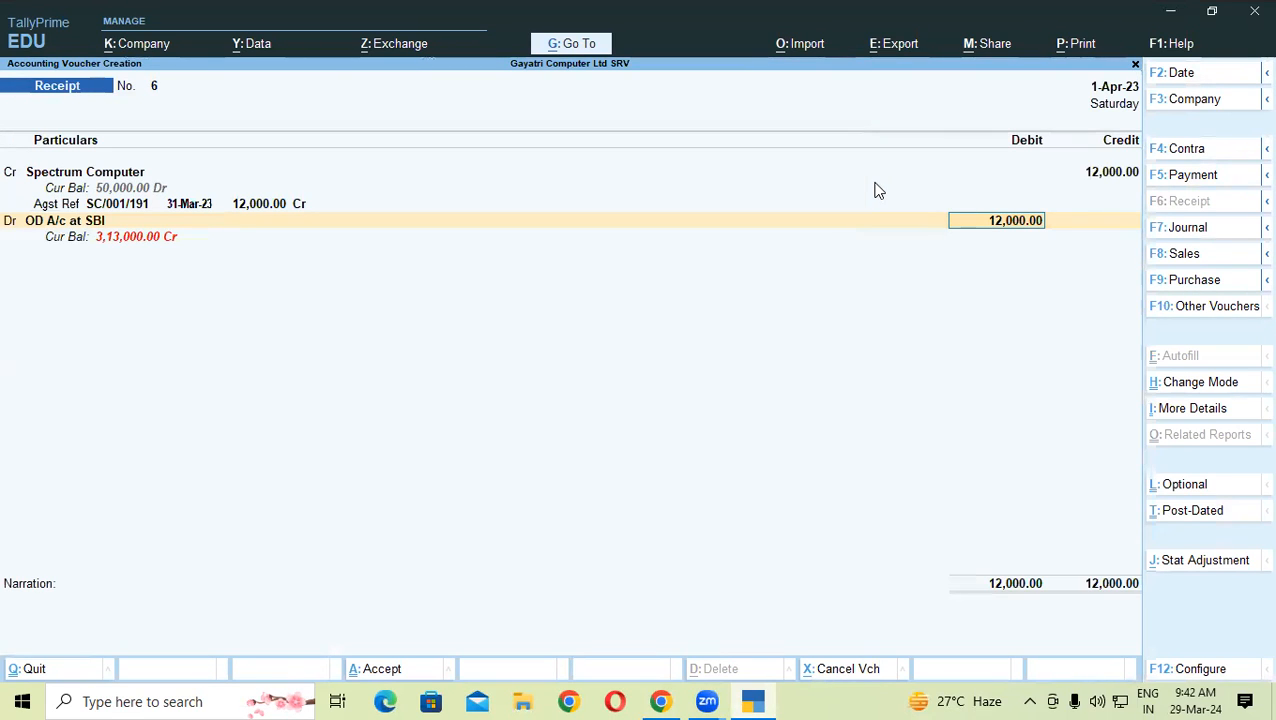
pyautogui.press('Return')
pyautogui.press('Return')
pyautogui.press('Return')
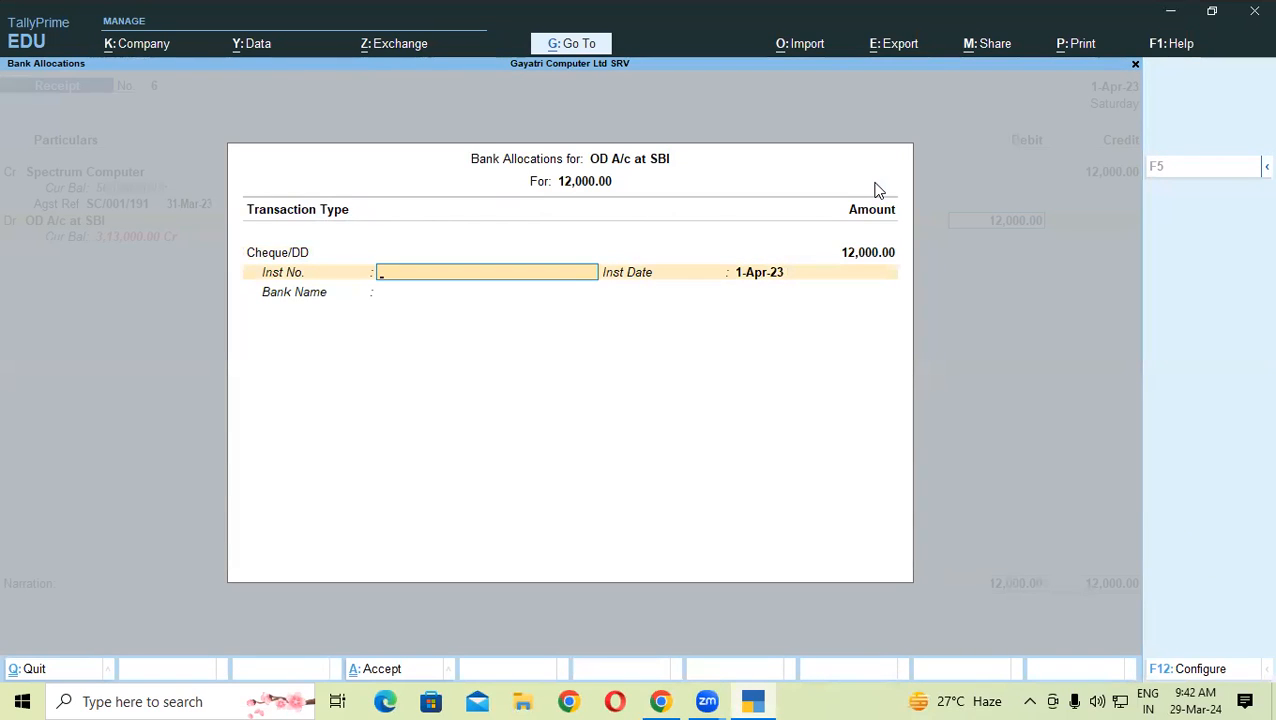
# - Fill in the Cheque/DD allocation with instrument number 17582, date 1-Apr-23 and bank name HDFC, and save the Spectrum Computer receipt without a narration
pyautogui.write('7582')
pyautogui.press('Return')
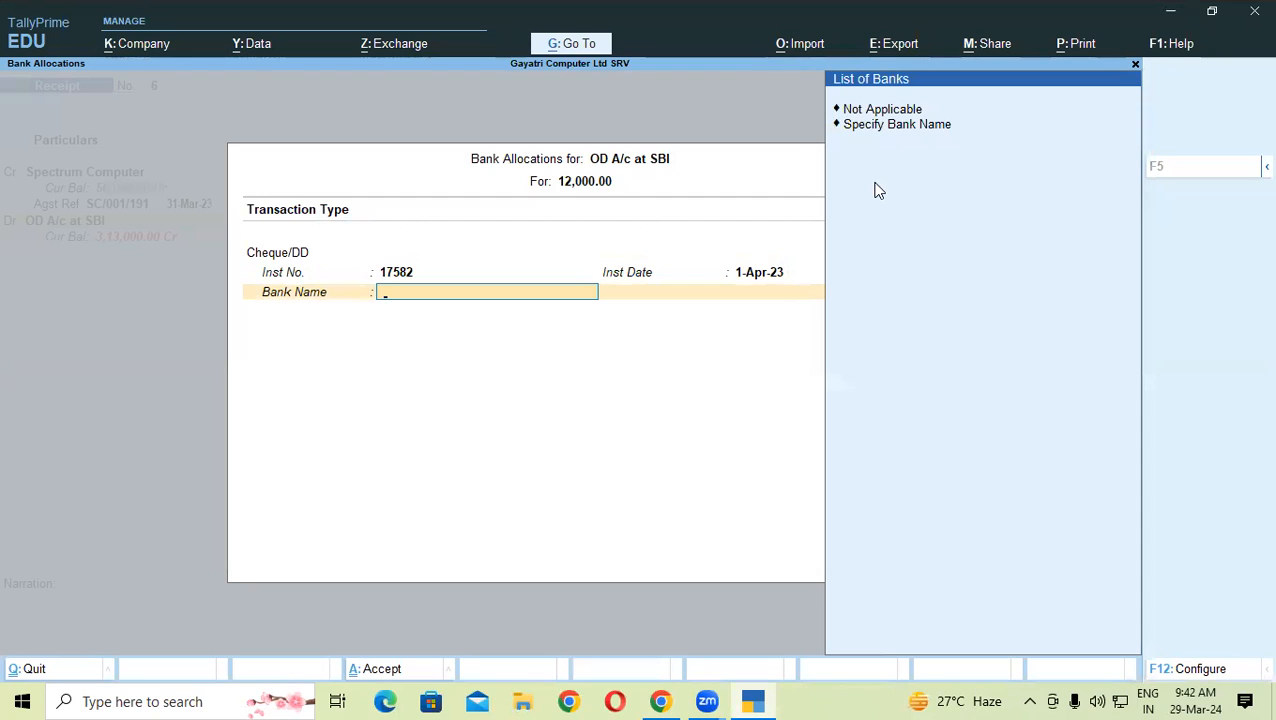
pyautogui.press('Down')
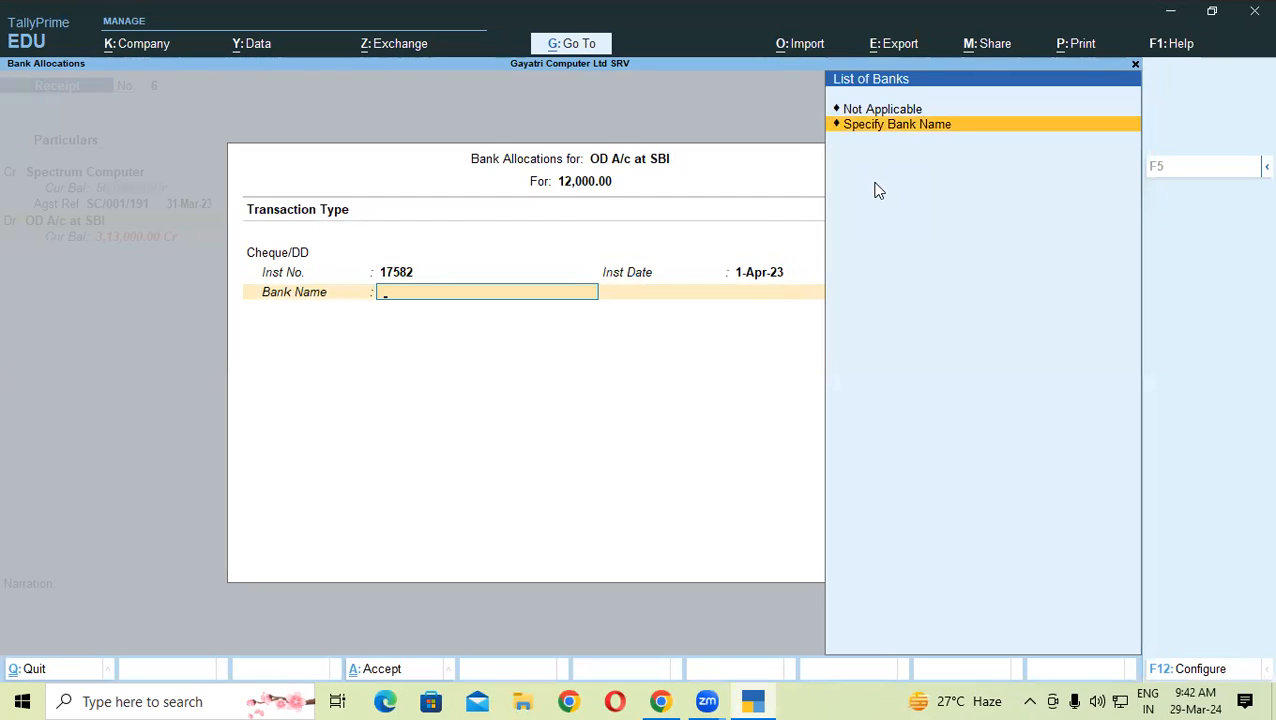
pyautogui.press('Return')
pyautogui.write('H')
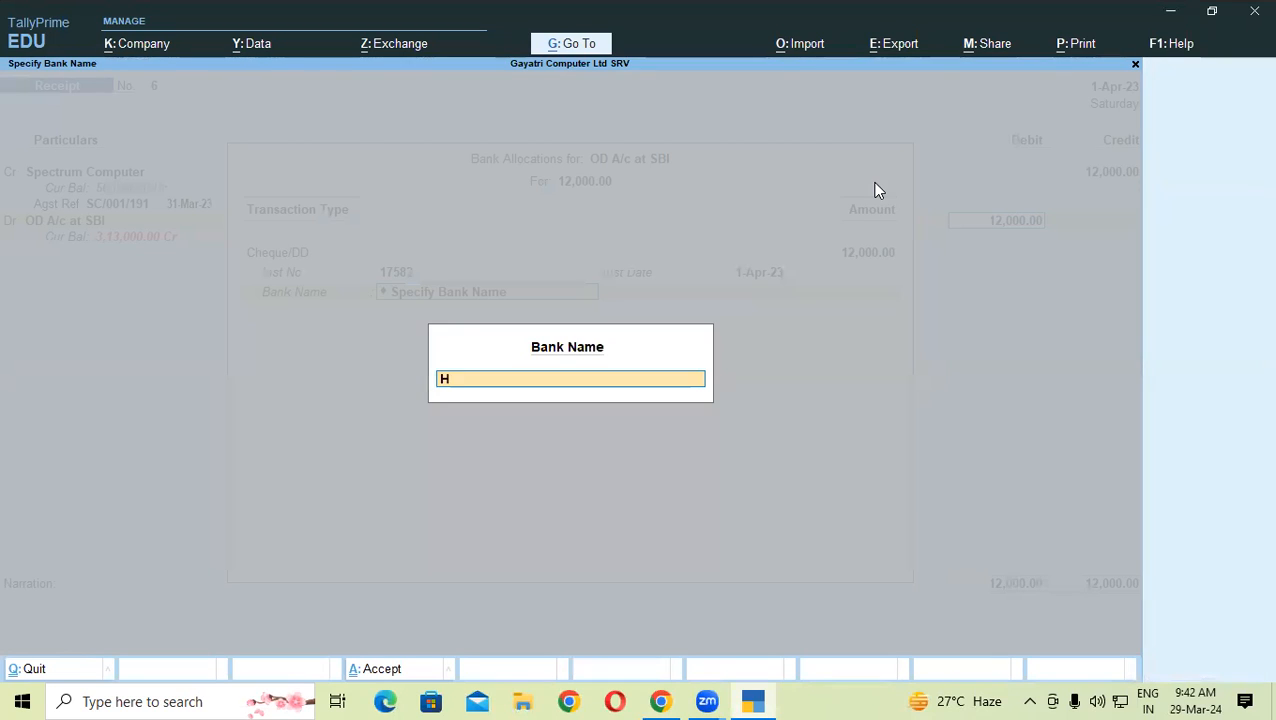
pyautogui.write('DFC')
pyautogui.press('Return')
pyautogui.press('Return')
pyautogui.press('Return')
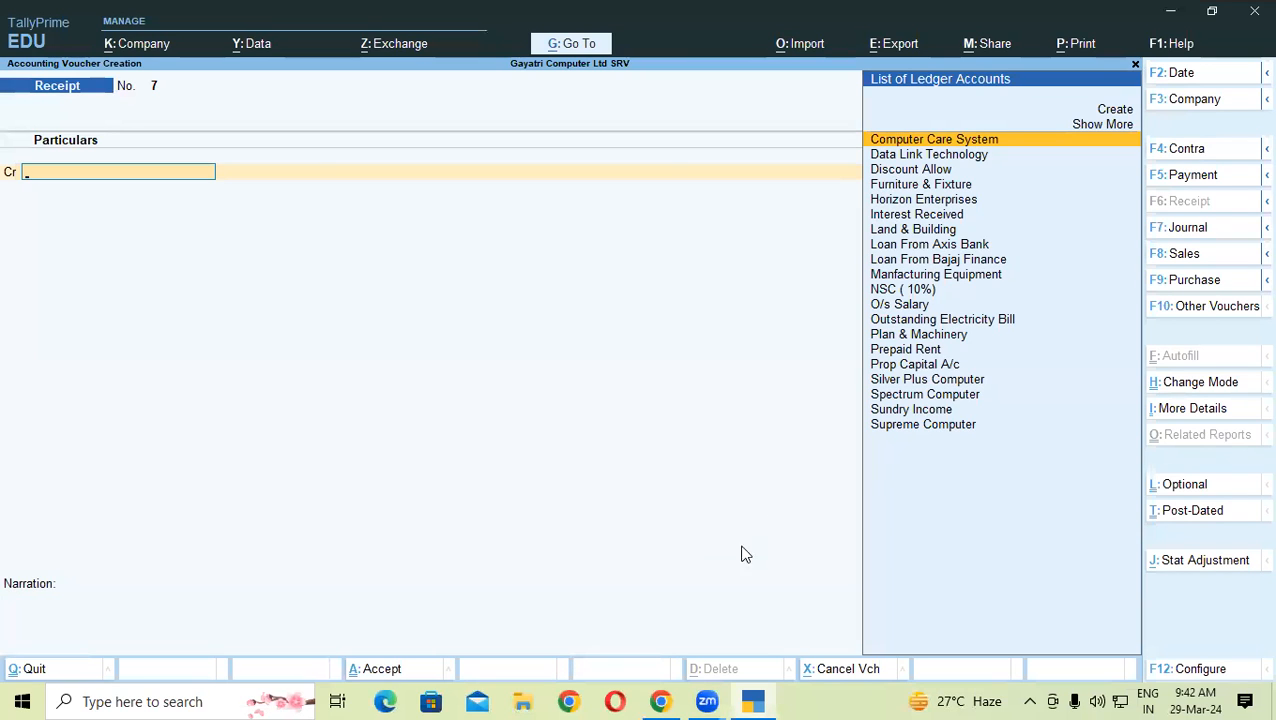
# - Check transaction 7 in the Chrome exercise document and credit Supreme Computer in TallyPrime with 12,000.00 as Agst Ref to bill SC/001/51
pyautogui.click(660, 701)
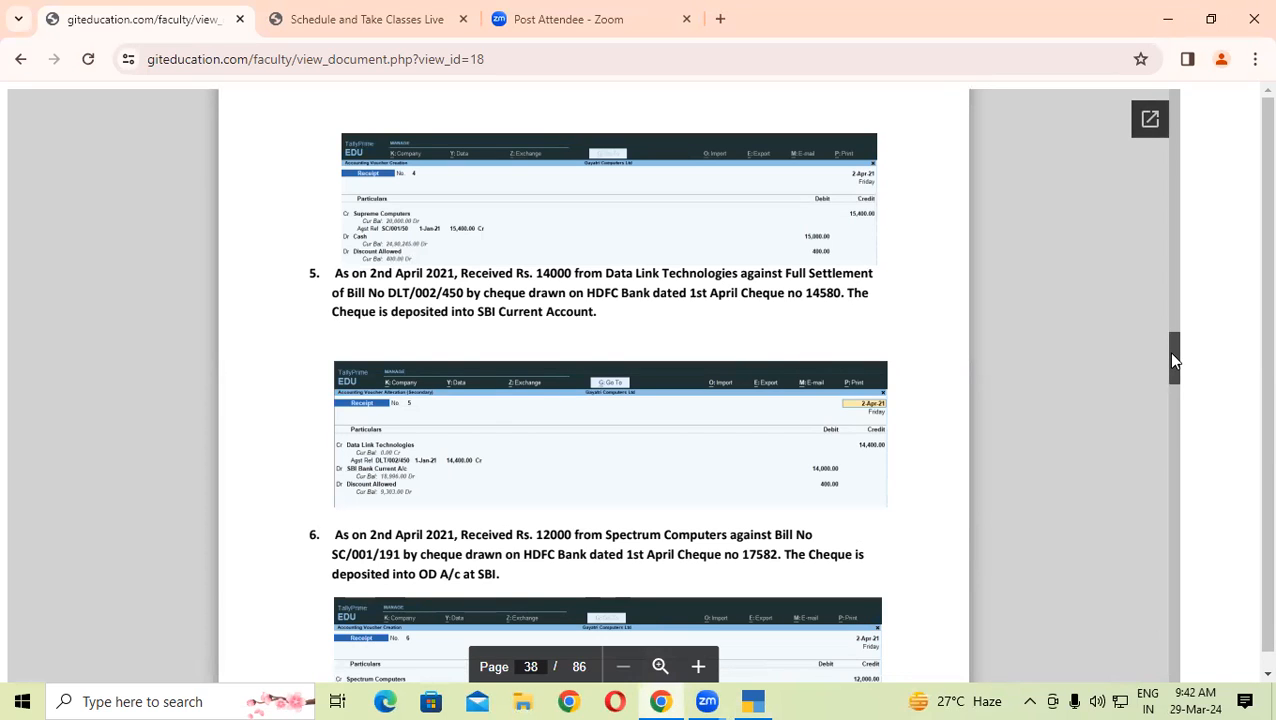
pyautogui.moveTo(1174, 360); pyautogui.dragTo(1174, 363)
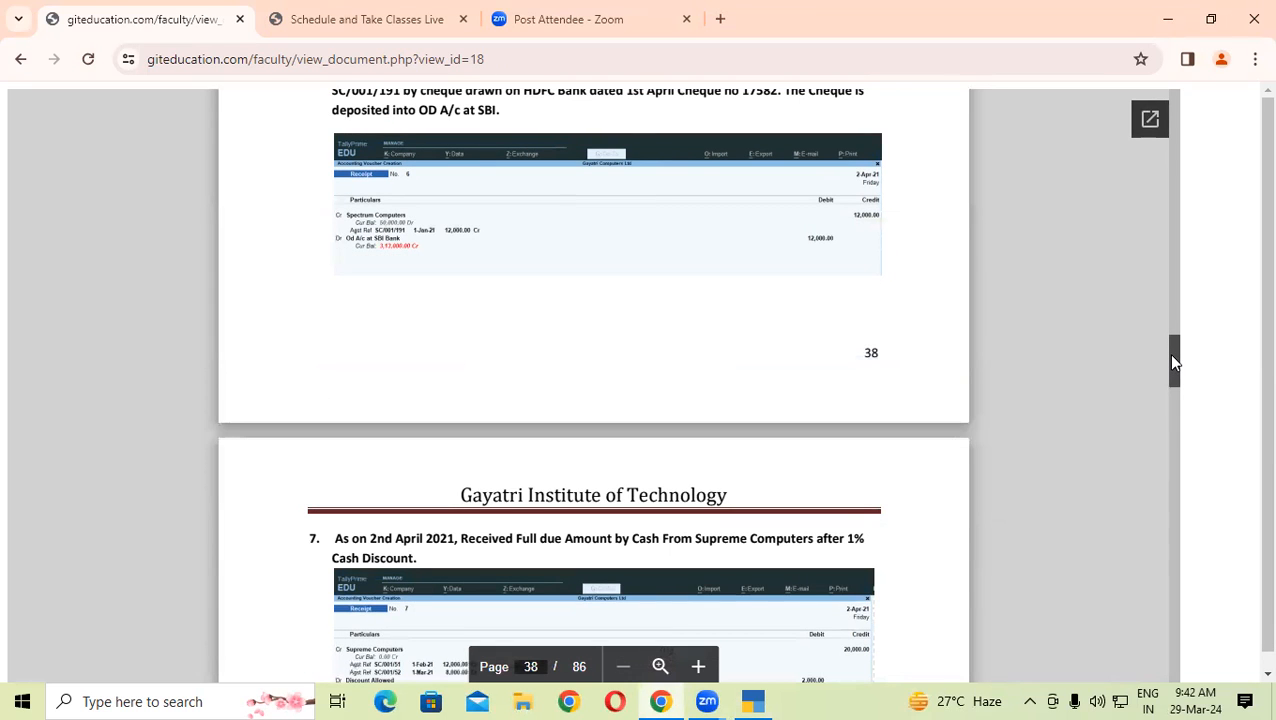
pyautogui.moveTo(1172, 355); pyautogui.dragTo(1172, 358)
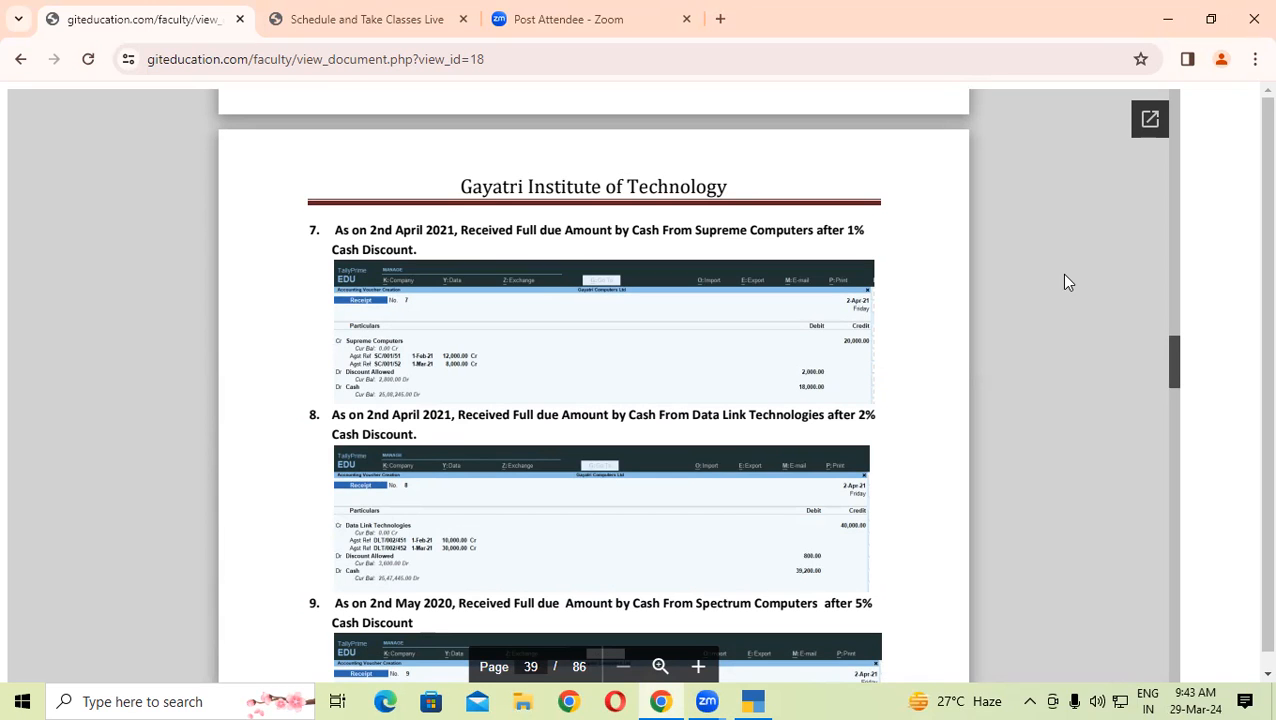
pyautogui.click(753, 701)
pyautogui.write('SU')
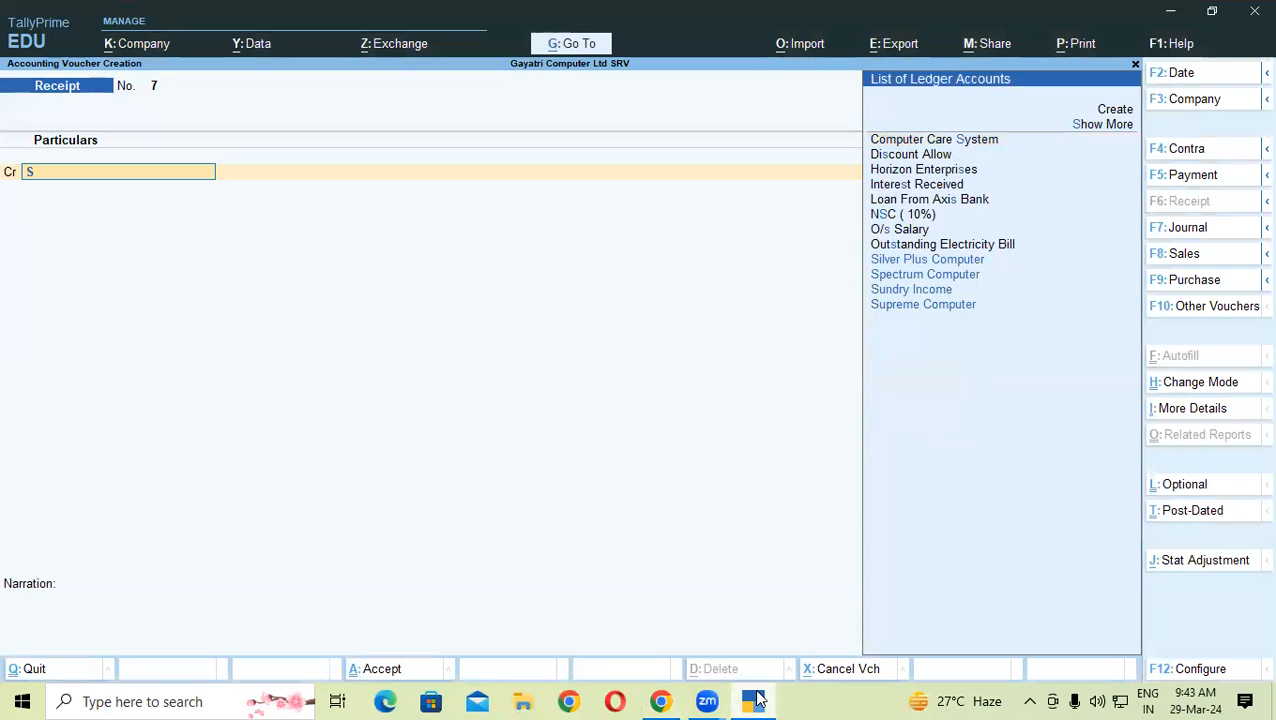
pyautogui.press('Down')
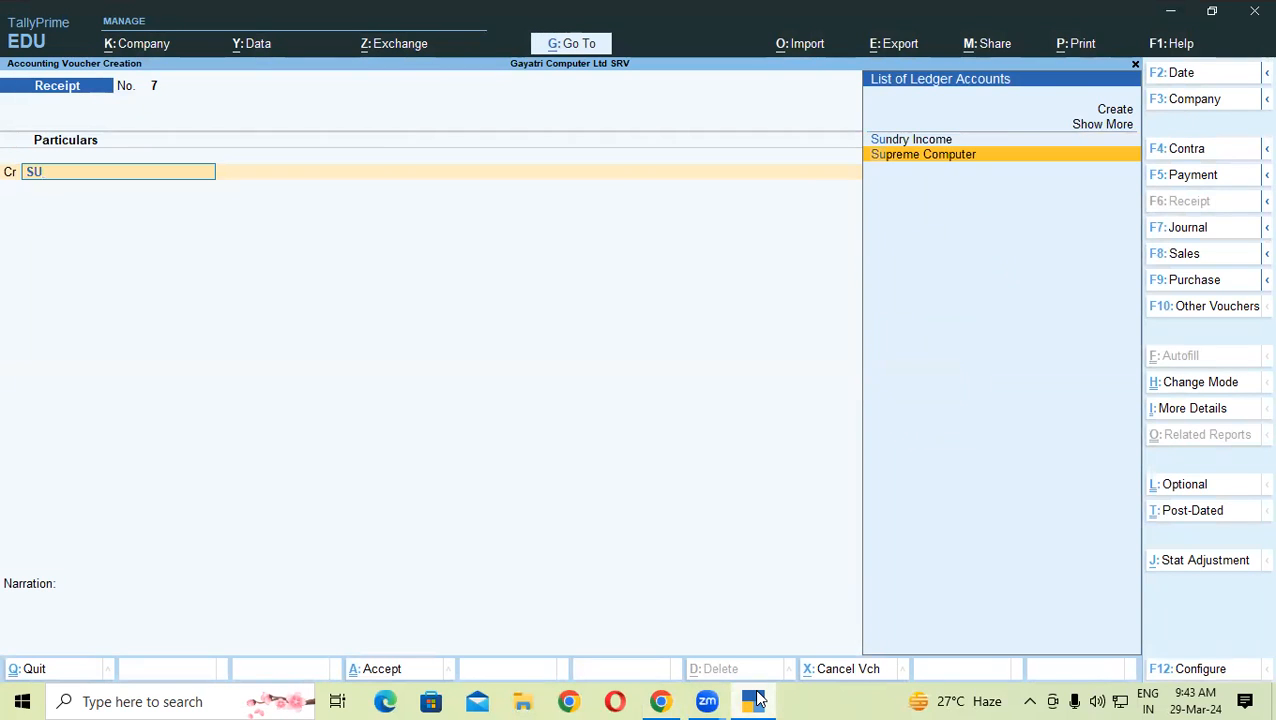
pyautogui.press('Return')
pyautogui.press('Return')
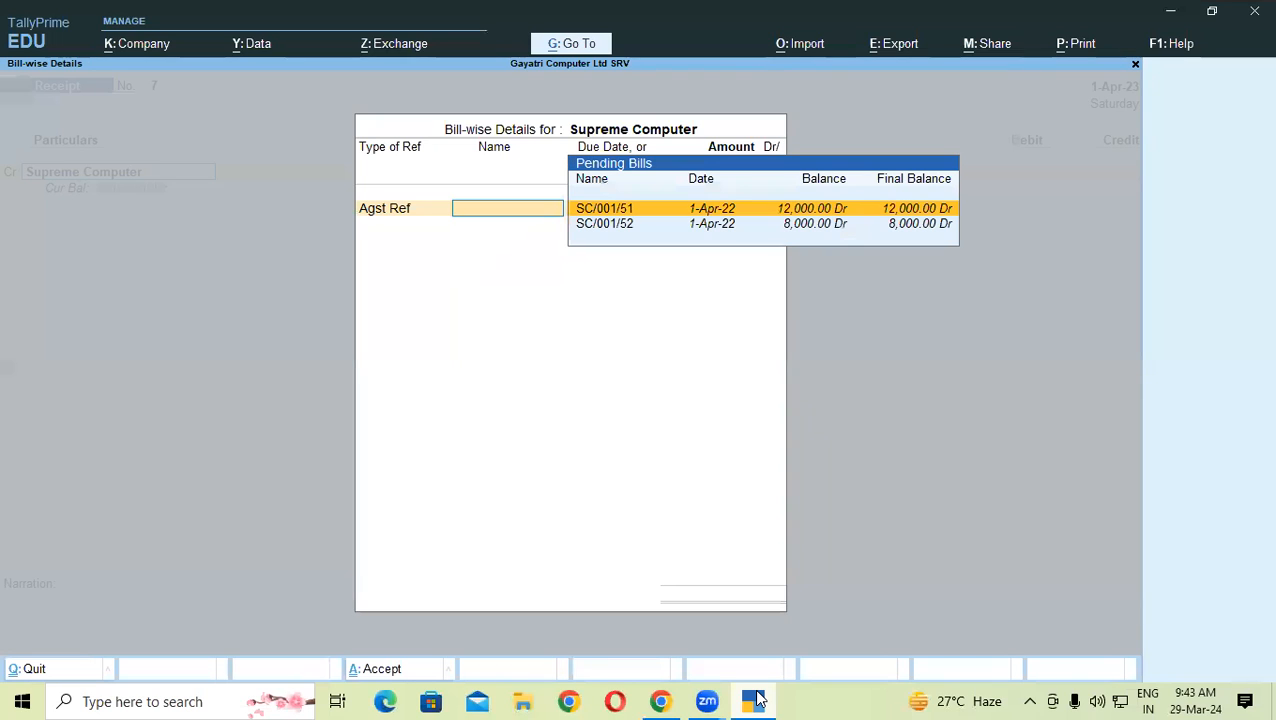
pyautogui.press('Return')
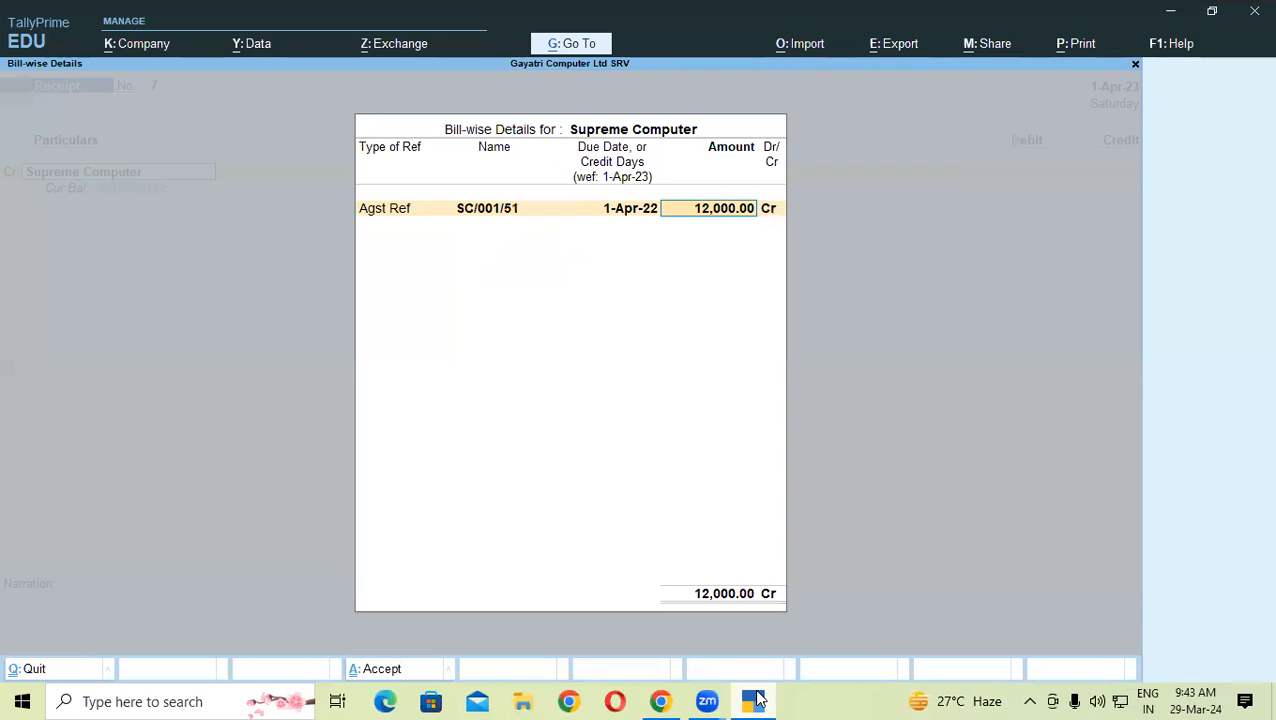
pyautogui.press('Return')
pyautogui.press('Return')
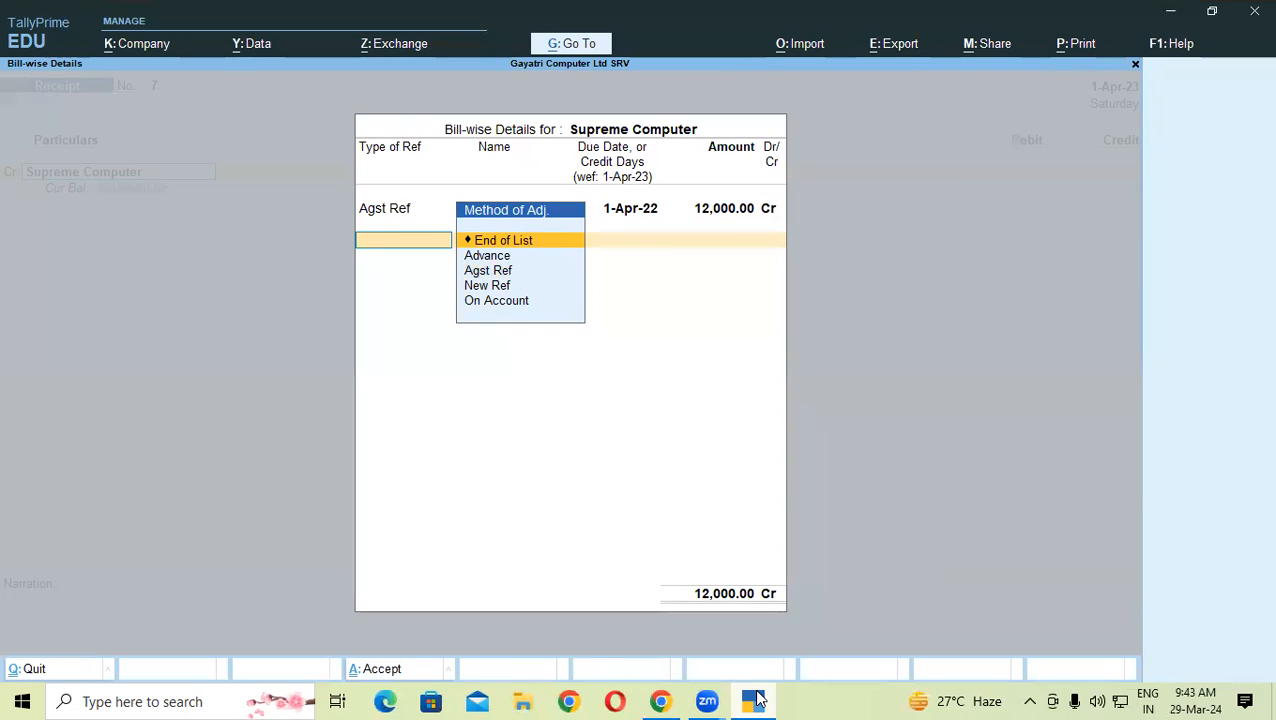
# - Allocate another 8,000.00 as Agst Ref to Supreme Computer's bill SC/001/52 and add a Discount Allow debit line
pyautogui.press('Down')
pyautogui.press('Down')
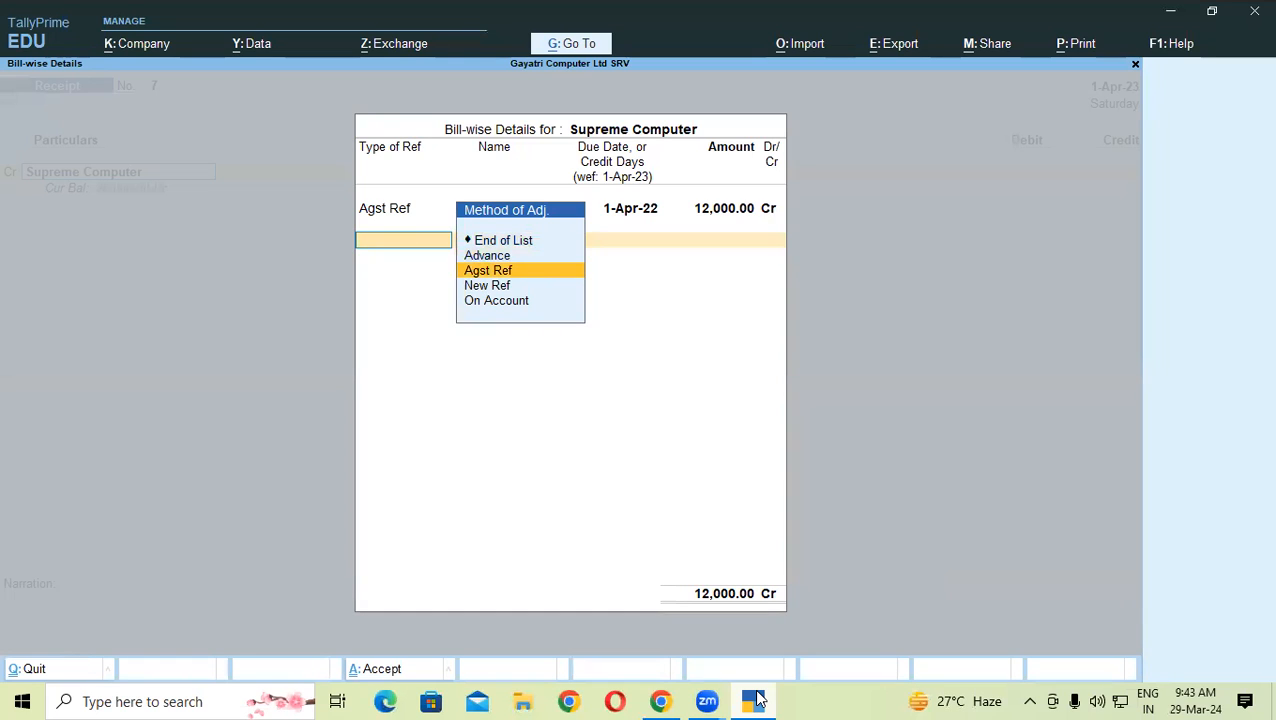
pyautogui.press('Return')
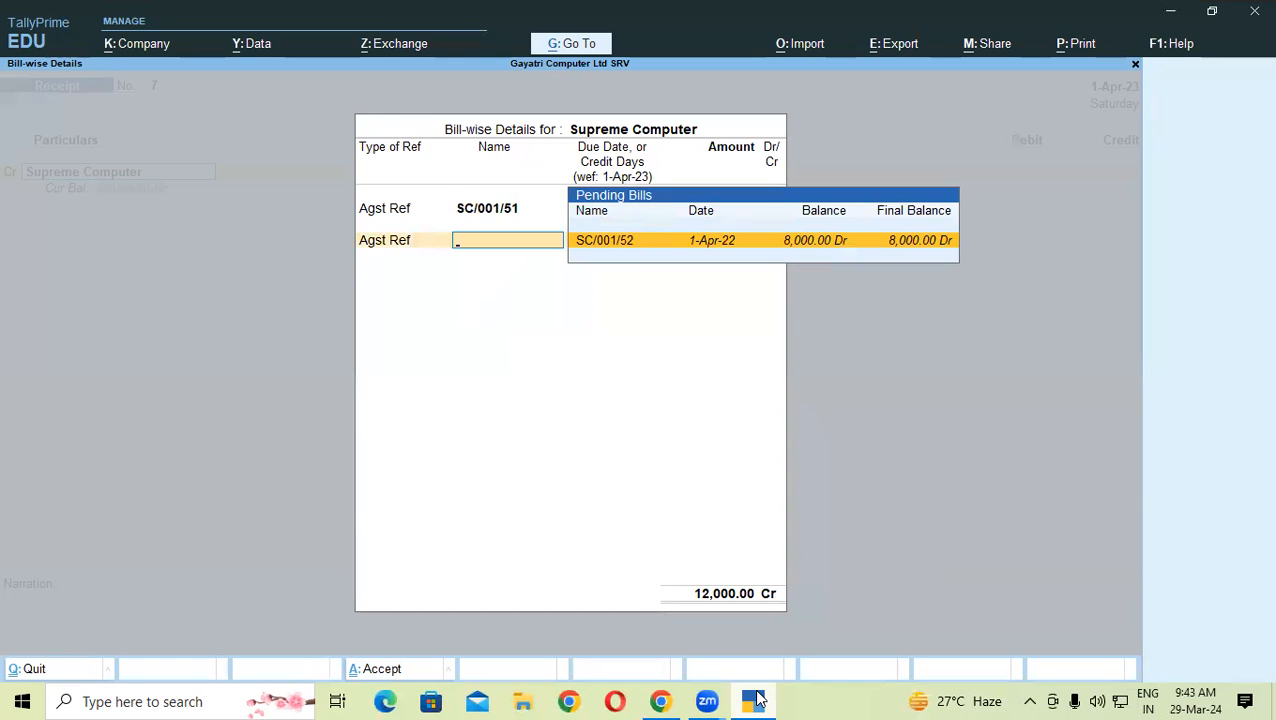
pyautogui.press('Return')
pyautogui.press('Return')
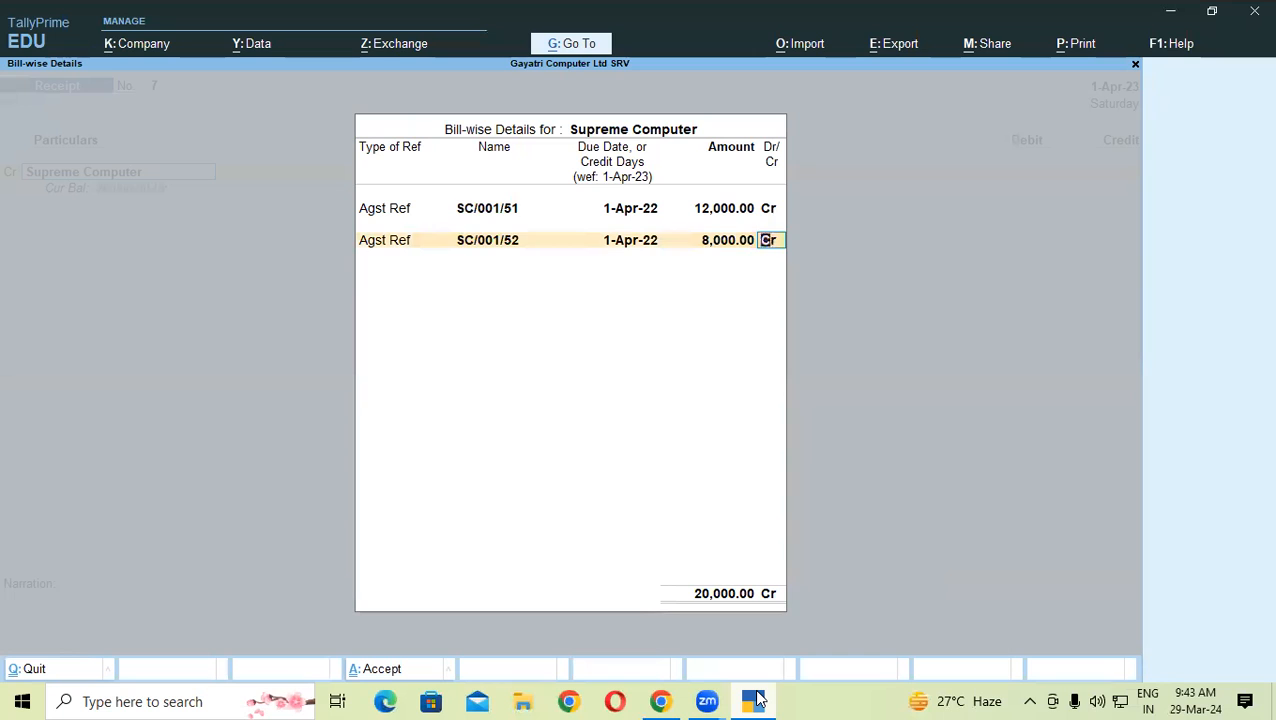
pyautogui.press('Return')
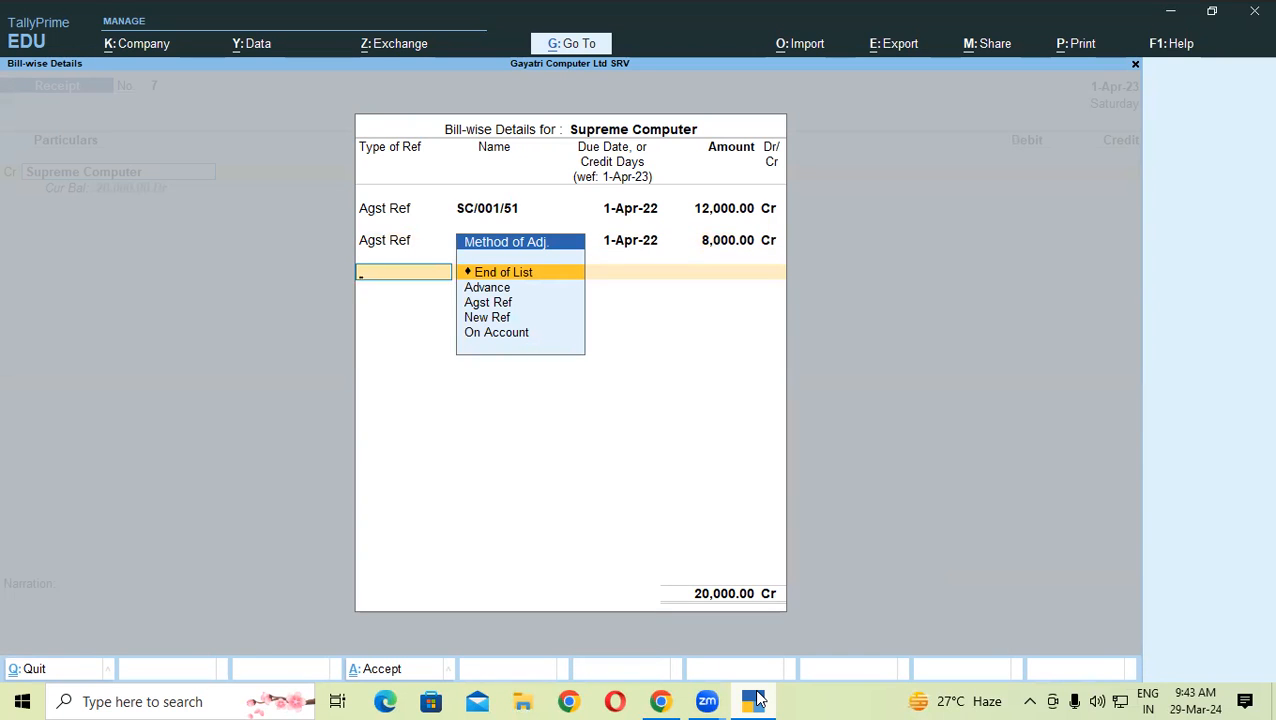
pyautogui.press('Return')
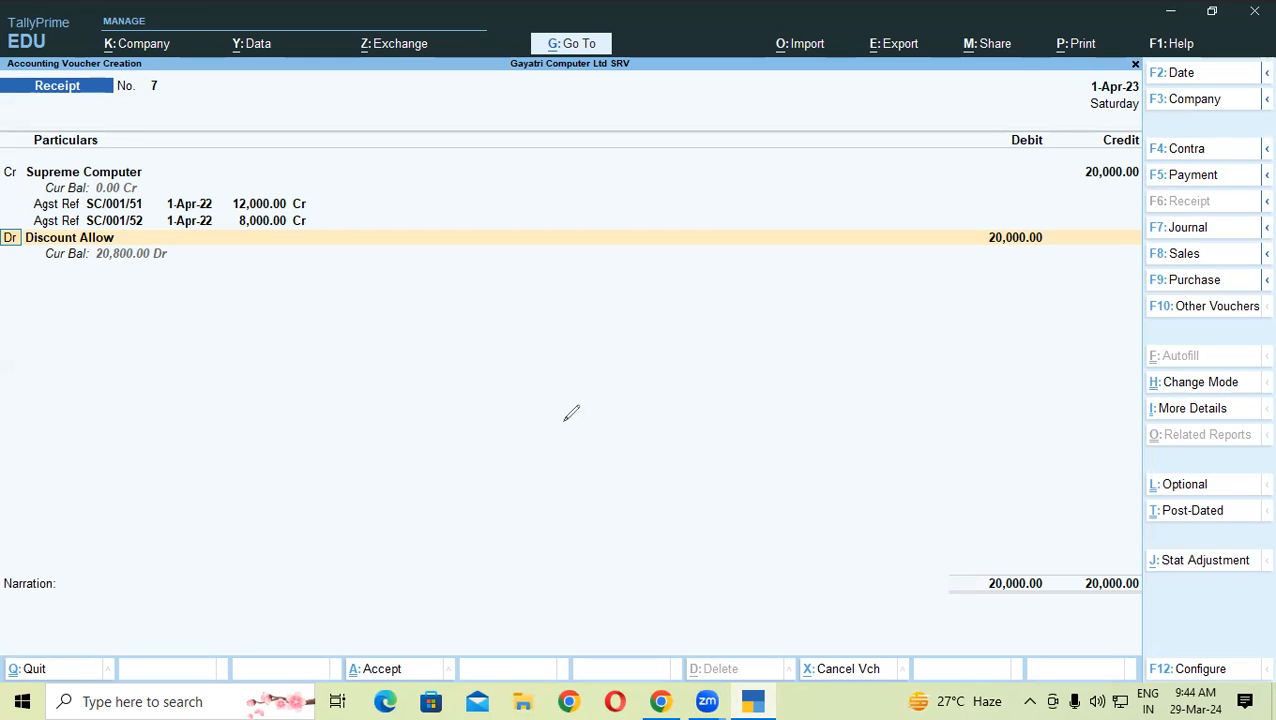
pyautogui.moveTo(422, 284)
pyautogui.mouseDown()
pyautogui.moveTo(540, 292)
pyautogui.moveTo(581, 259)
pyautogui.moveTo(615, 273)
pyautogui.moveTo(600, 258)
pyautogui.mouseUp()
pyautogui.moveTo(650, 208)
pyautogui.mouseDown()
pyautogui.moveTo(628, 270)
pyautogui.moveTo(676, 260)
pyautogui.mouseUp()
pyautogui.moveTo(687, 186); pyautogui.dragTo(697, 242)
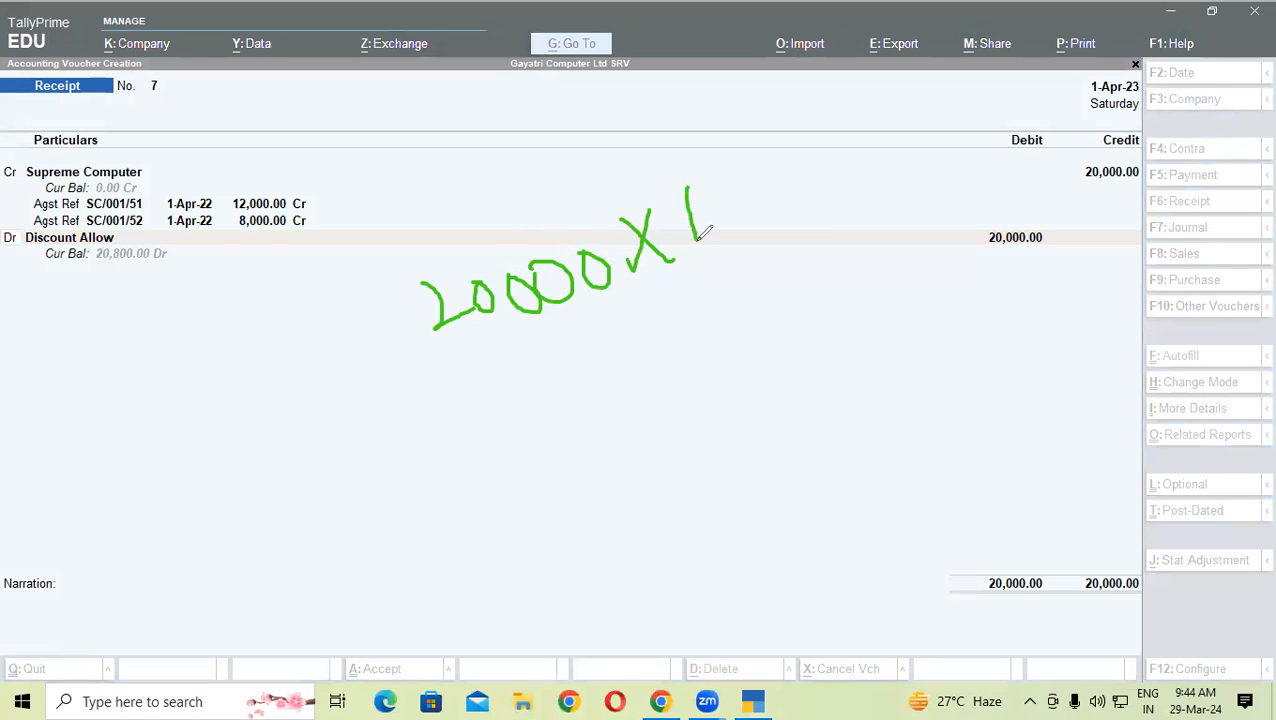
pyautogui.moveTo(555, 336); pyautogui.dragTo(808, 263)
pyautogui.moveTo(651, 325); pyautogui.dragTo(649, 394)
pyautogui.moveTo(694, 324)
pyautogui.mouseDown()
pyautogui.moveTo(704, 340)
pyautogui.moveTo(726, 332)
pyautogui.mouseUp()
pyautogui.moveTo(526, 266); pyautogui.dragTo(612, 262)
pyautogui.moveTo(385, 270); pyautogui.dragTo(482, 257)
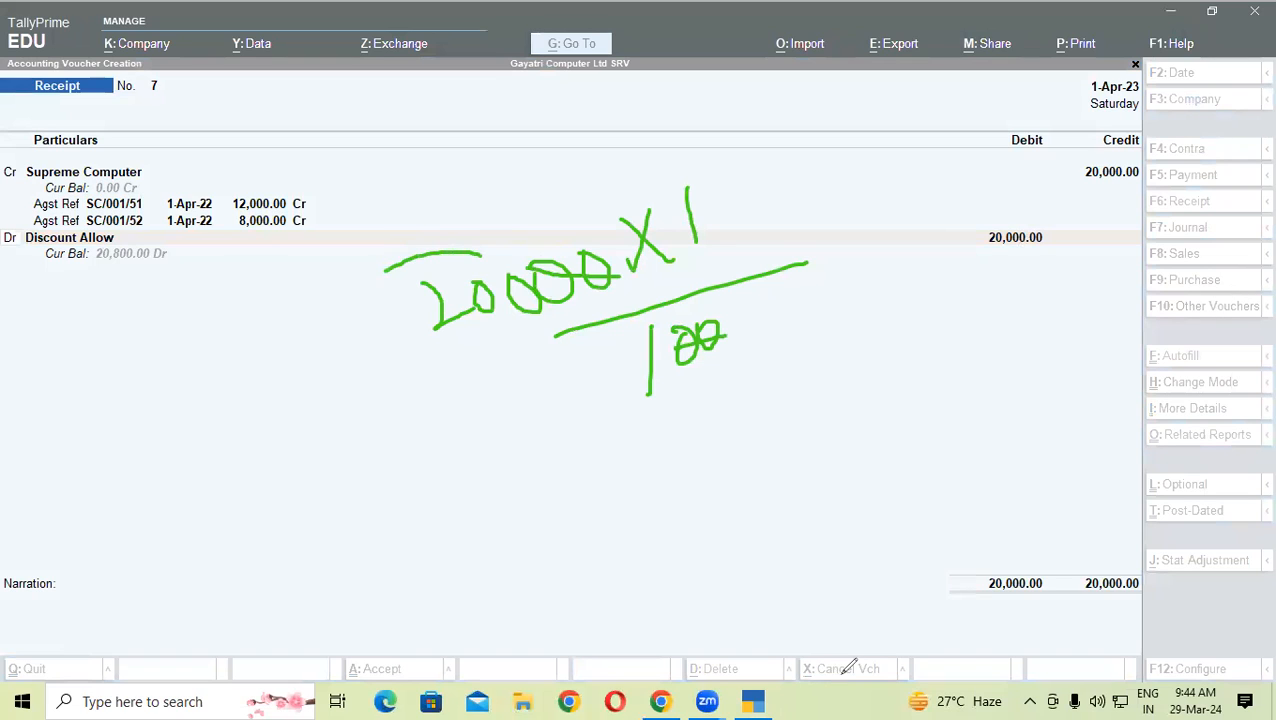
pyautogui.moveTo(886, 112); pyautogui.dragTo(888, 172)
pyautogui.moveTo(933, 124); pyautogui.dragTo(965, 155)
pyautogui.click(957, 113)
pyautogui.click(988, 143)
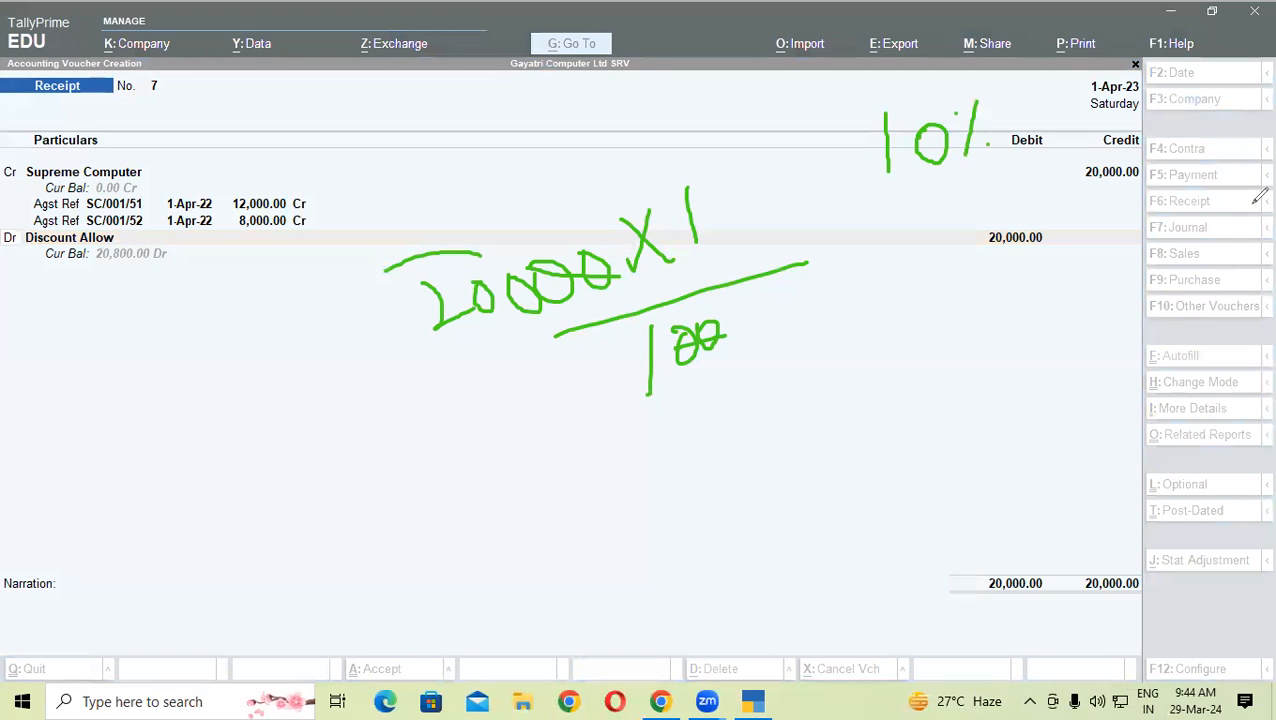
pyautogui.moveTo(729, 194)
pyautogui.mouseDown()
pyautogui.moveTo(737, 222)
pyautogui.moveTo(752, 192)
pyautogui.mouseUp()
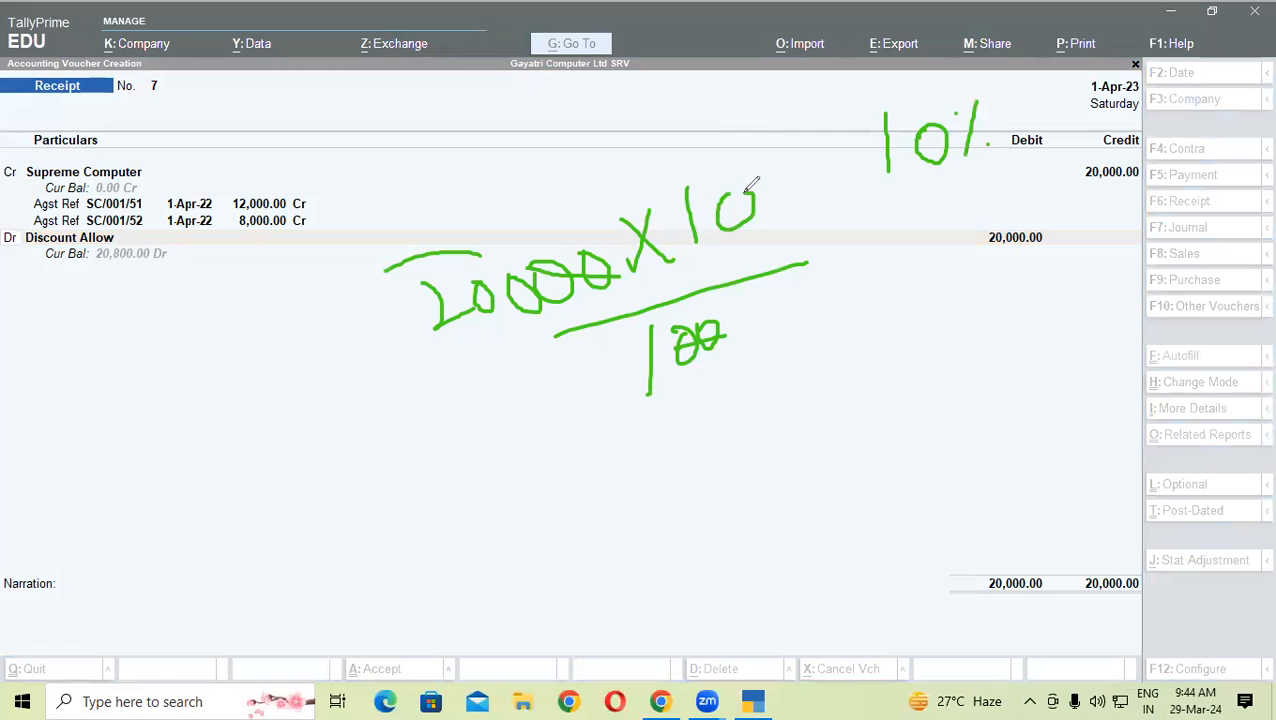
pyautogui.click(7, 325)
pyautogui.click(304, 496)
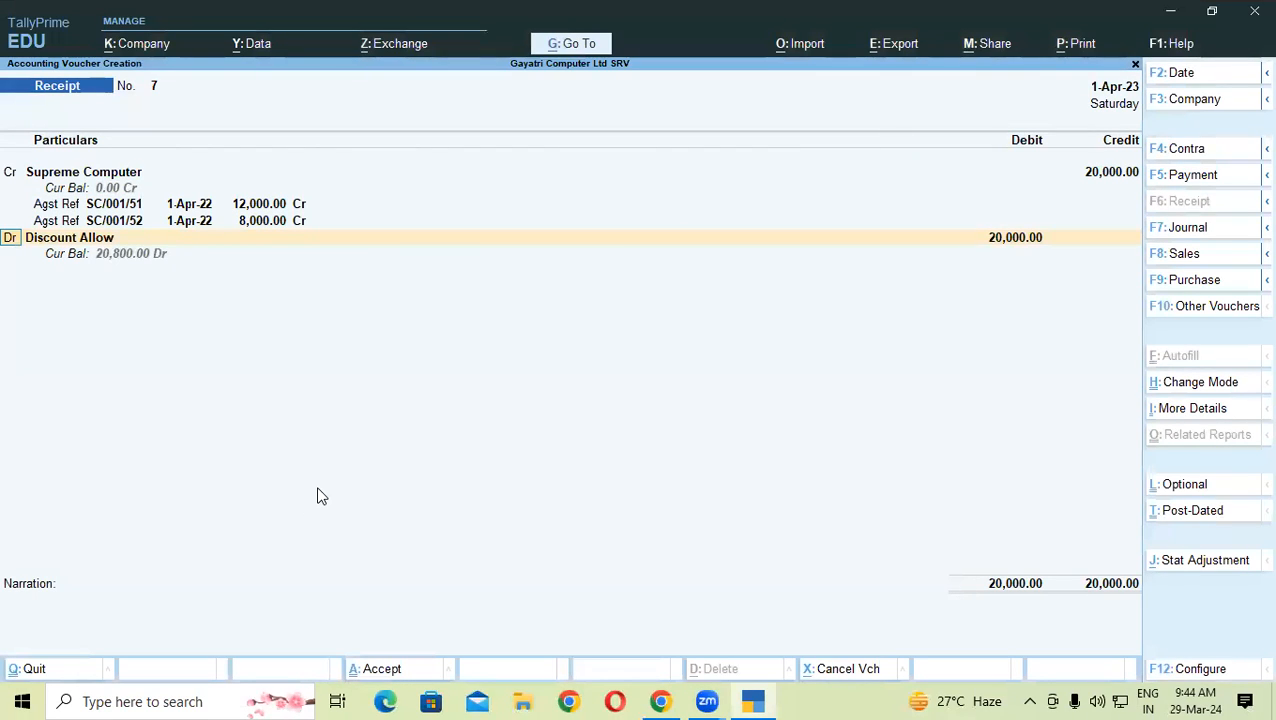
# - Work out the 10% cash discount as 20000*10/100 in the built-in calculator and close it
pyautogui.hotkey('ctrl', 'n')
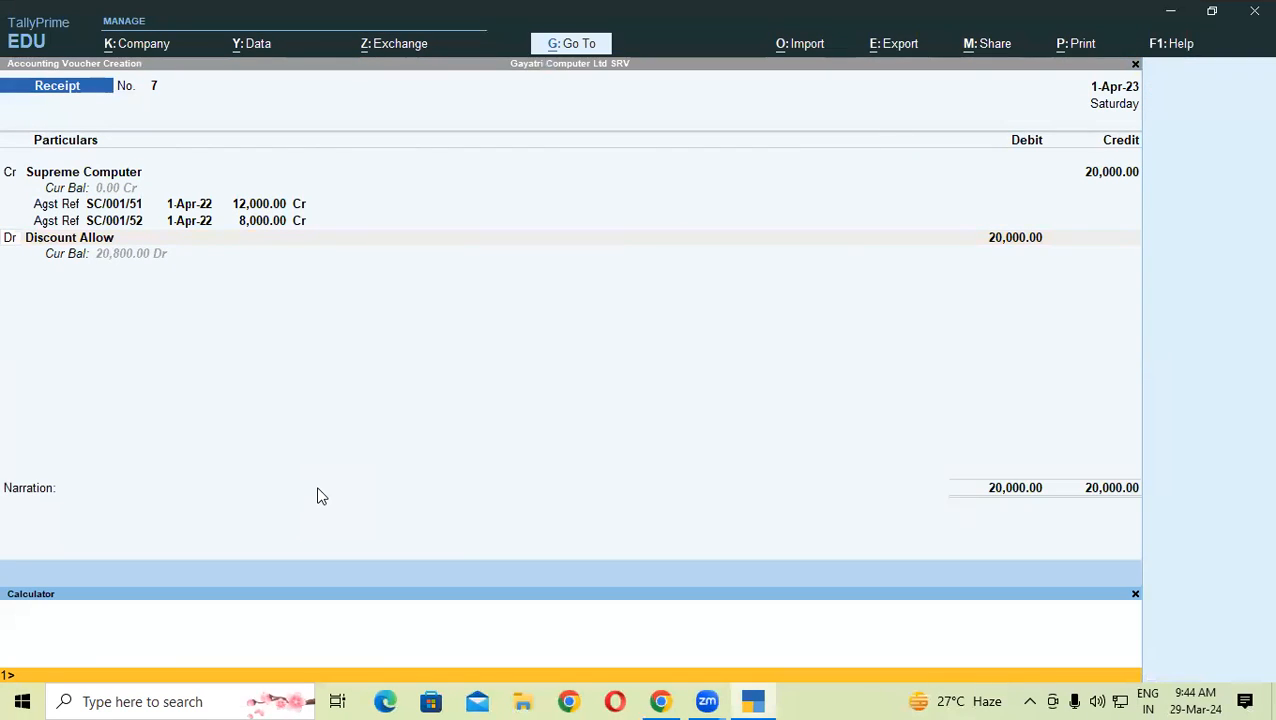
pyautogui.write('20000*10/100')
pyautogui.press('Return')
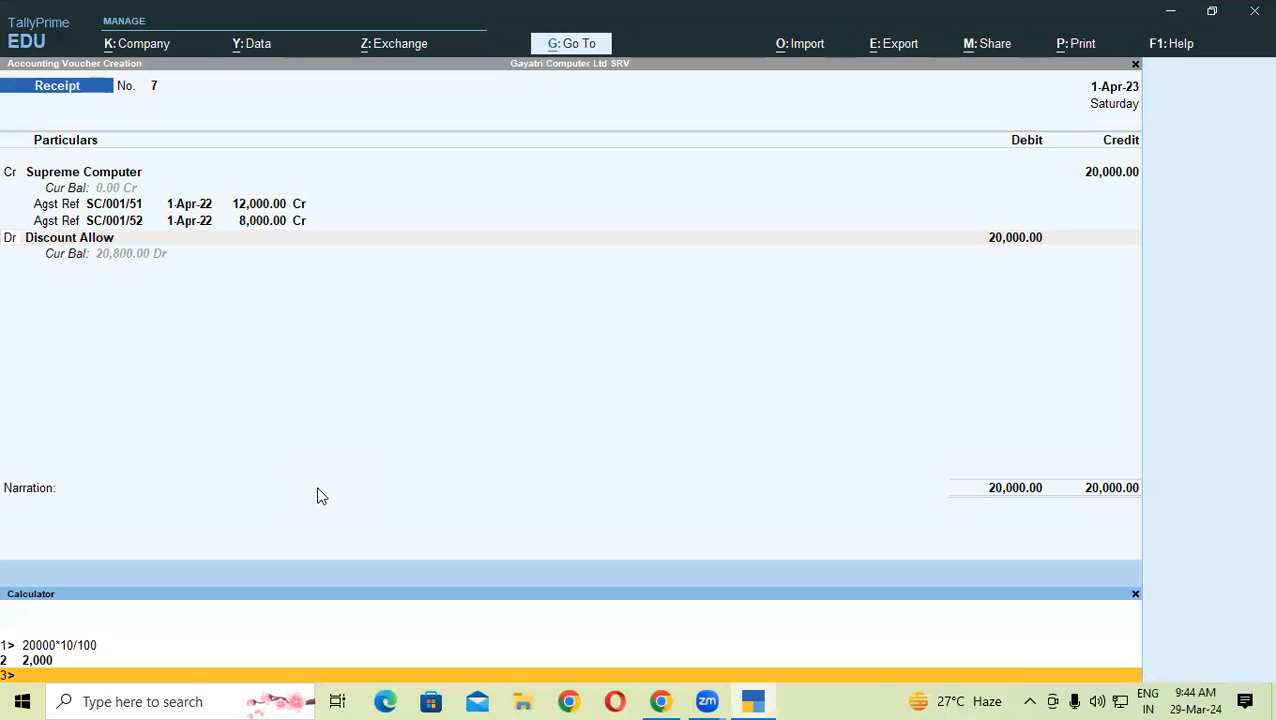
pyautogui.click(1135, 596)
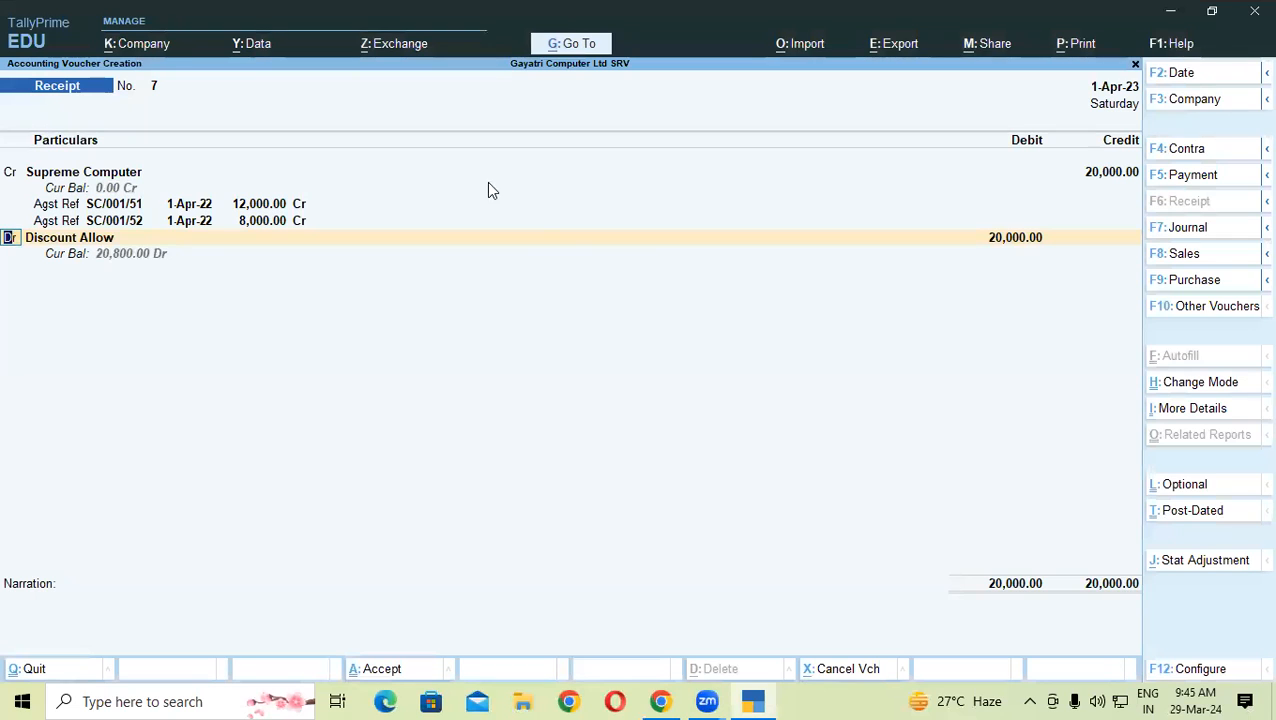
# - Set the Discount Allow debit to 2,000 and debit Cash for the remaining 18,000.00
pyautogui.press('Return')
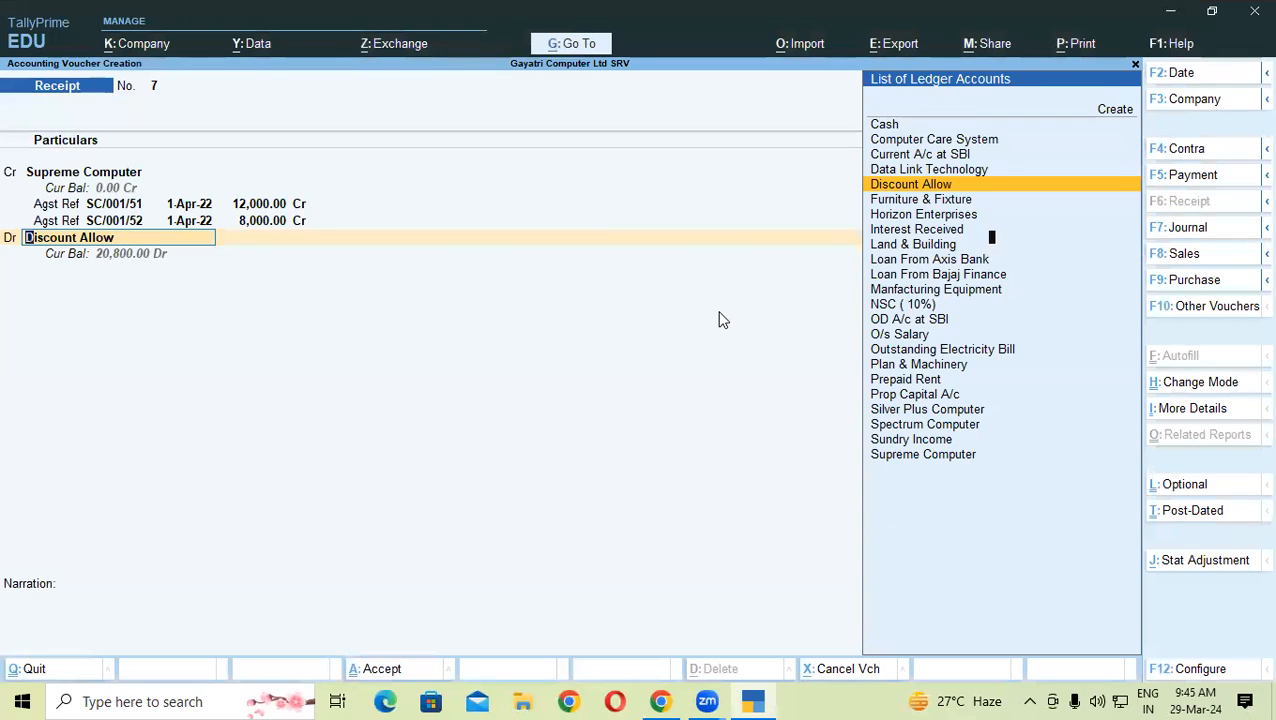
pyautogui.press('Return')
pyautogui.write('2000')
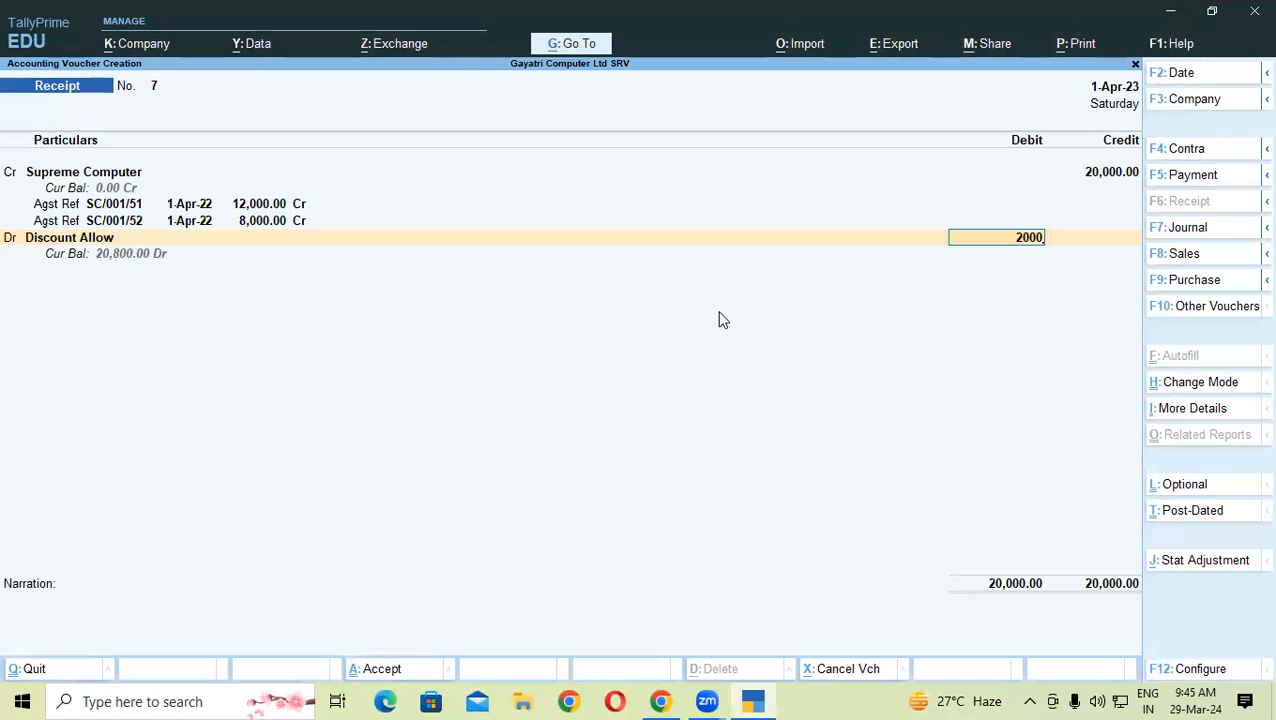
pyautogui.press('Return')
pyautogui.press('Return')
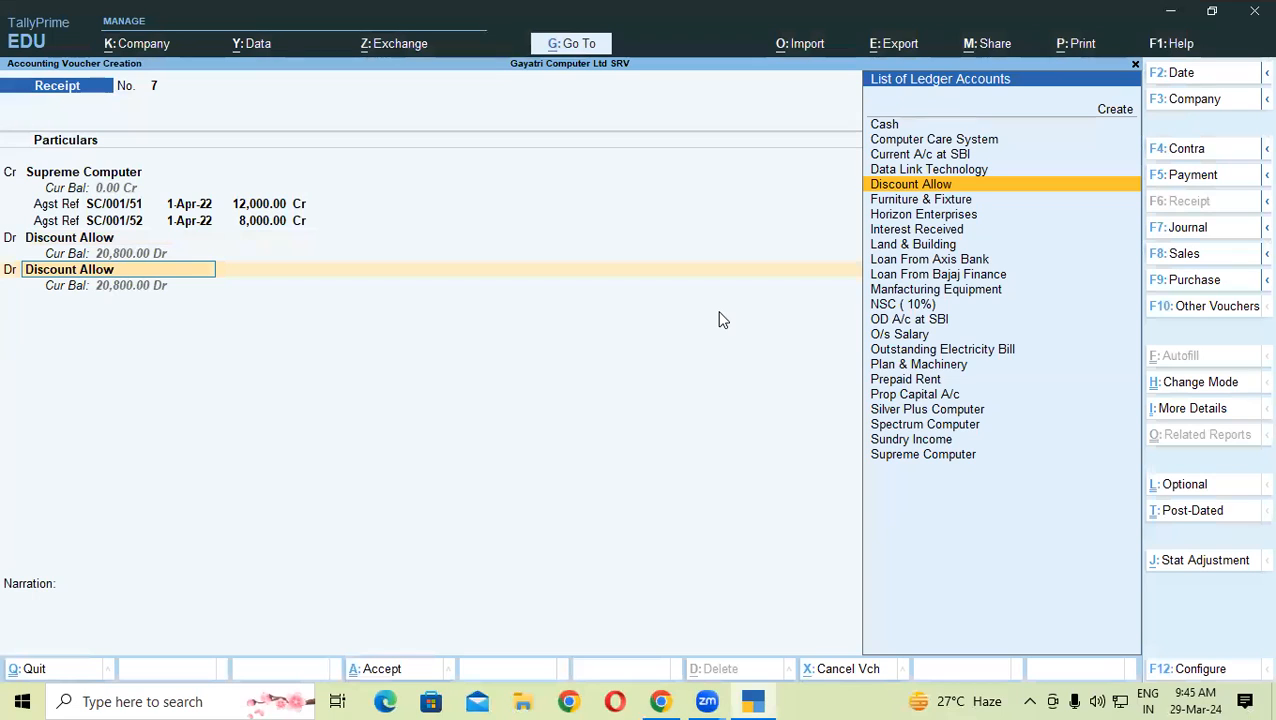
pyautogui.write('CA')
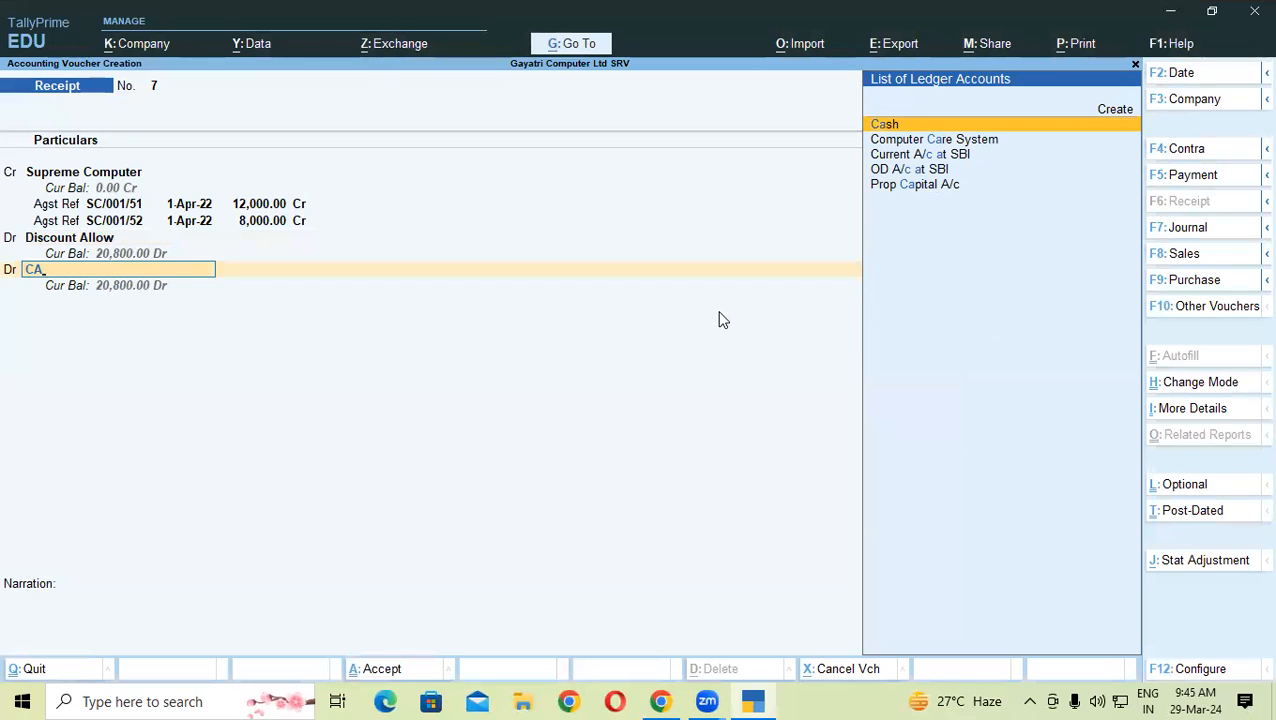
pyautogui.press('Return')
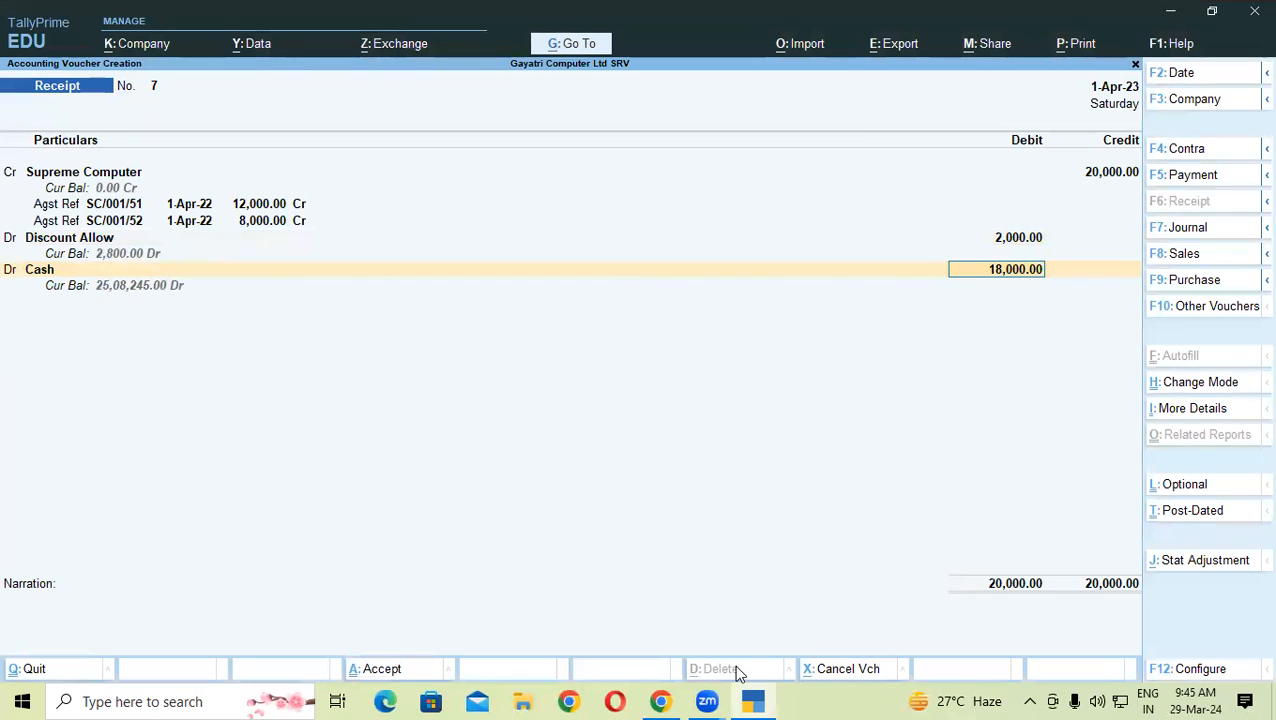
# - Check transaction 7 against the Chrome exercise document and save the Supreme Computer receipt voucher in TallyPrime without a narration
pyautogui.click(668, 699)
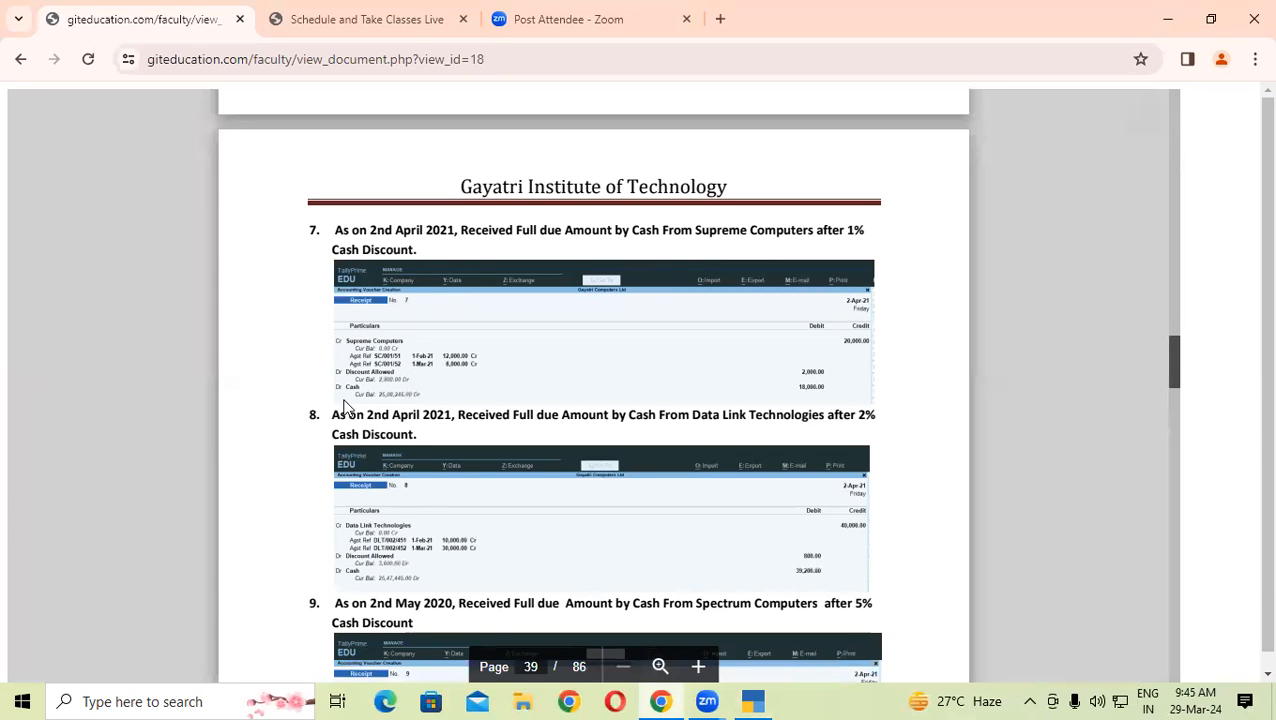
pyautogui.click(753, 701)
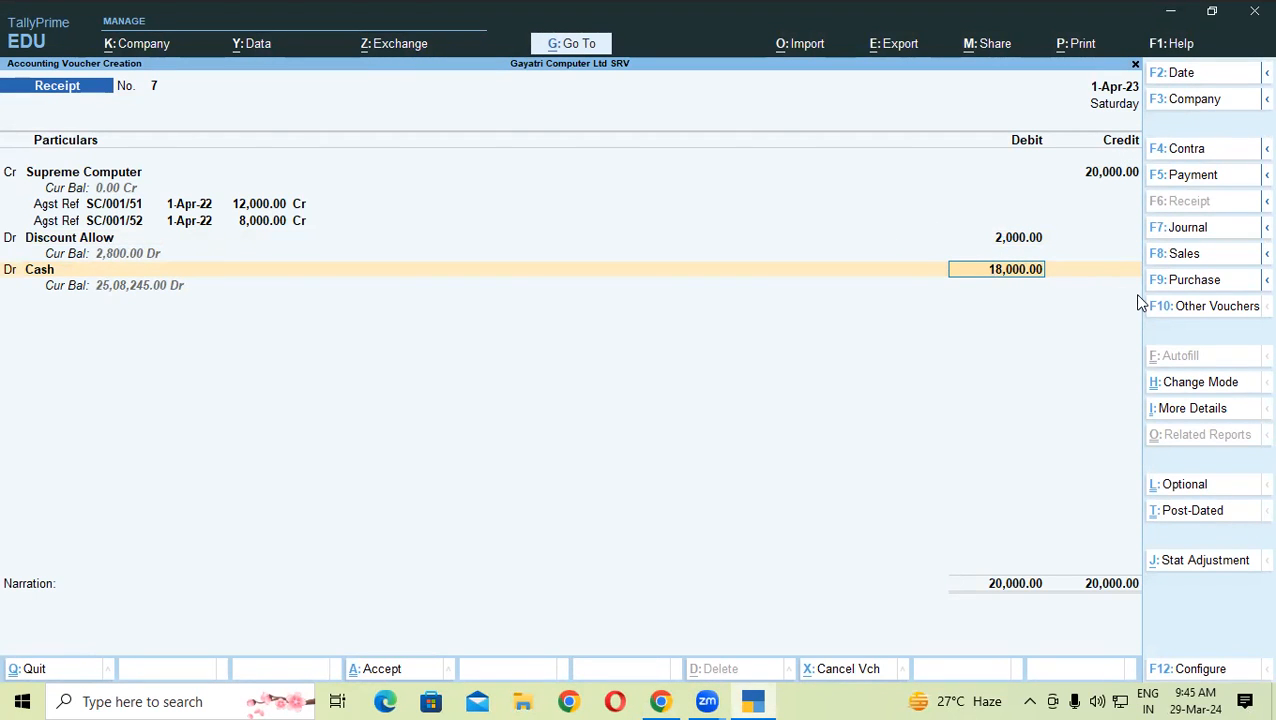
pyautogui.press('Return')
pyautogui.press('Return')
pyautogui.press('Return')
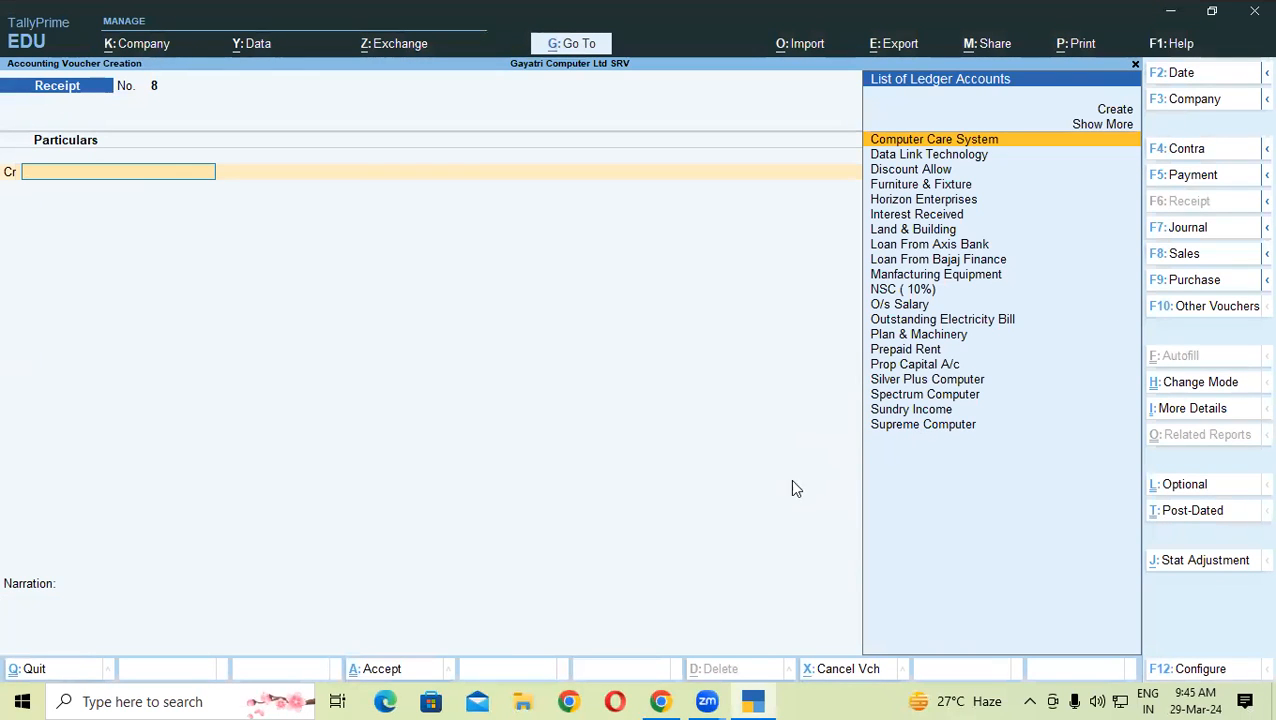
# - Check transaction 8 in the Chrome exercise document and credit Data Link Technology in TallyPrime with 10,000.00 as Agst Ref to bill DLT/002/451
pyautogui.click(664, 697)
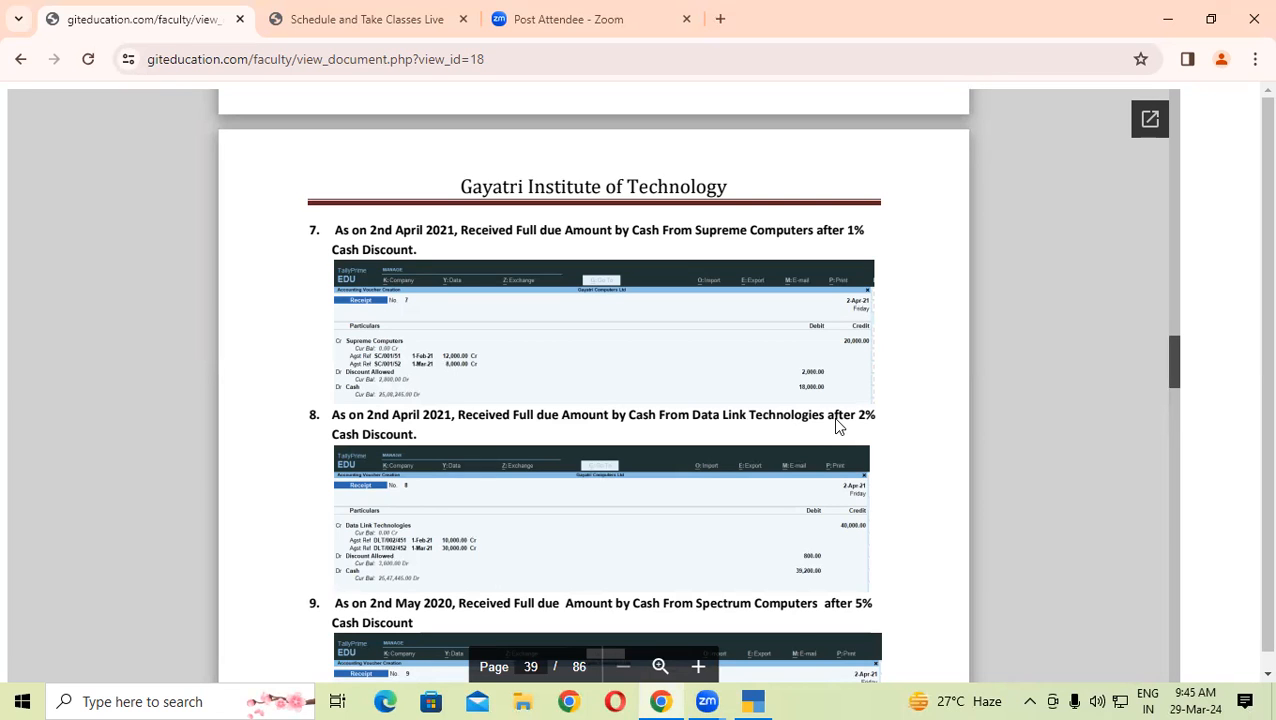
pyautogui.click(754, 701)
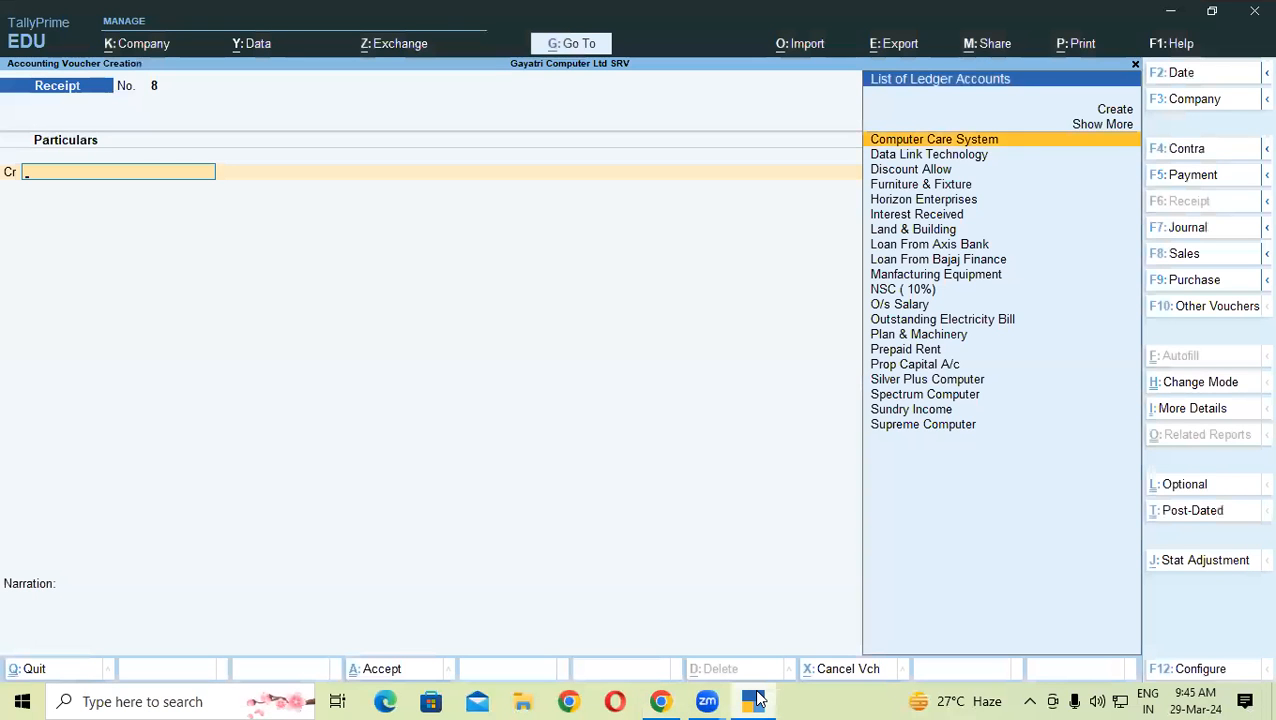
pyautogui.write('da')
pyautogui.press('Return')
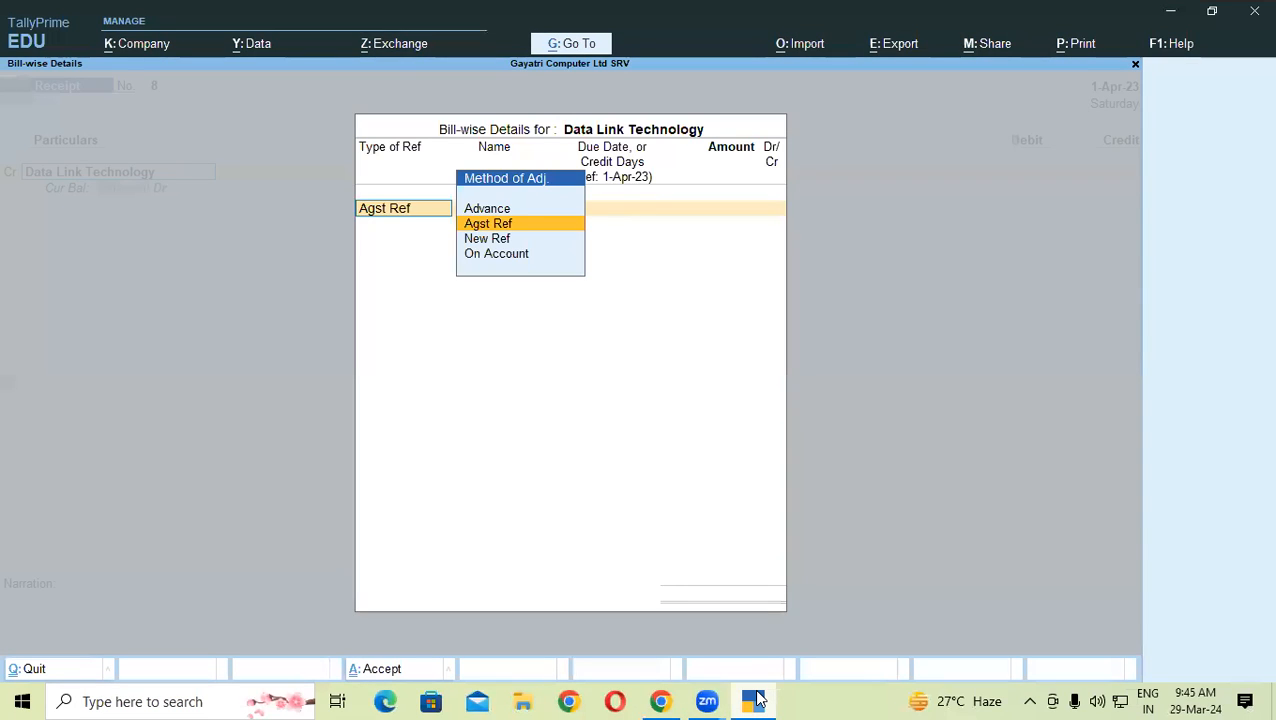
pyautogui.press('Return')
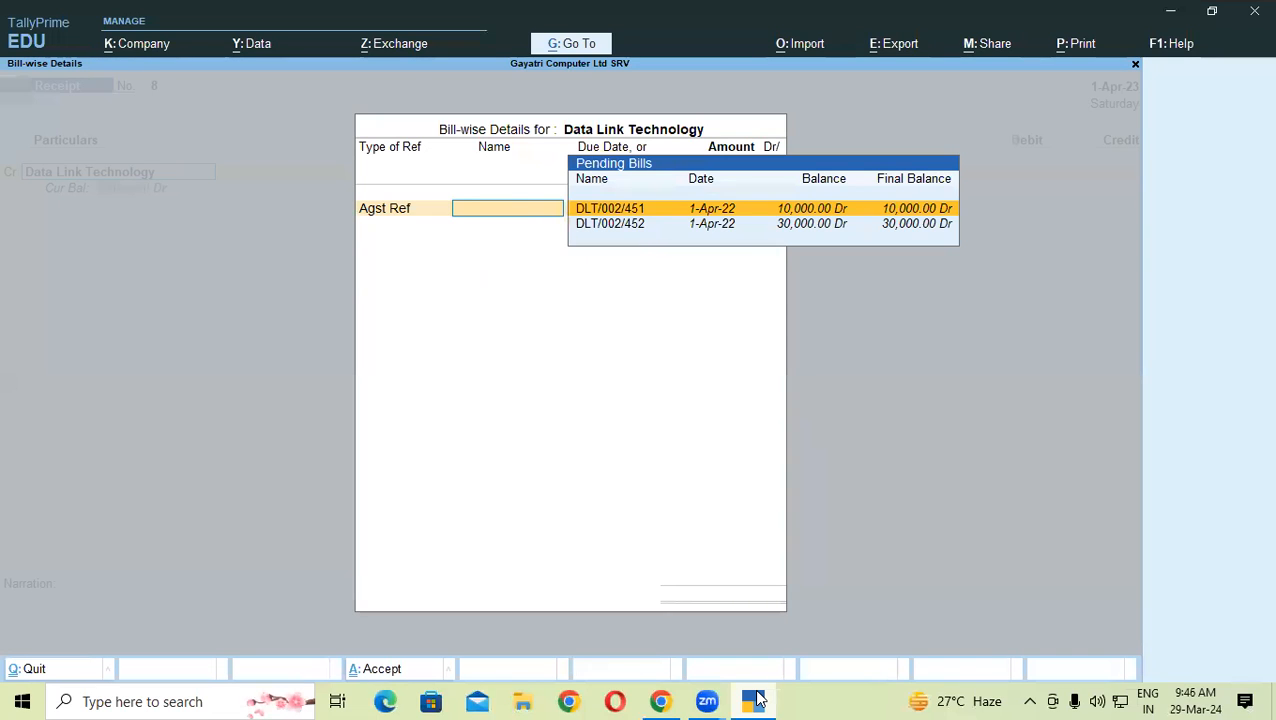
pyautogui.press('Return')
pyautogui.press('Return')
pyautogui.press('Return')
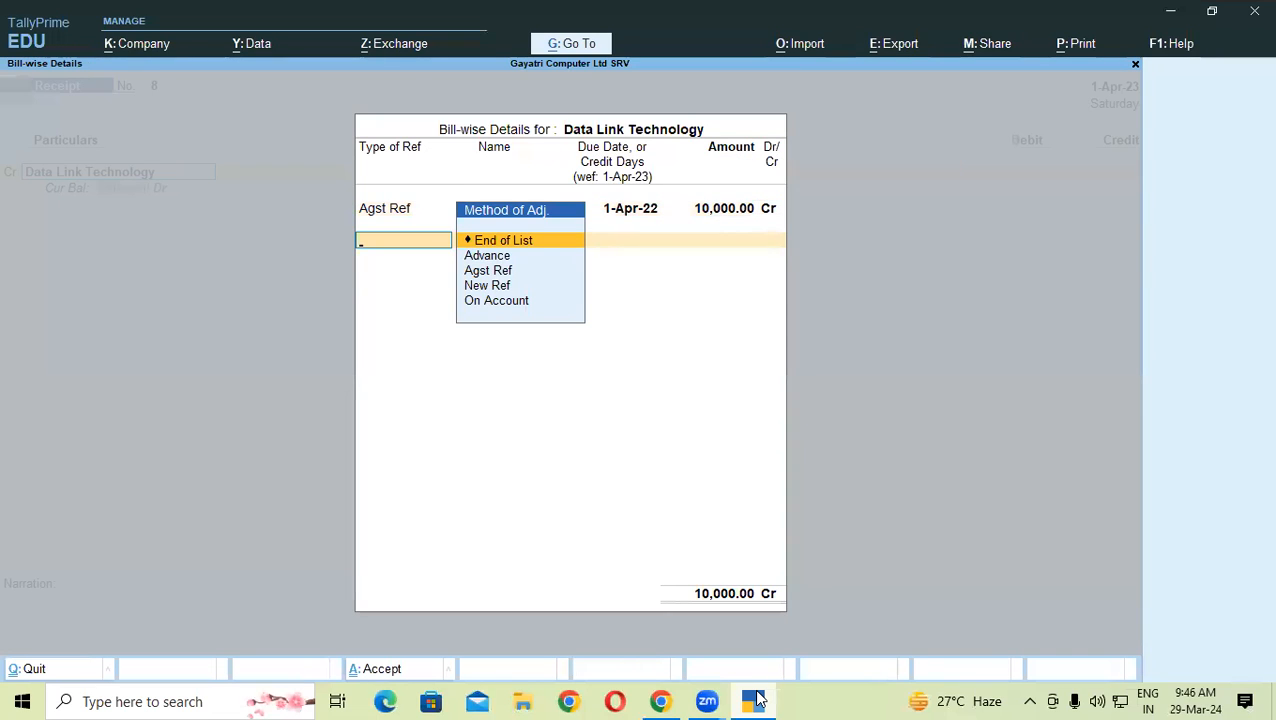
# - Allocate another 30,000.00 as Agst Ref to Data Link Technology's bill DLT/002/452 and close the bill-wise details
pyautogui.press('Down')
pyautogui.press('Down')
pyautogui.press('Return')
pyautogui.press('Return')
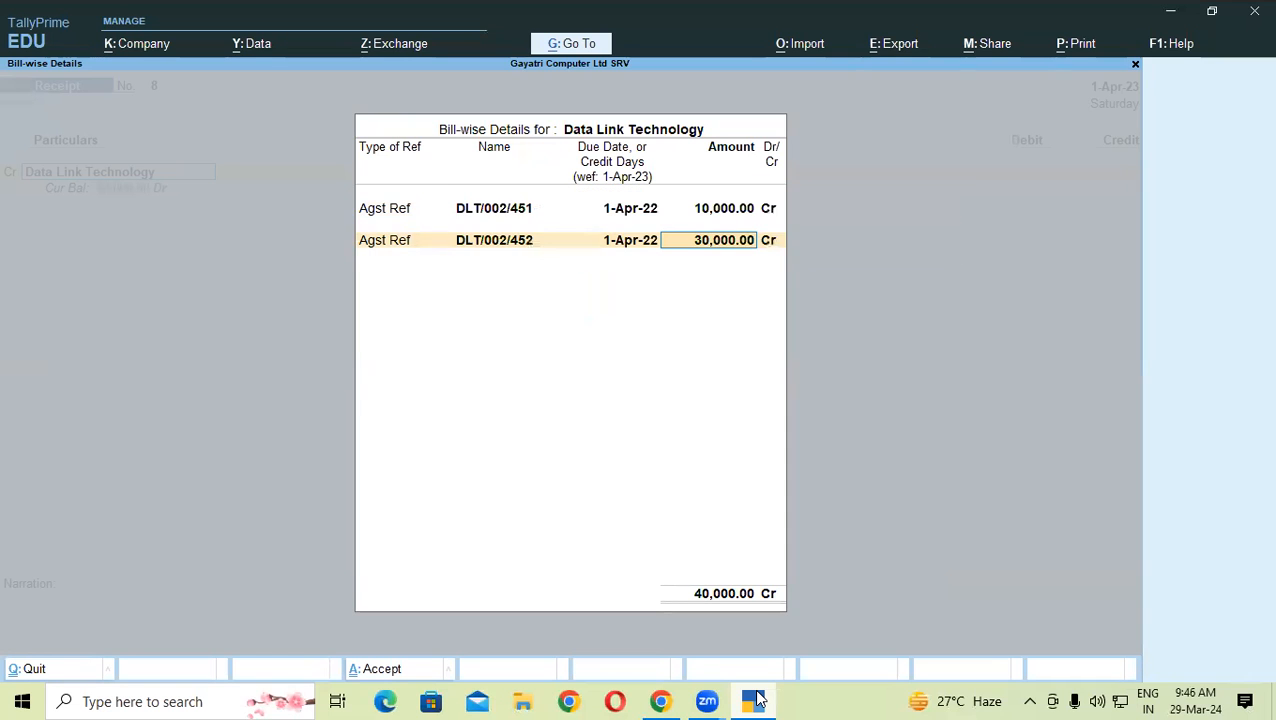
pyautogui.press('Return')
pyautogui.press('Return')
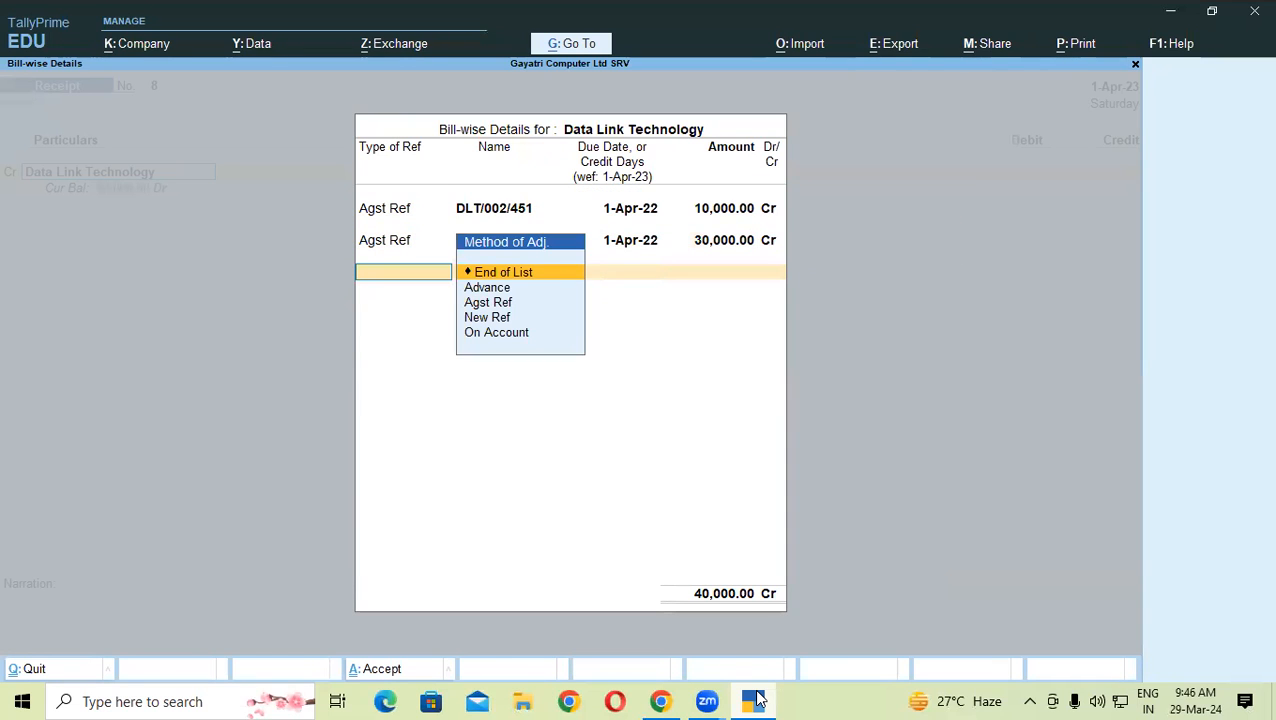
pyautogui.press('Return')
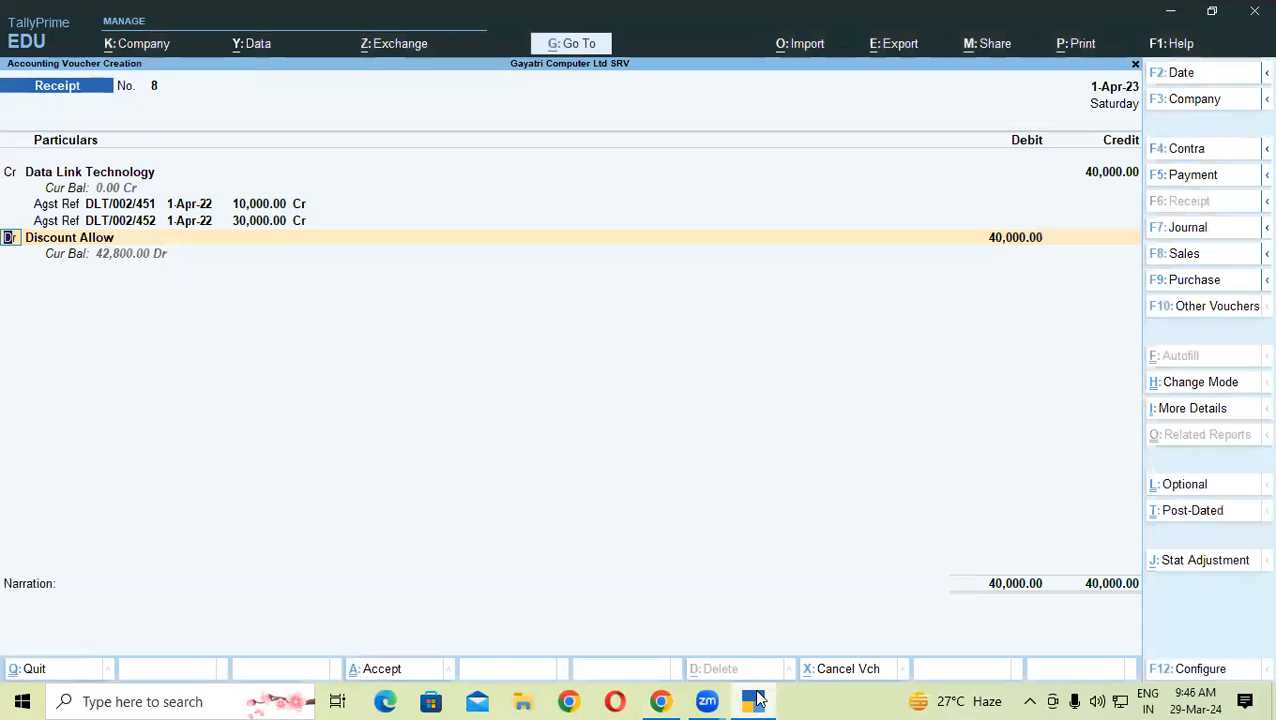
# - Debit Discount Allow with 800 in the Data Link Technology receipt
pyautogui.press('Return')
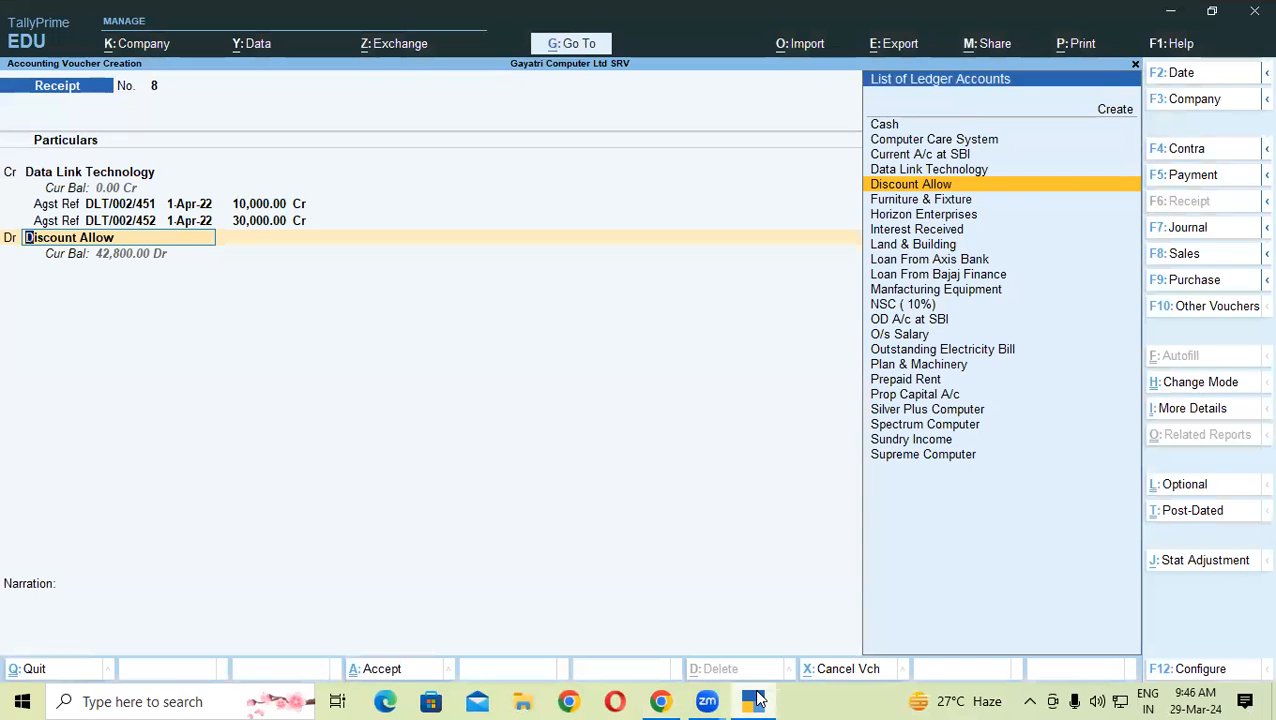
pyautogui.press('Return')
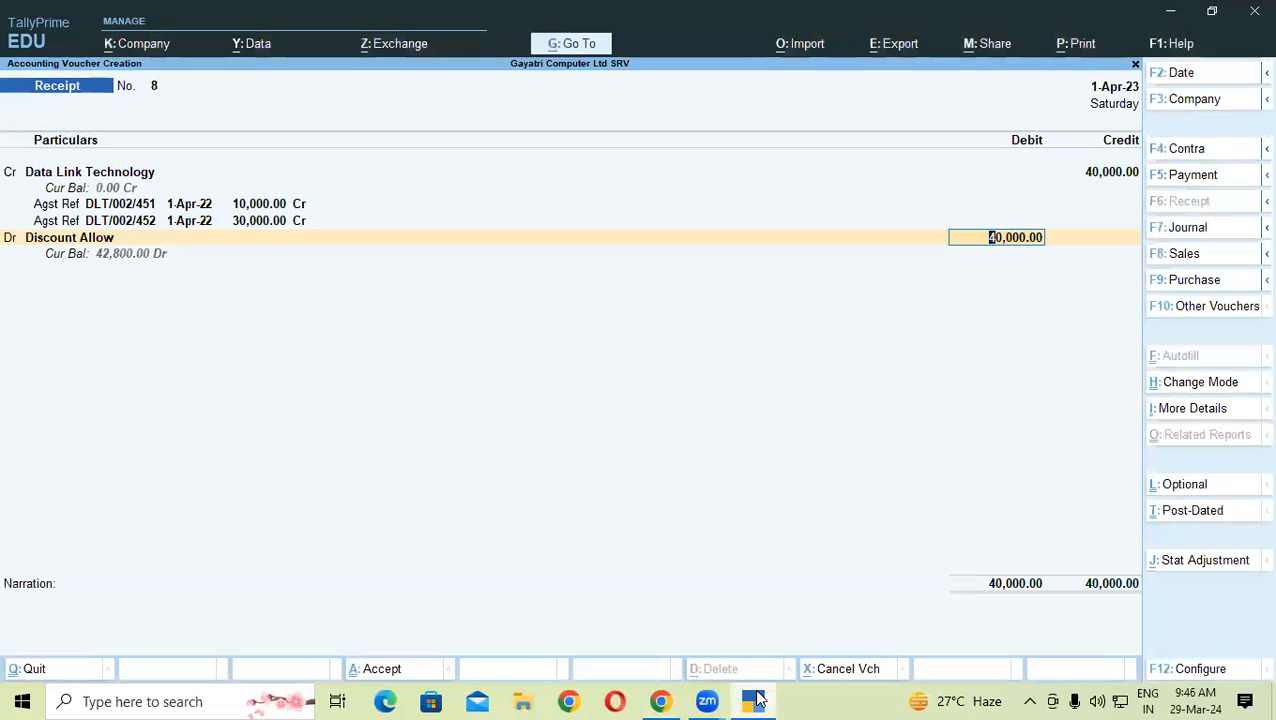
pyautogui.write('800')
pyautogui.press('Return')
# - Debit Cash for the remaining 39,200.00 and save the Data Link Technology receipt without a narration
pyautogui.press('Return')
pyautogui.write('Ca')
pyautogui.press('Return')
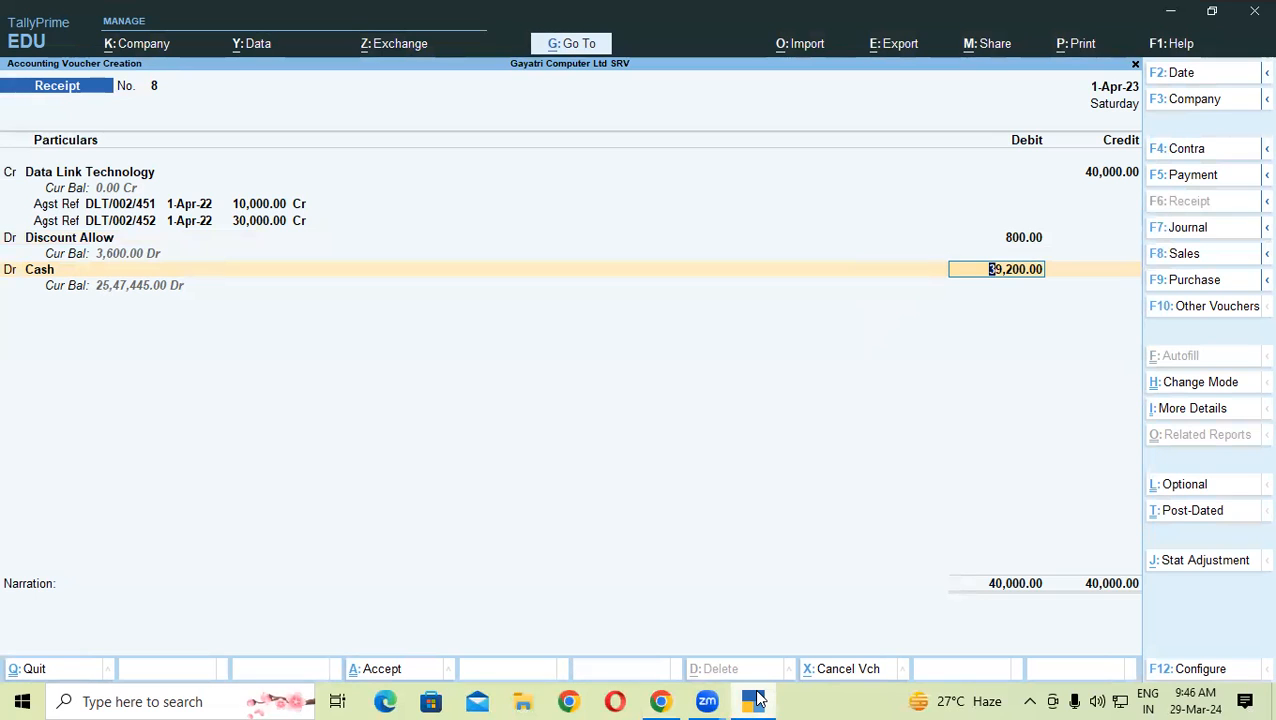
pyautogui.press('Return')
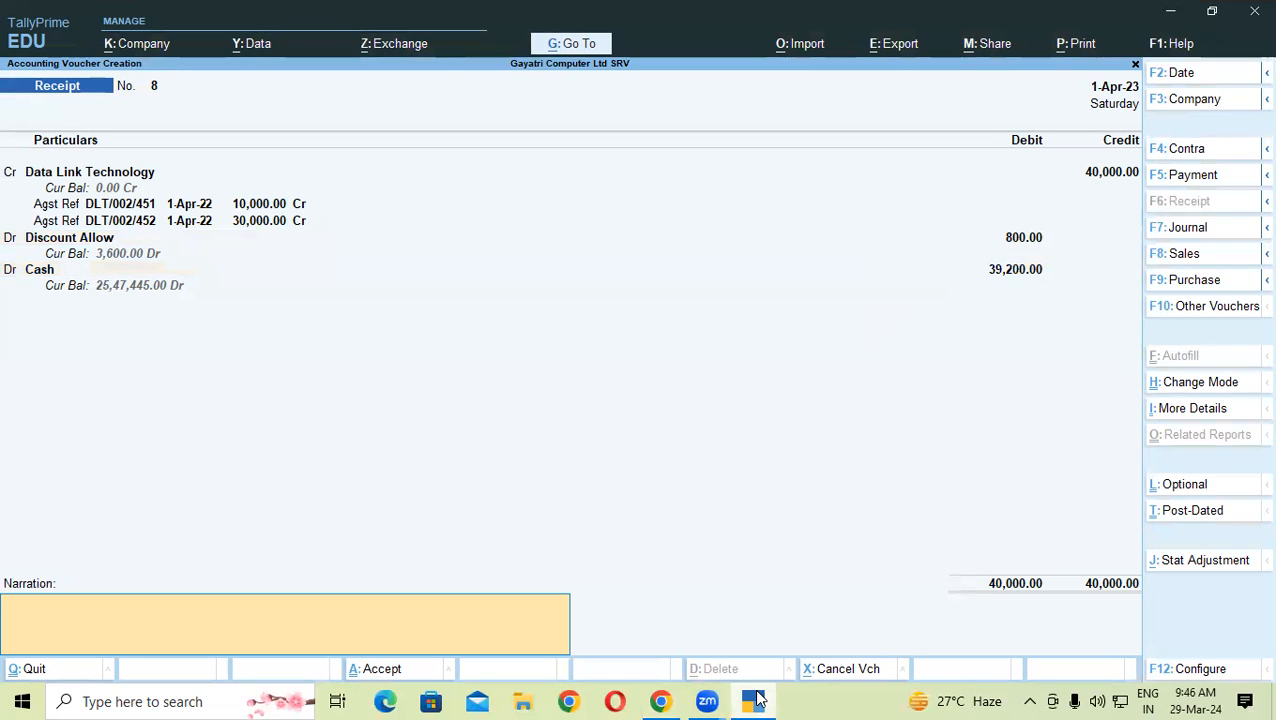
pyautogui.press('Return')
pyautogui.press('Return')
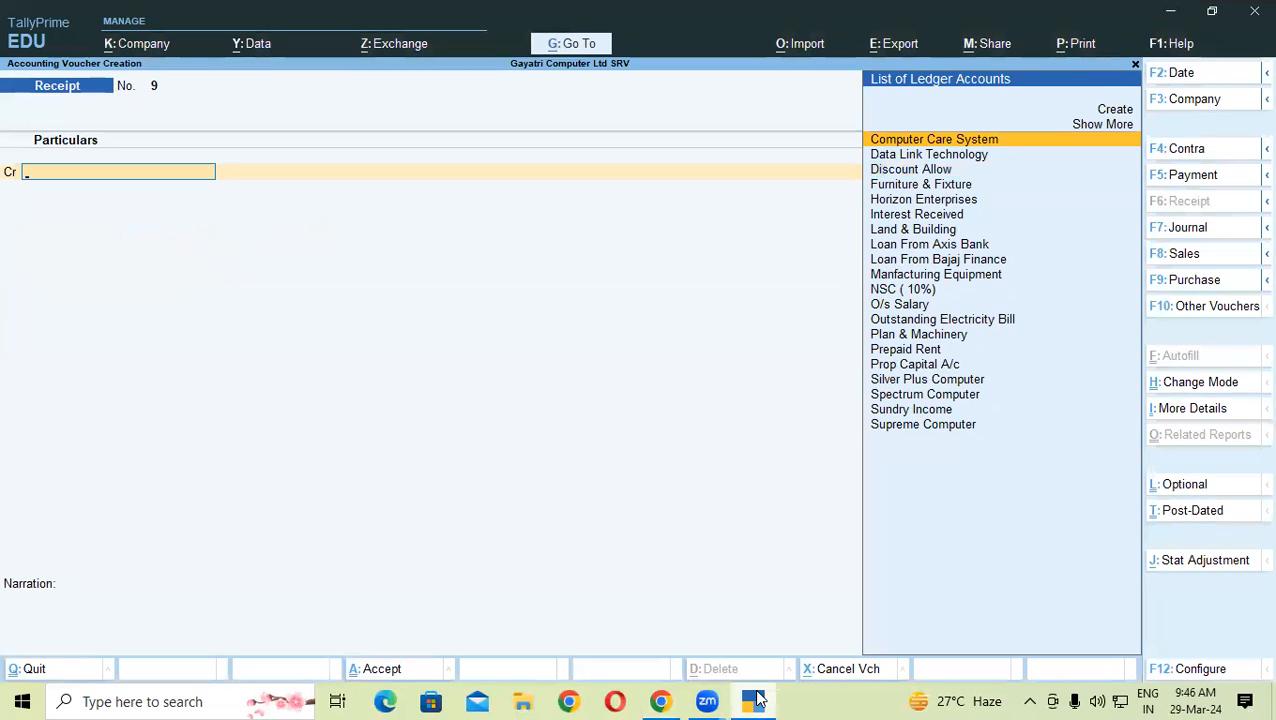
# - Check transaction 9 in the Chrome exercise document and credit Spectrum Computer in TallyPrime with 20,000.00 as Agst Ref to bill SC/001/192
pyautogui.click(757, 699)
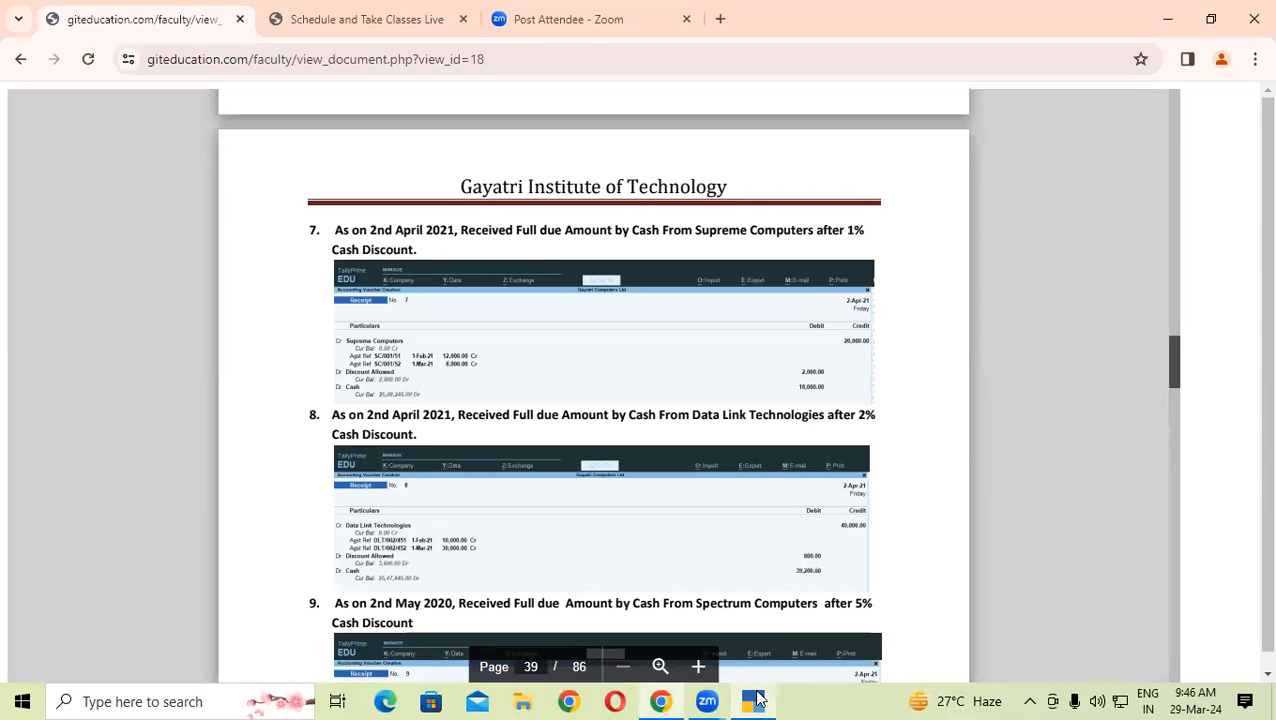
pyautogui.click(757, 699)
pyautogui.write('Sp')
pyautogui.press('Return')
pyautogui.press('Return')
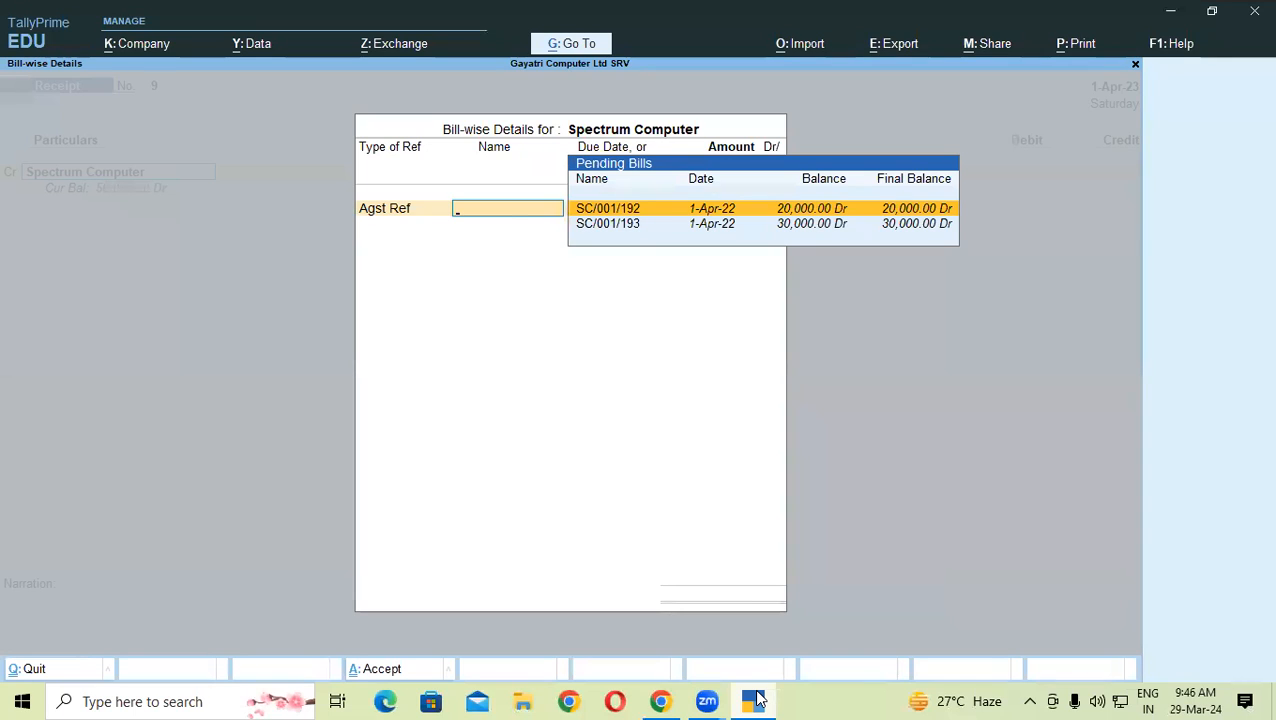
pyautogui.press('Return')
pyautogui.press('Return')
pyautogui.press('Return')
# - Allocate another 30,000.00 as Agst Ref to Spectrum Computer's bill SC/001/193 and close the bill-wise details
pyautogui.press('Down')
pyautogui.press('Down')
pyautogui.press('Return')
pyautogui.press('Return')
pyautogui.press('Return')
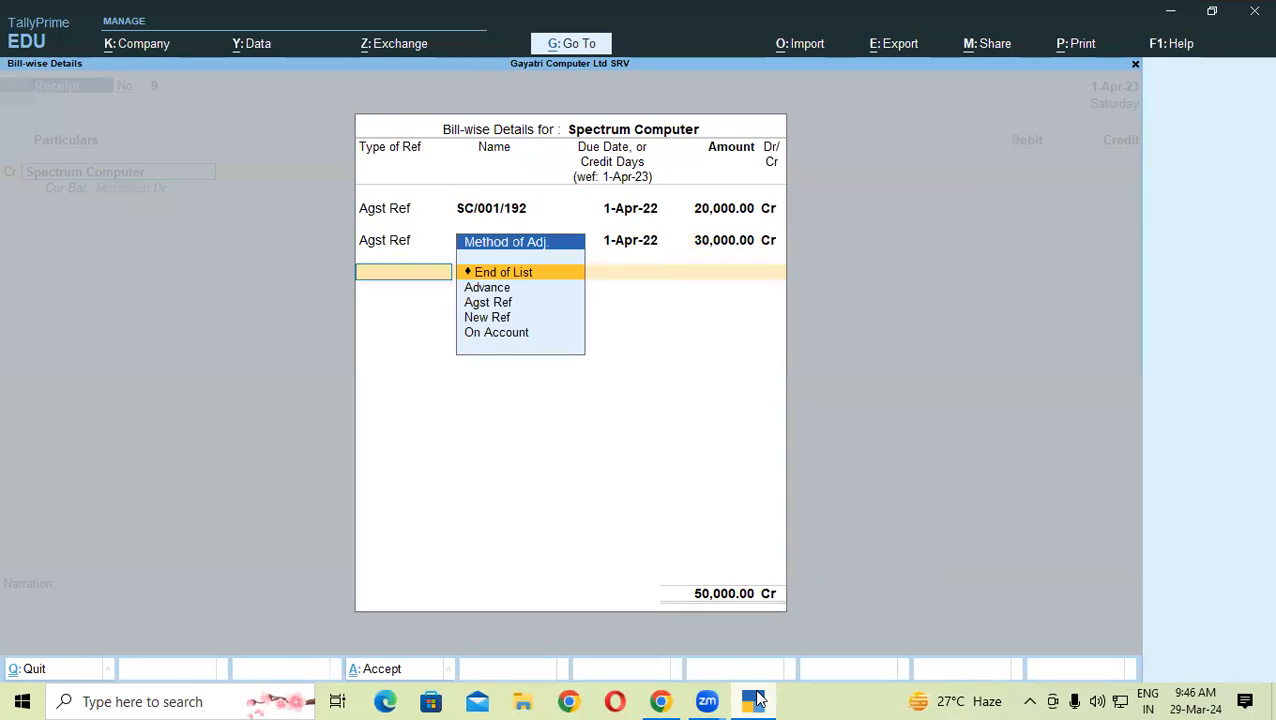
pyautogui.press('Return')
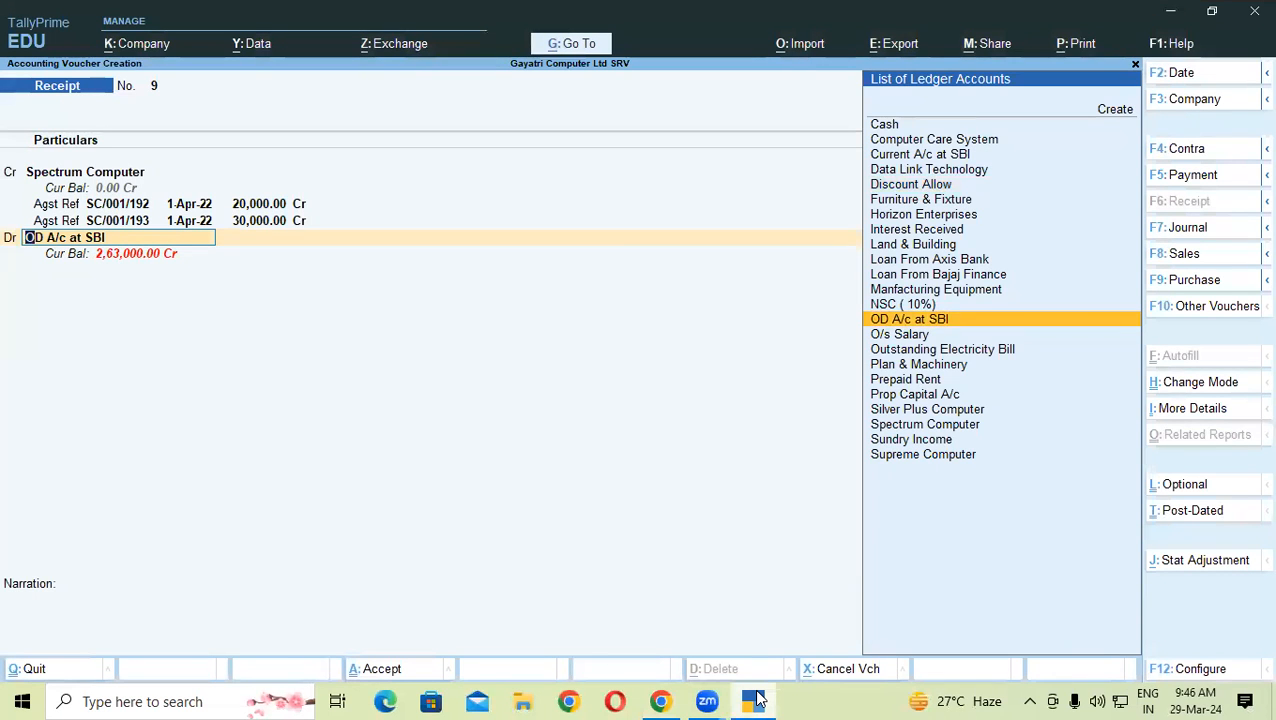
# - Debit Discount Allow with 2,500 in the Spectrum Computer receipt
pyautogui.write('Di')
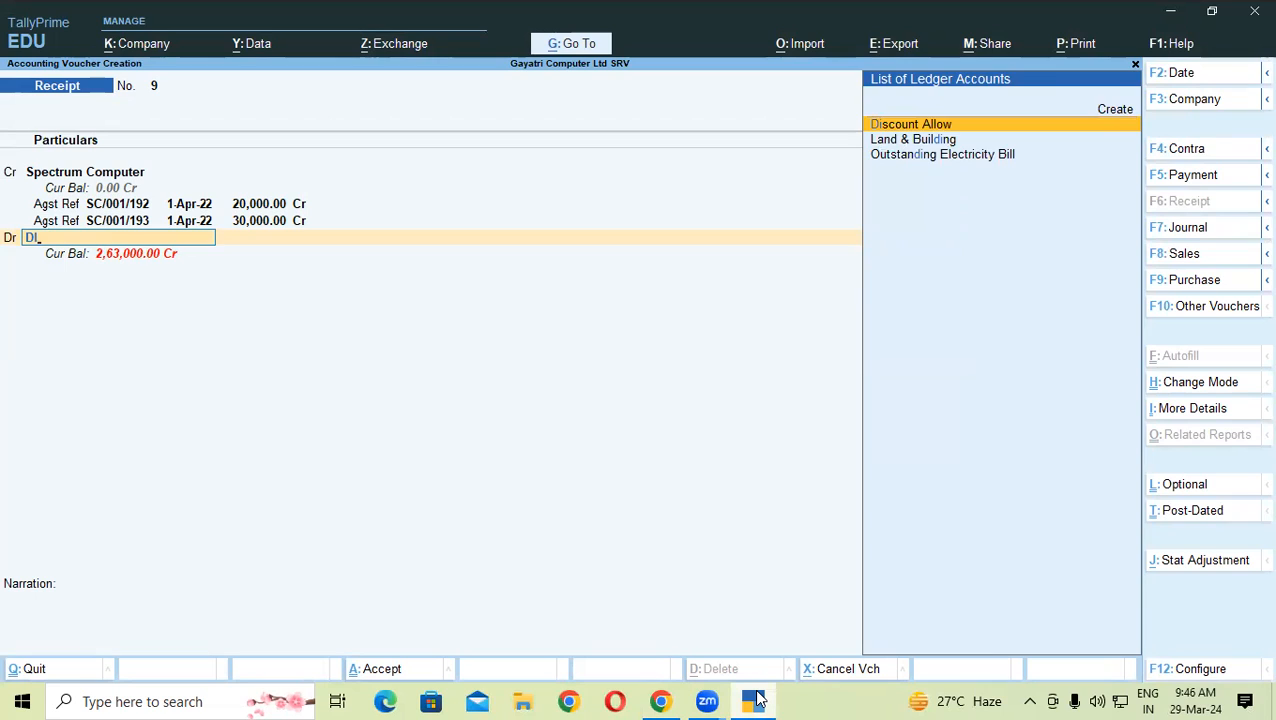
pyautogui.press('Return')
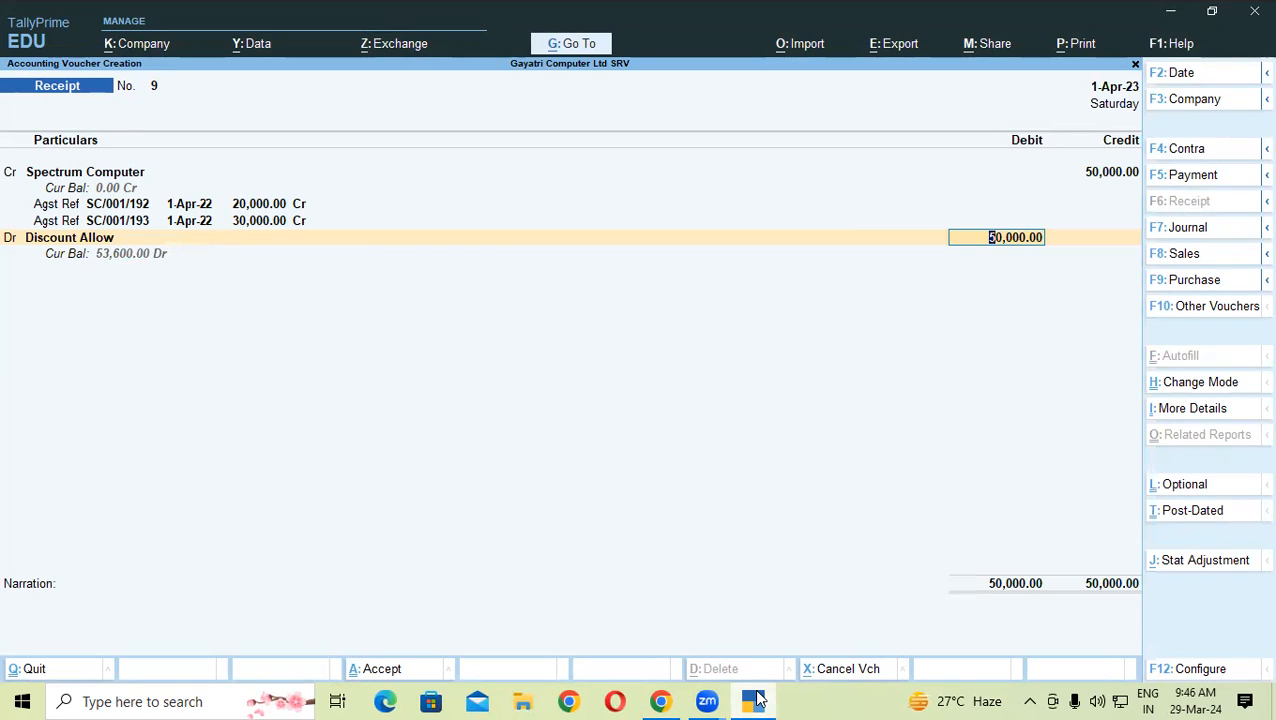
pyautogui.write('2500')
pyautogui.press('Return')
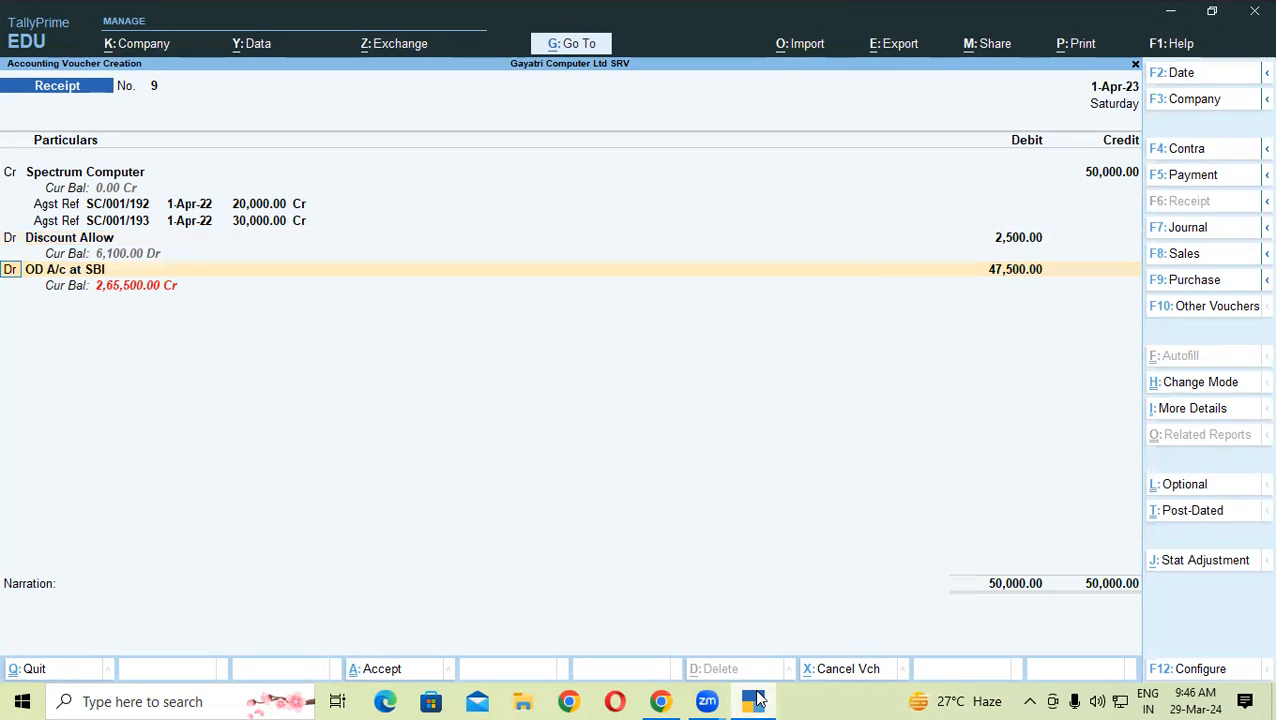
# - Debit Cash for the remaining 47,500.00 and save the Spectrum Computer receipt without a narration
pyautogui.write('C')
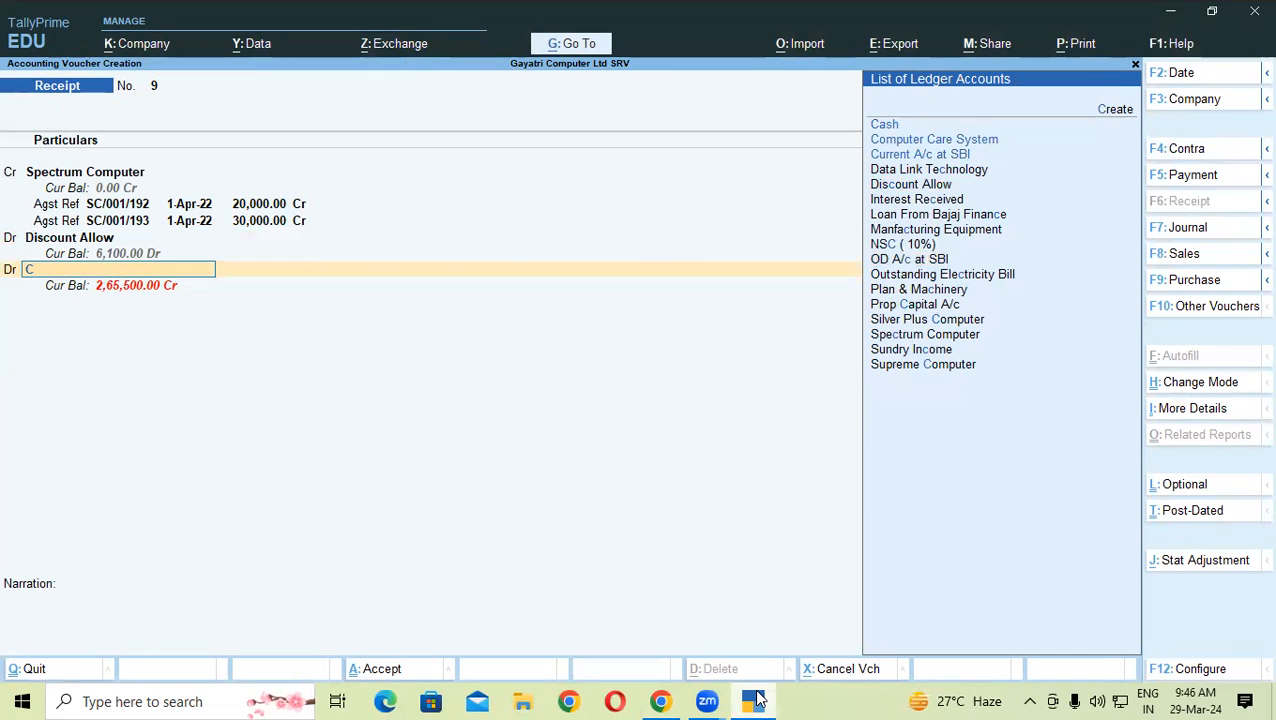
pyautogui.press('Return')
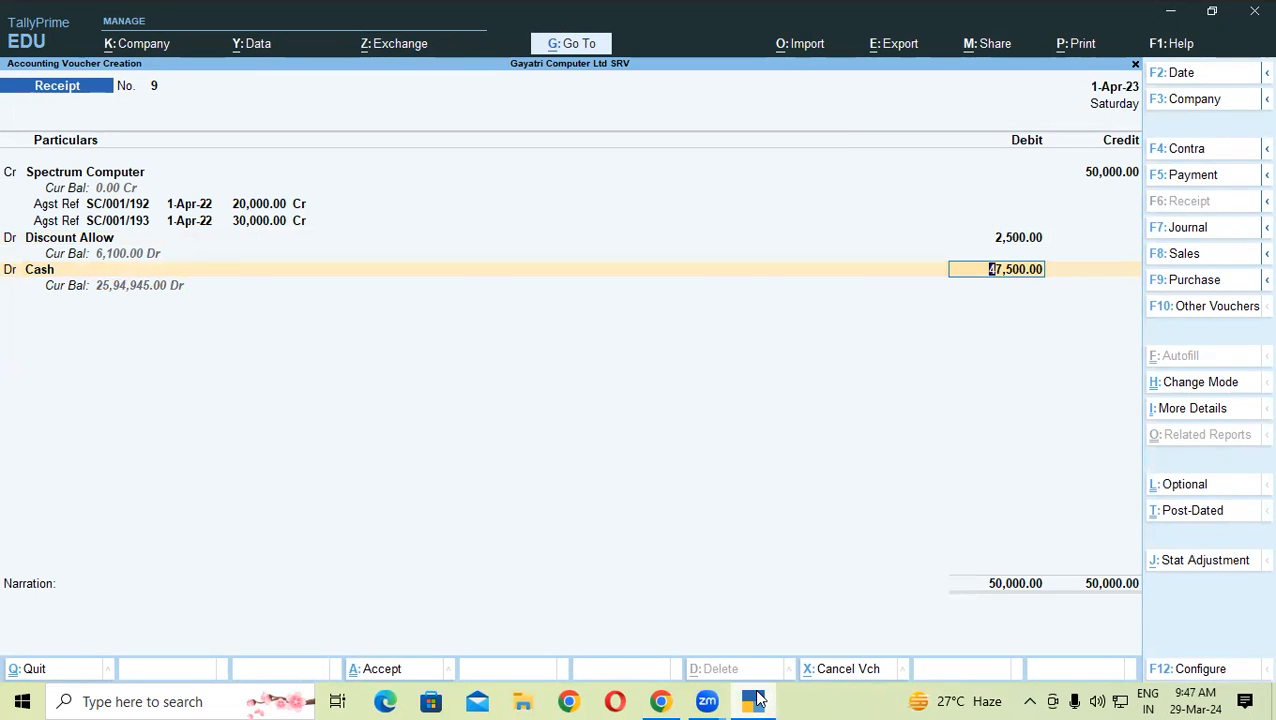
pyautogui.press('Return')
pyautogui.press('Return')
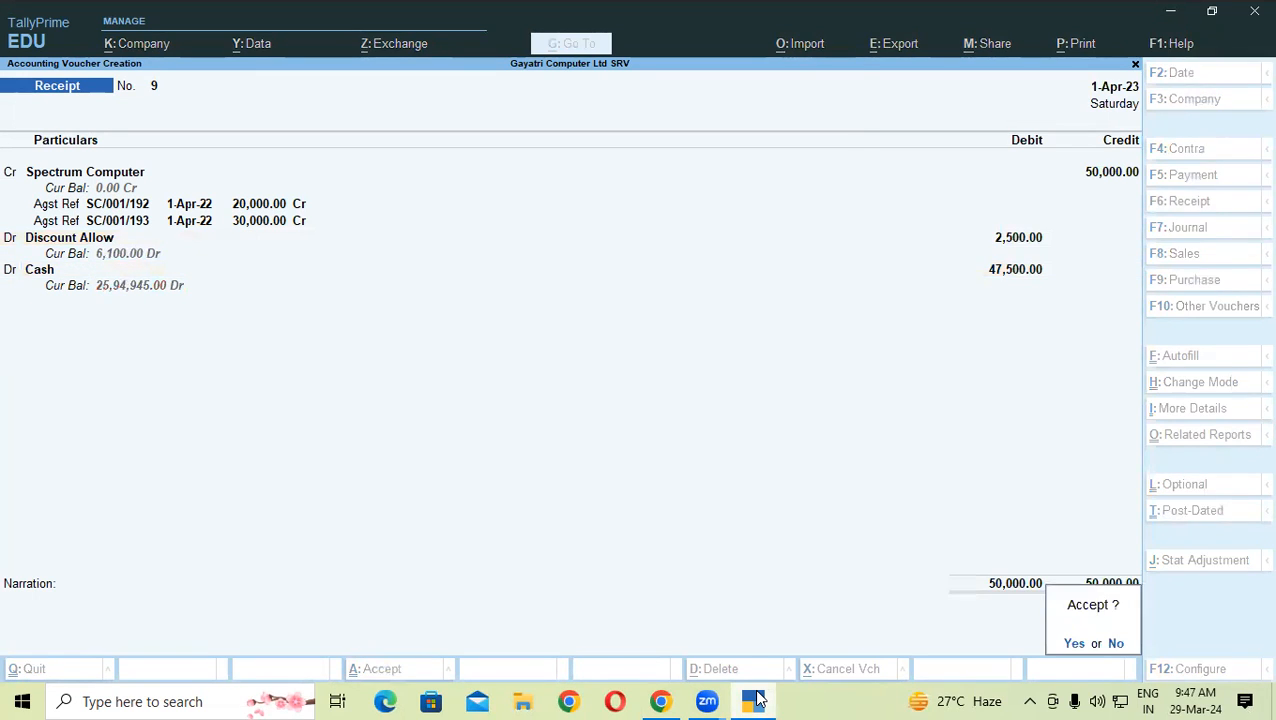
pyautogui.press('Return')
# - Check transaction 10 in the Chrome exercise document and create a Dividend Received ledger under Indirect Incomes from the TallyPrime receipt voucher
pyautogui.click(755, 700)
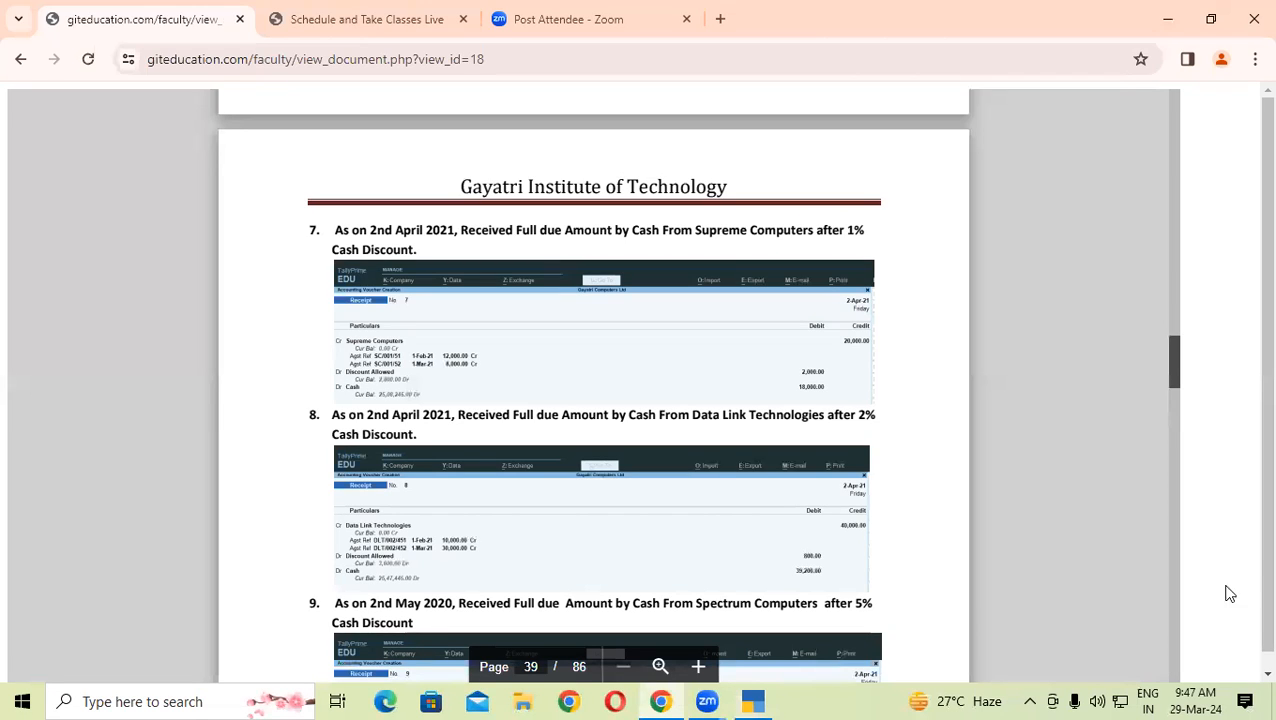
pyautogui.scroll(-2, 1176, 357)
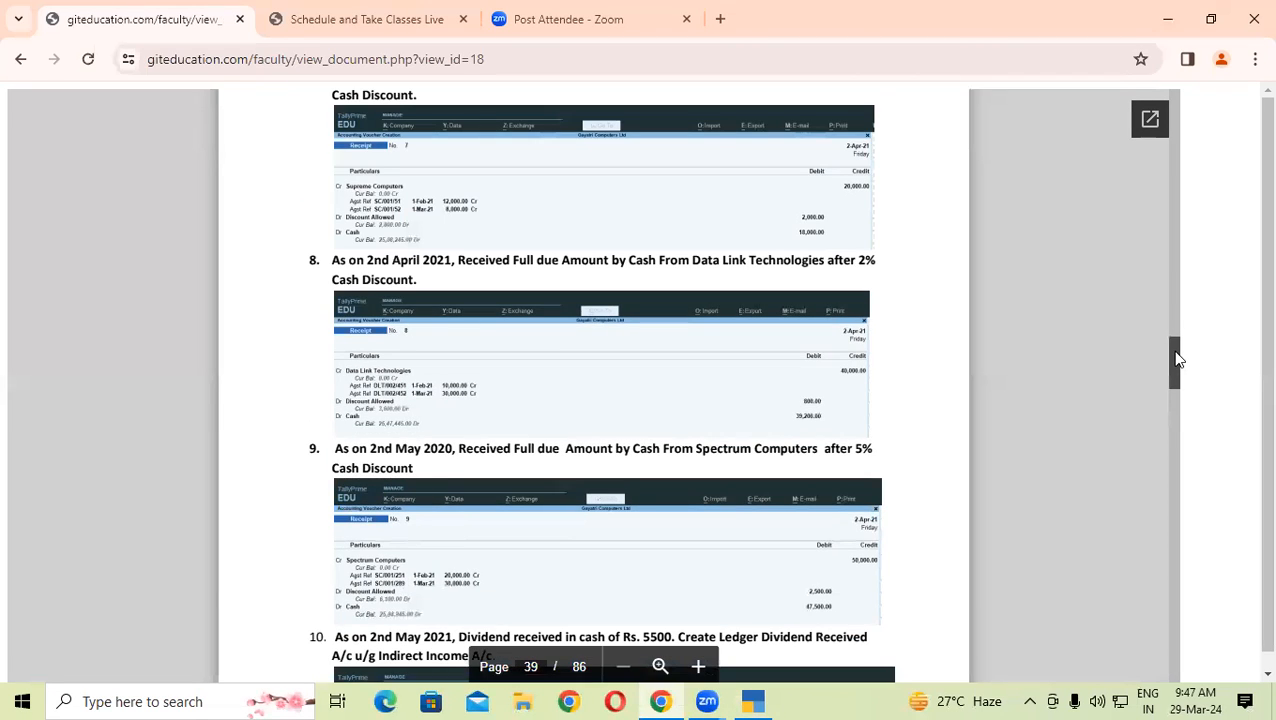
pyautogui.scroll(-6, 1176, 358)
pyautogui.scroll(4, 1176, 360)
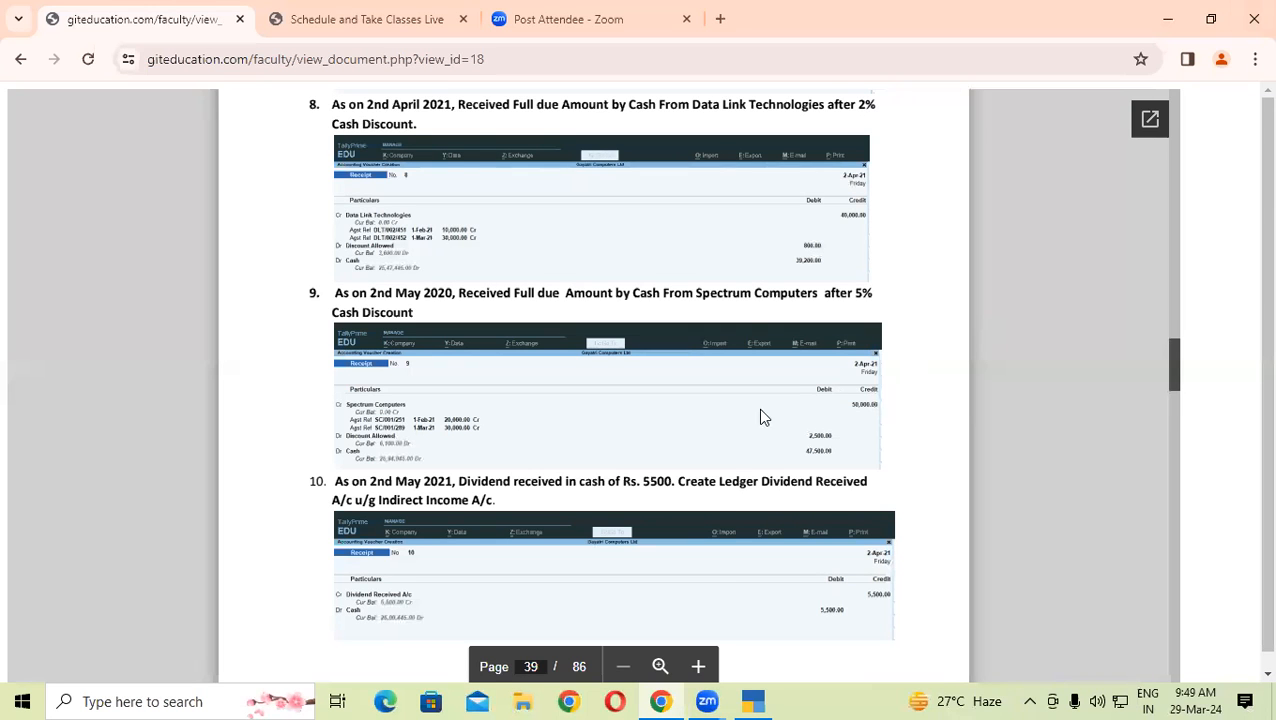
pyautogui.click(748, 699)
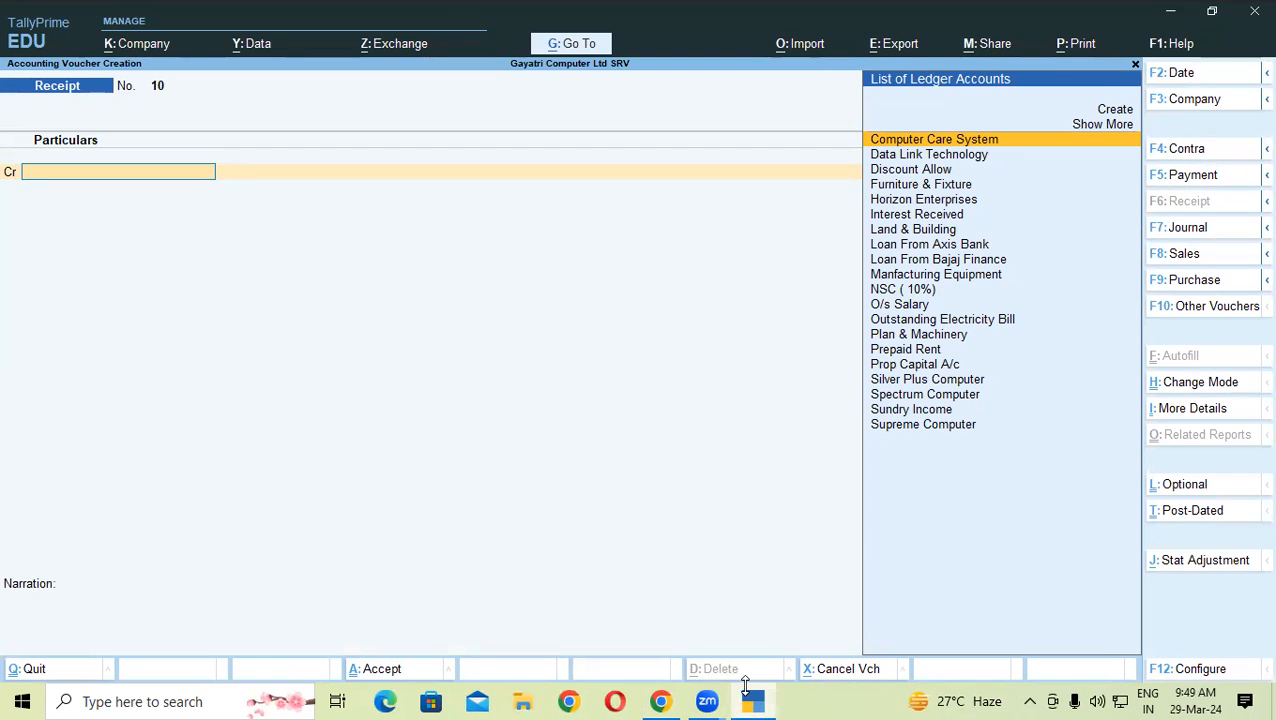
pyautogui.hotkey('alt', 'c')
pyautogui.write('Dividend Received')
pyautogui.press('Return')
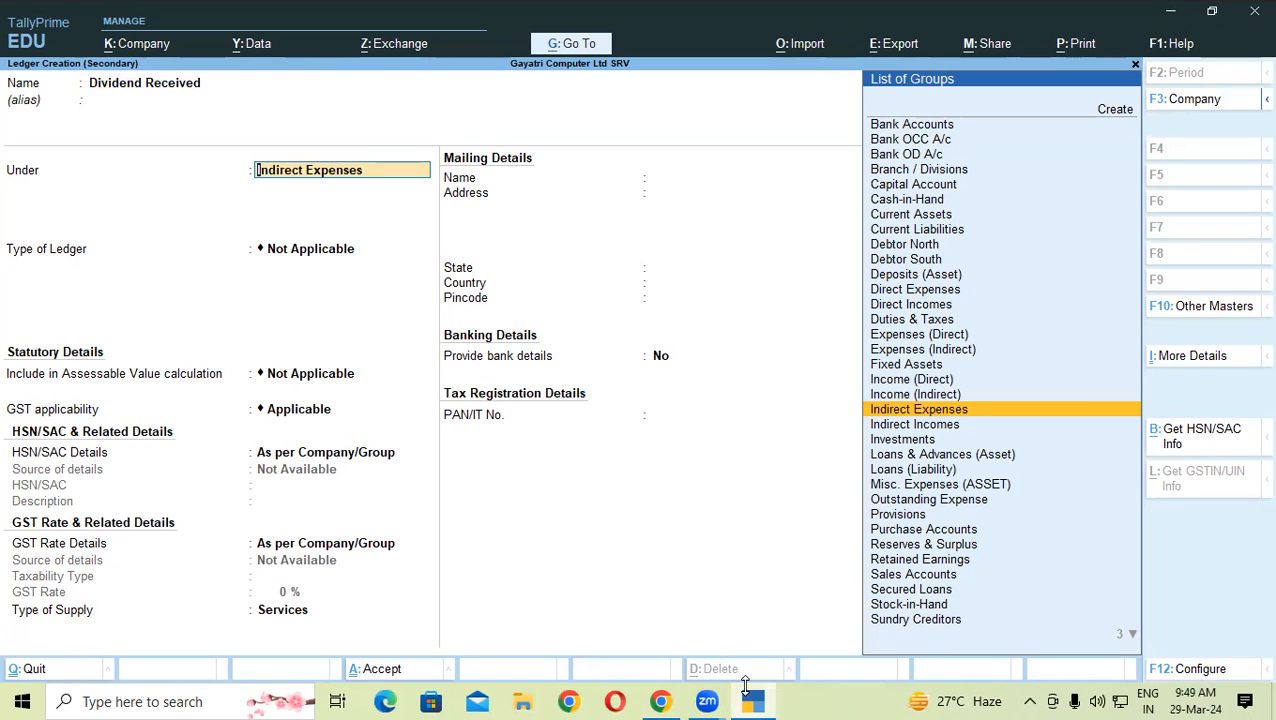
pyautogui.press('Down')
pyautogui.press('Return')
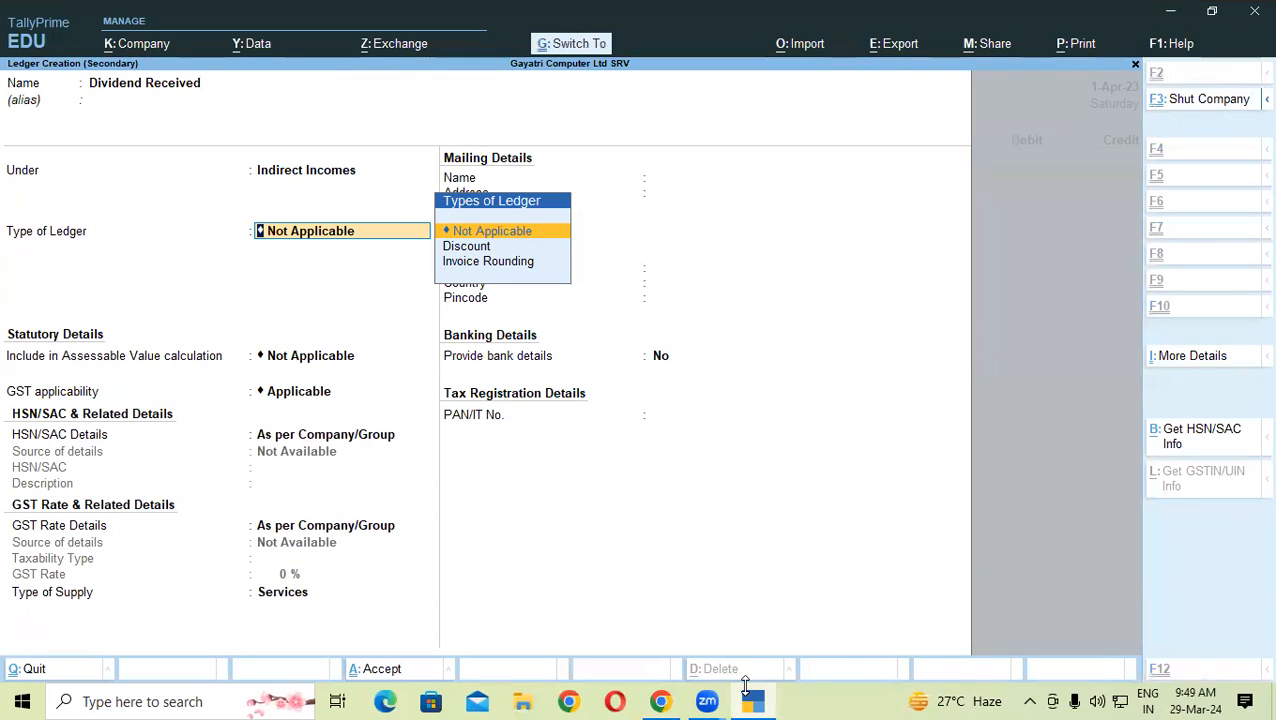
pyautogui.hotkey('ctrl', 'a')
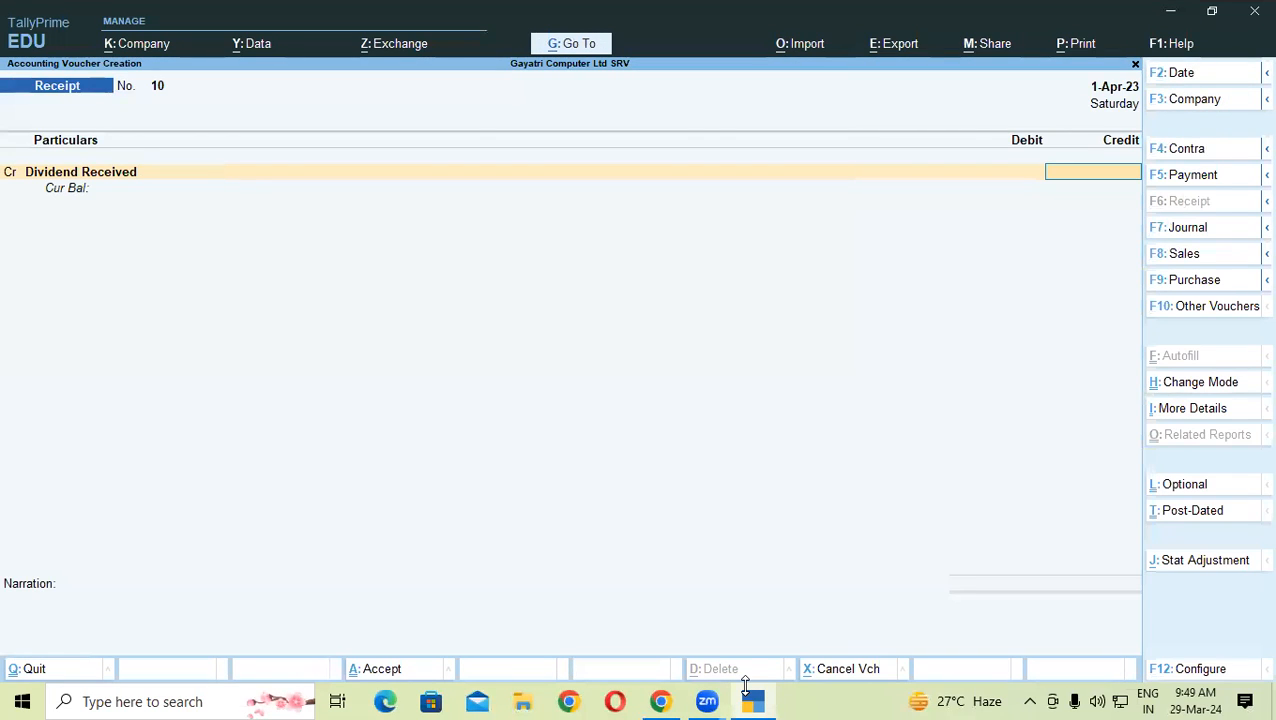
# - Credit Dividend Received with 5,500, debit Cash for the same amount and save the receipt voucher
pyautogui.write('5500')
pyautogui.press('Return')
pyautogui.press('Return')
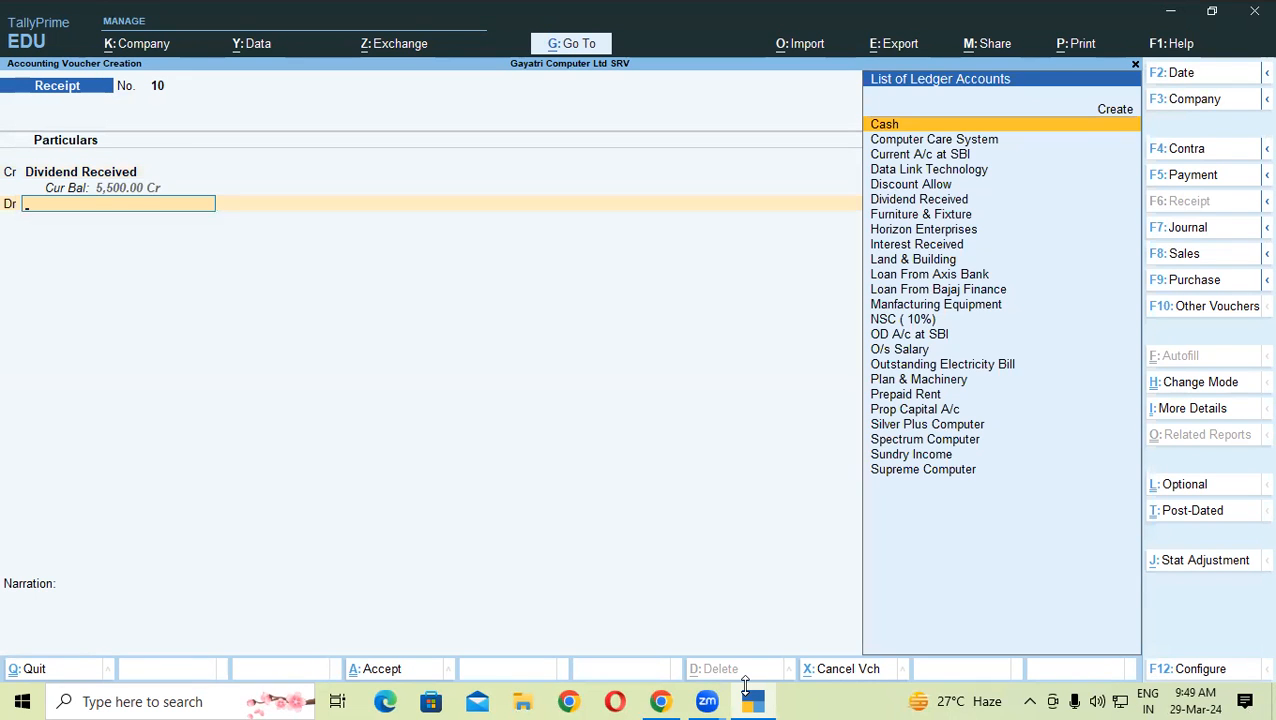
pyautogui.press('Return')
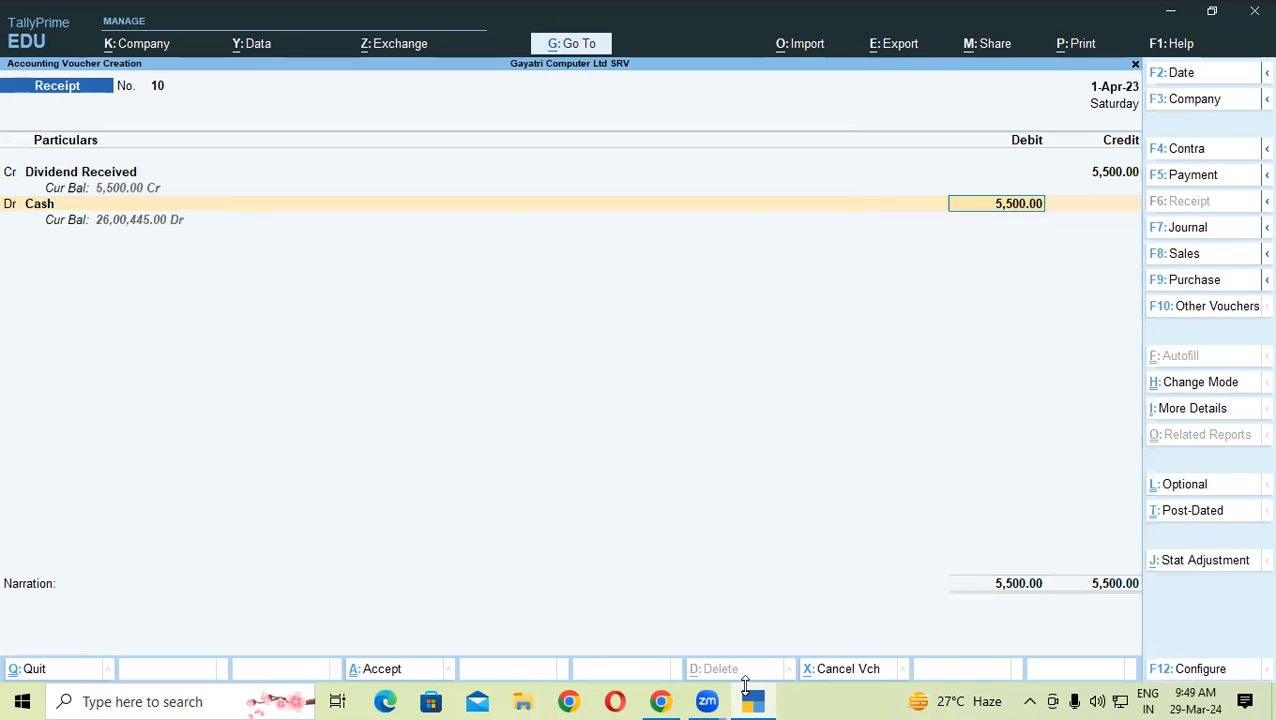
pyautogui.press('Return')
pyautogui.press('Return')
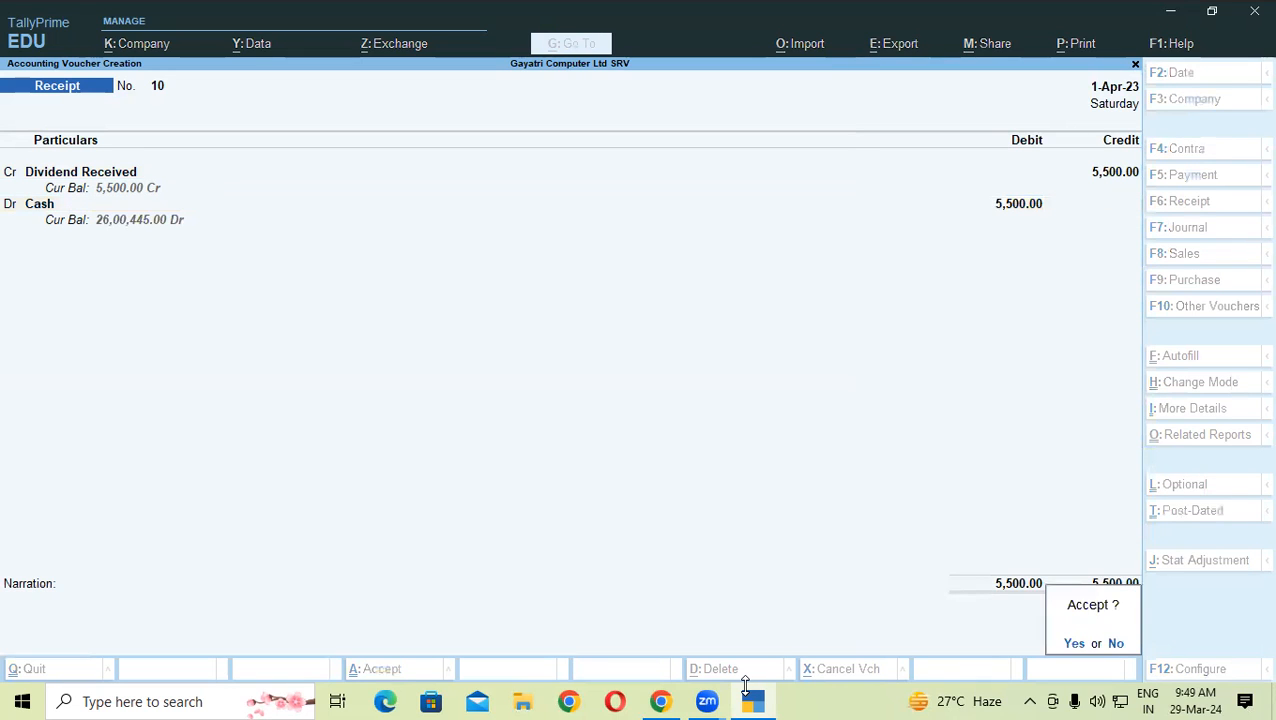
pyautogui.press('Return')
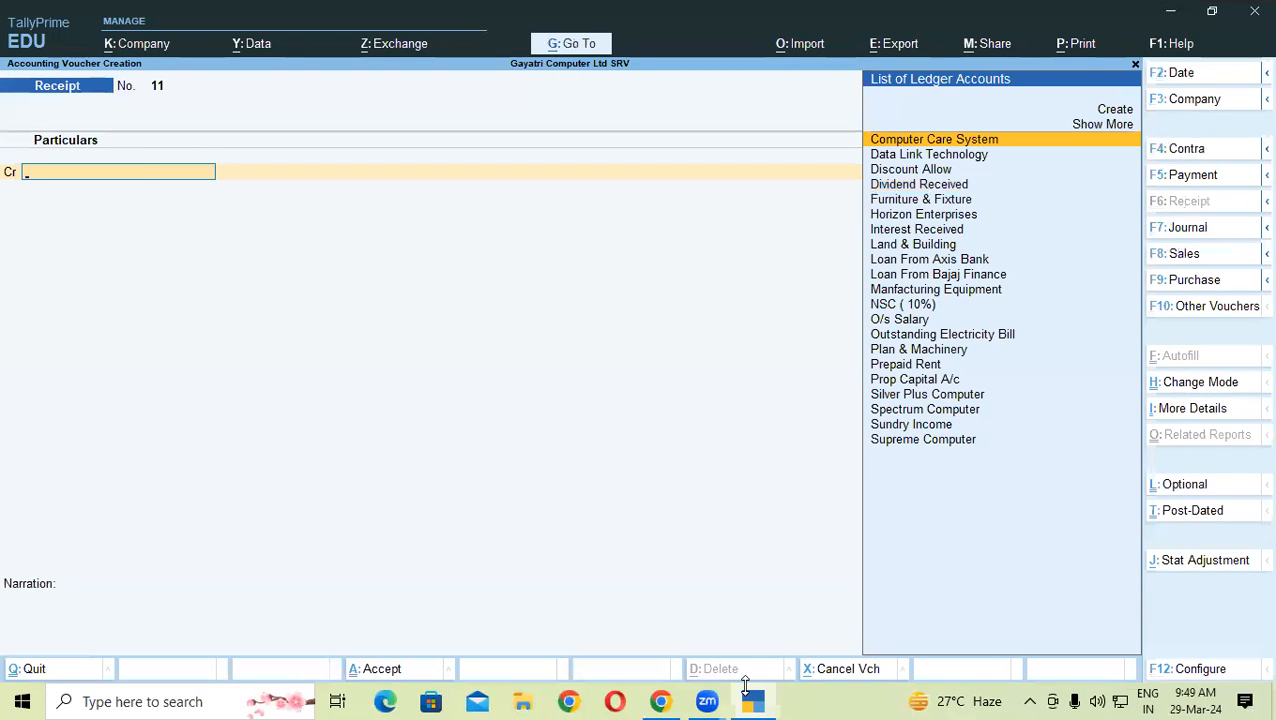
# - Leave voucher entry and open the company's Balance Sheet
pyautogui.press('Escape')
pyautogui.press('Return')
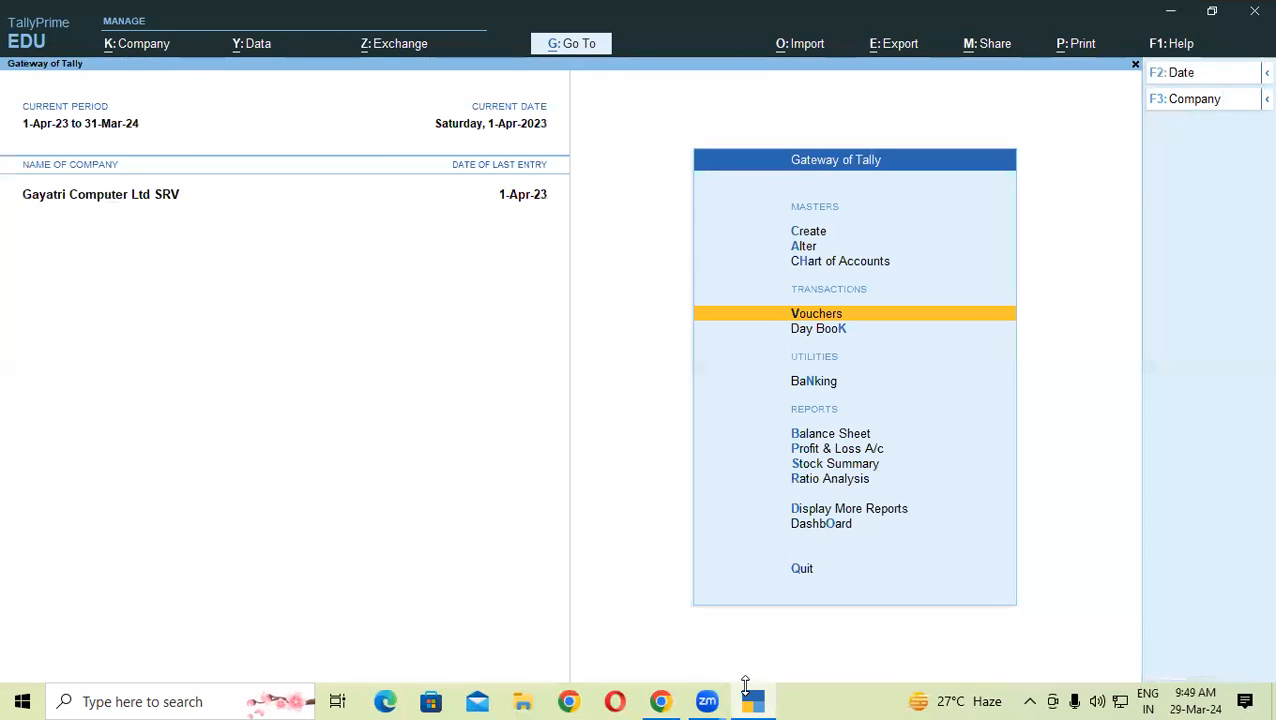
pyautogui.press('b')
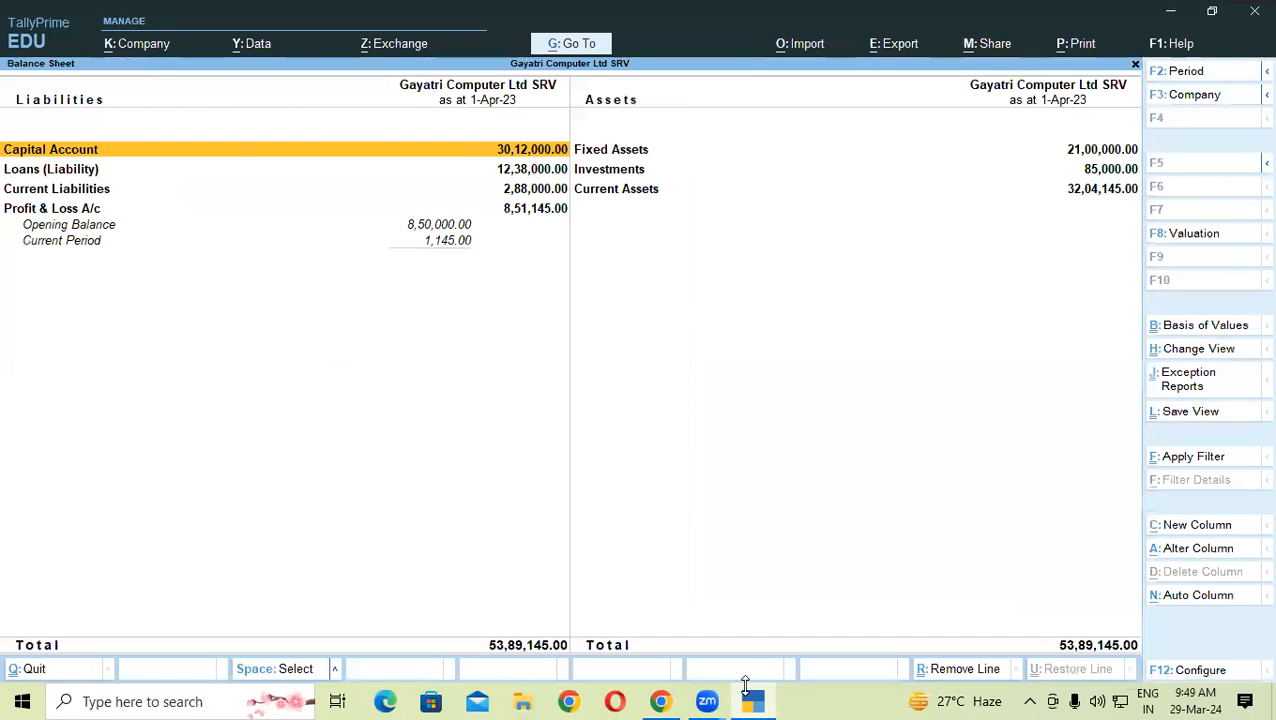